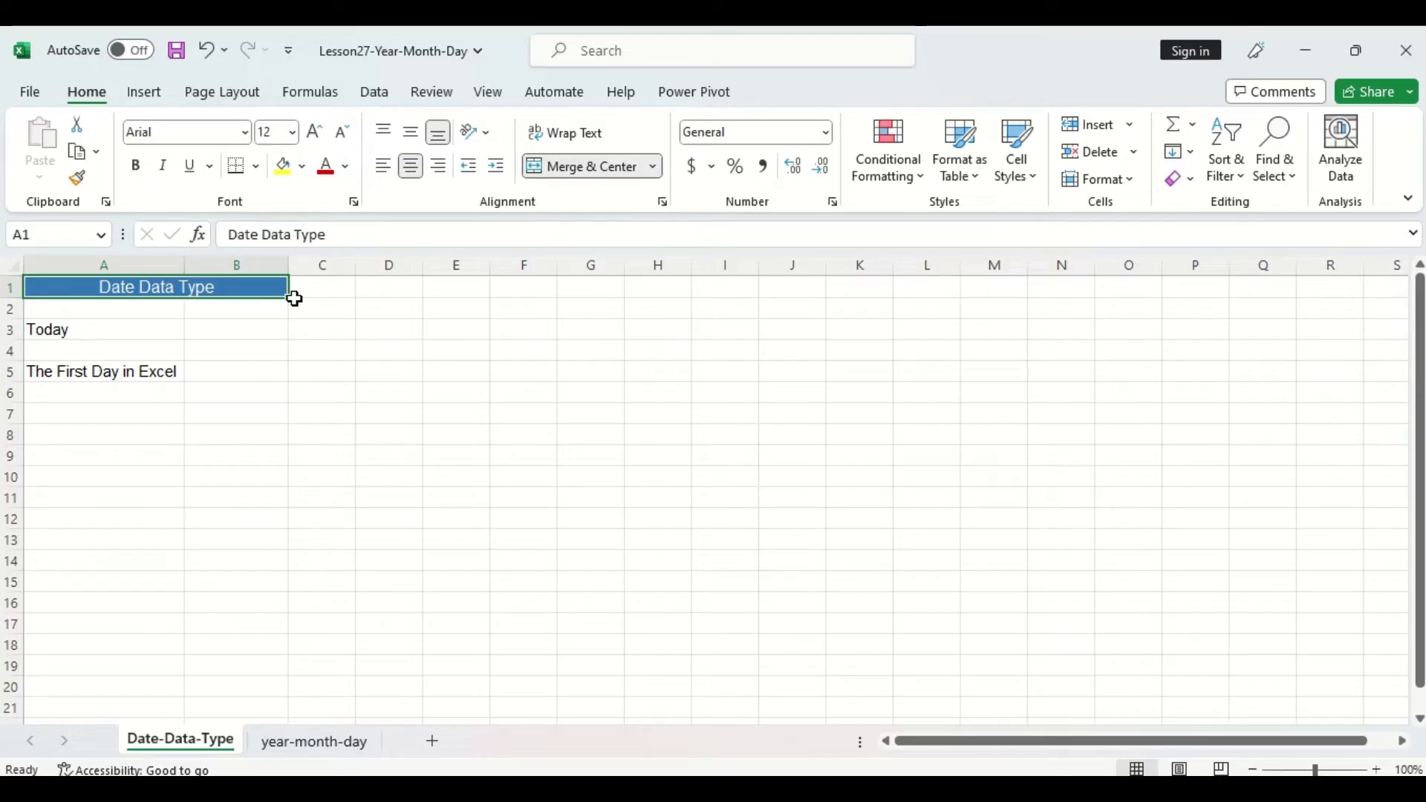
Step: Enter =TODAY() in B3 beside the Today label, showing 2023-06-12
left_click(285, 331)
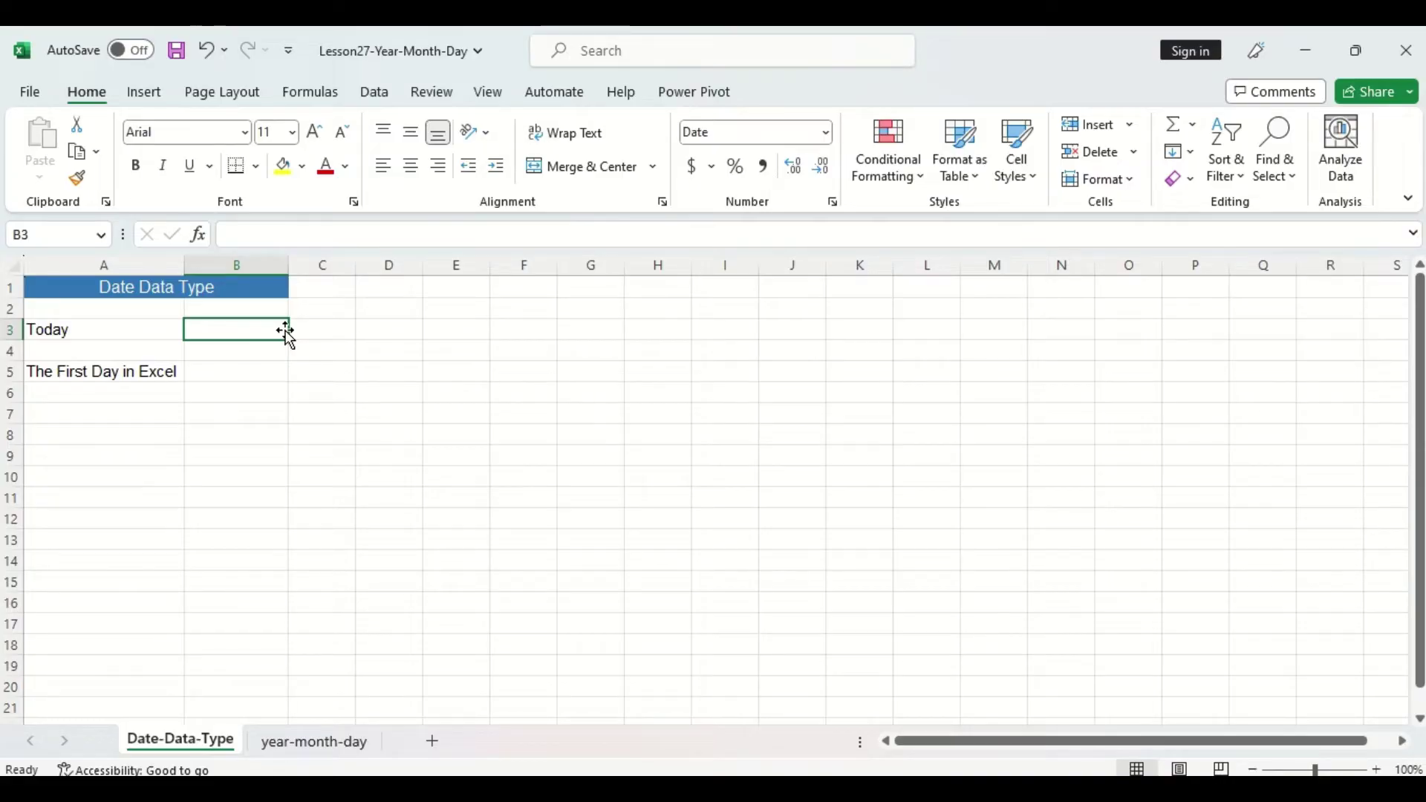
type("=t")
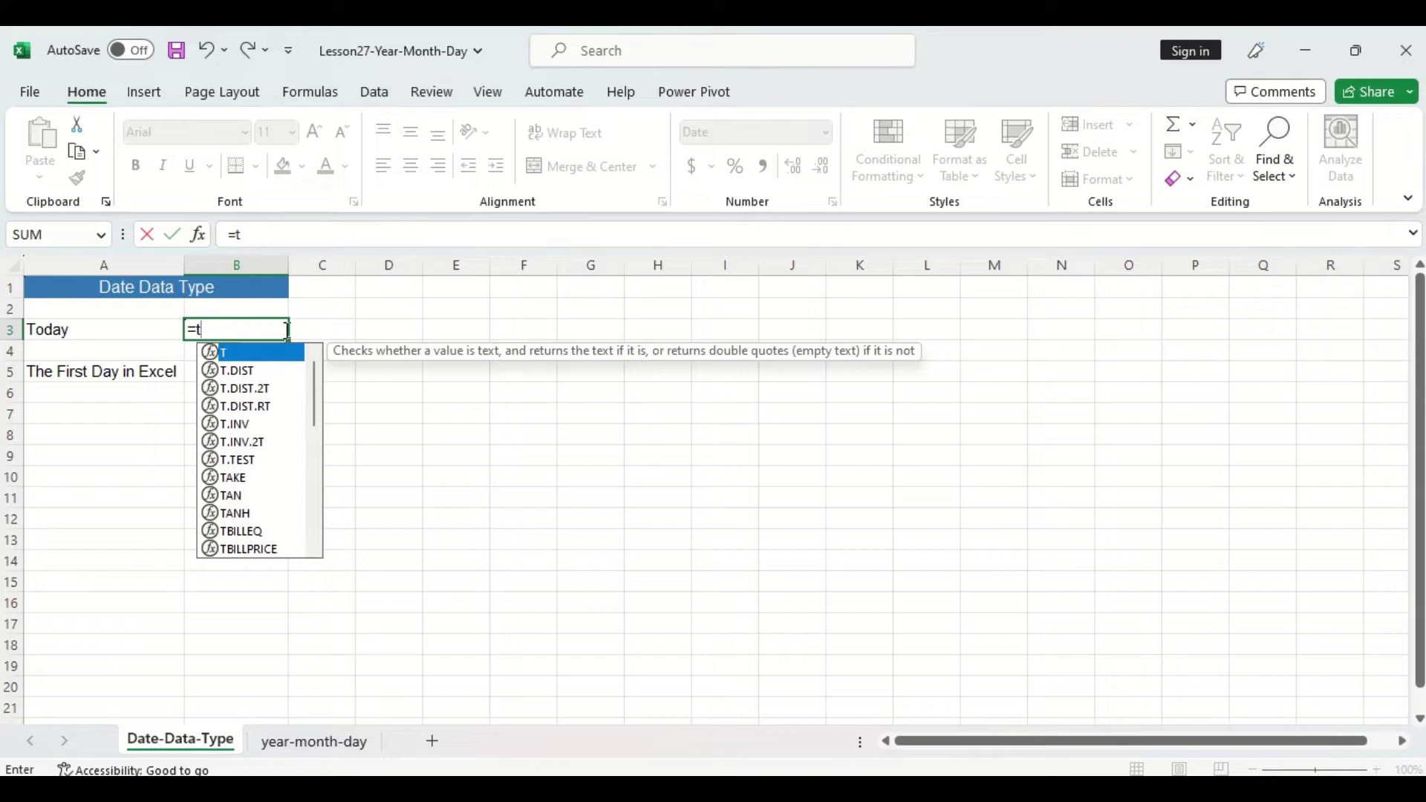
type("oday")
key("Tab")
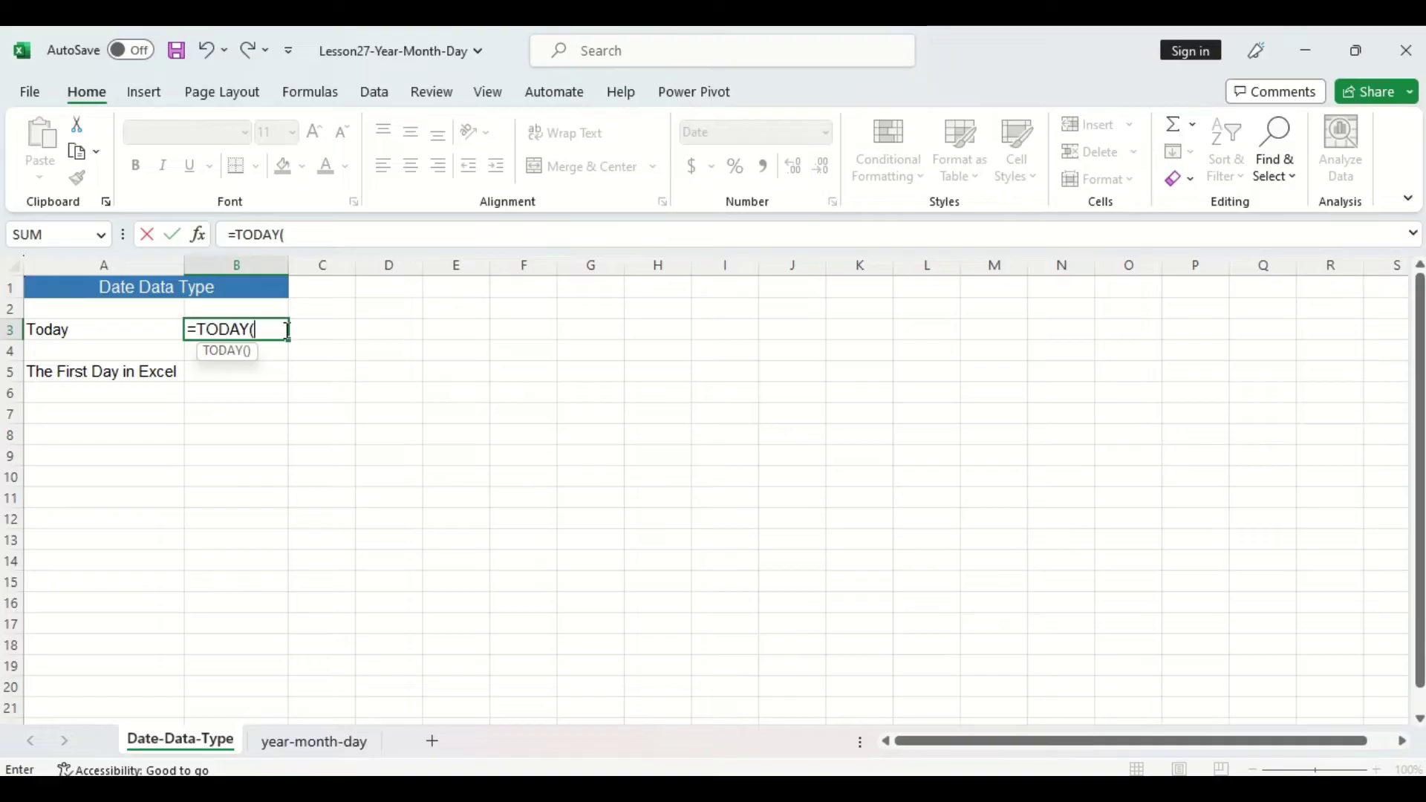
key("Return")
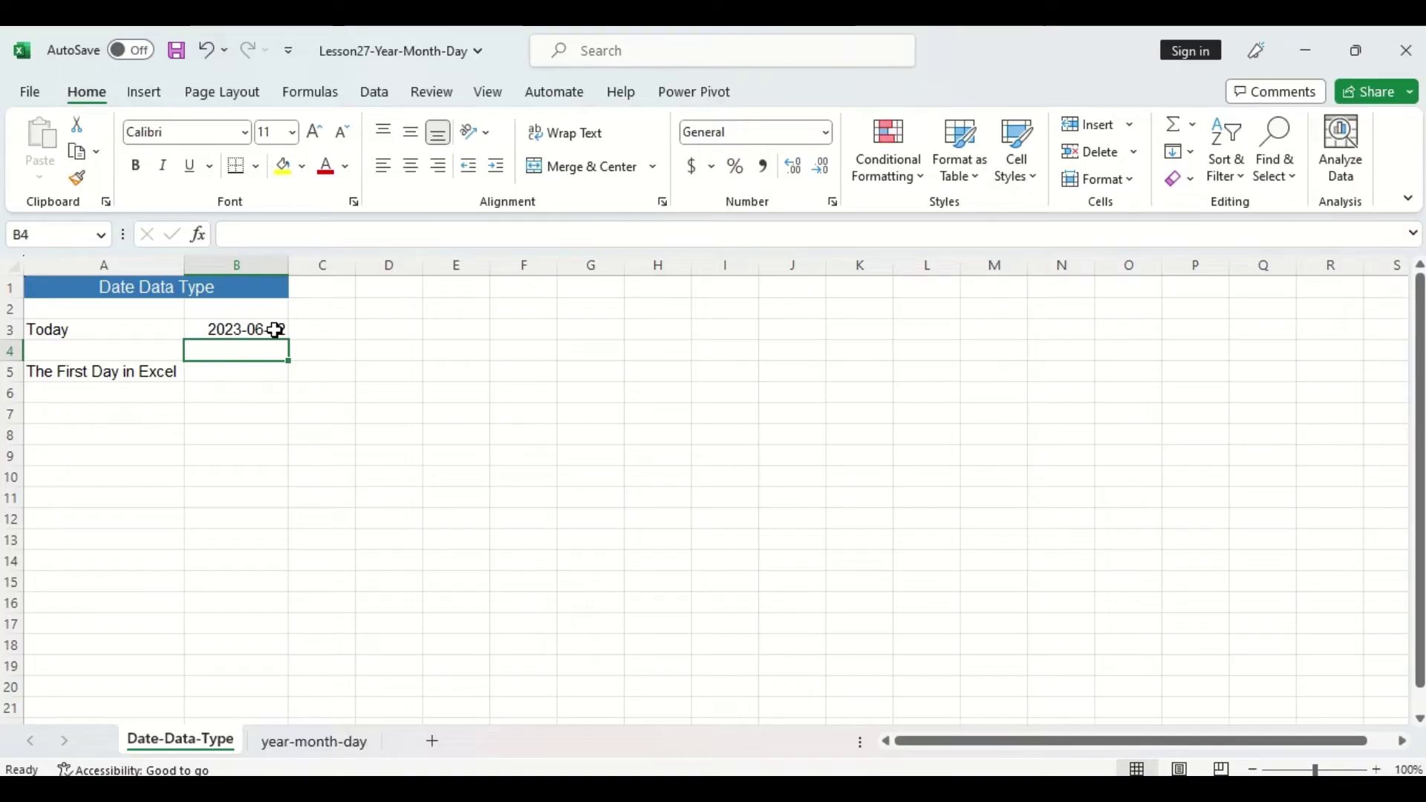
left_click(276, 329)
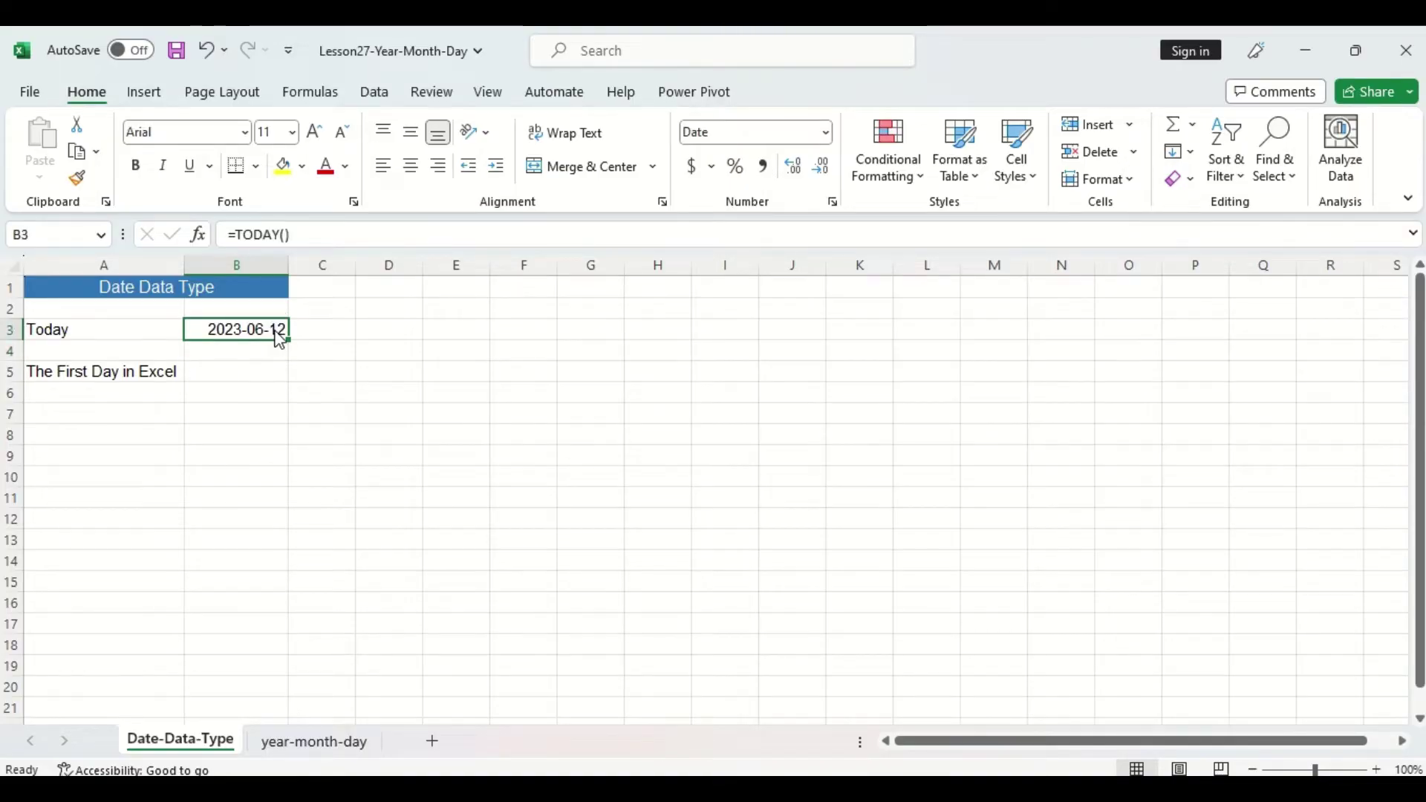
right_click(277, 332)
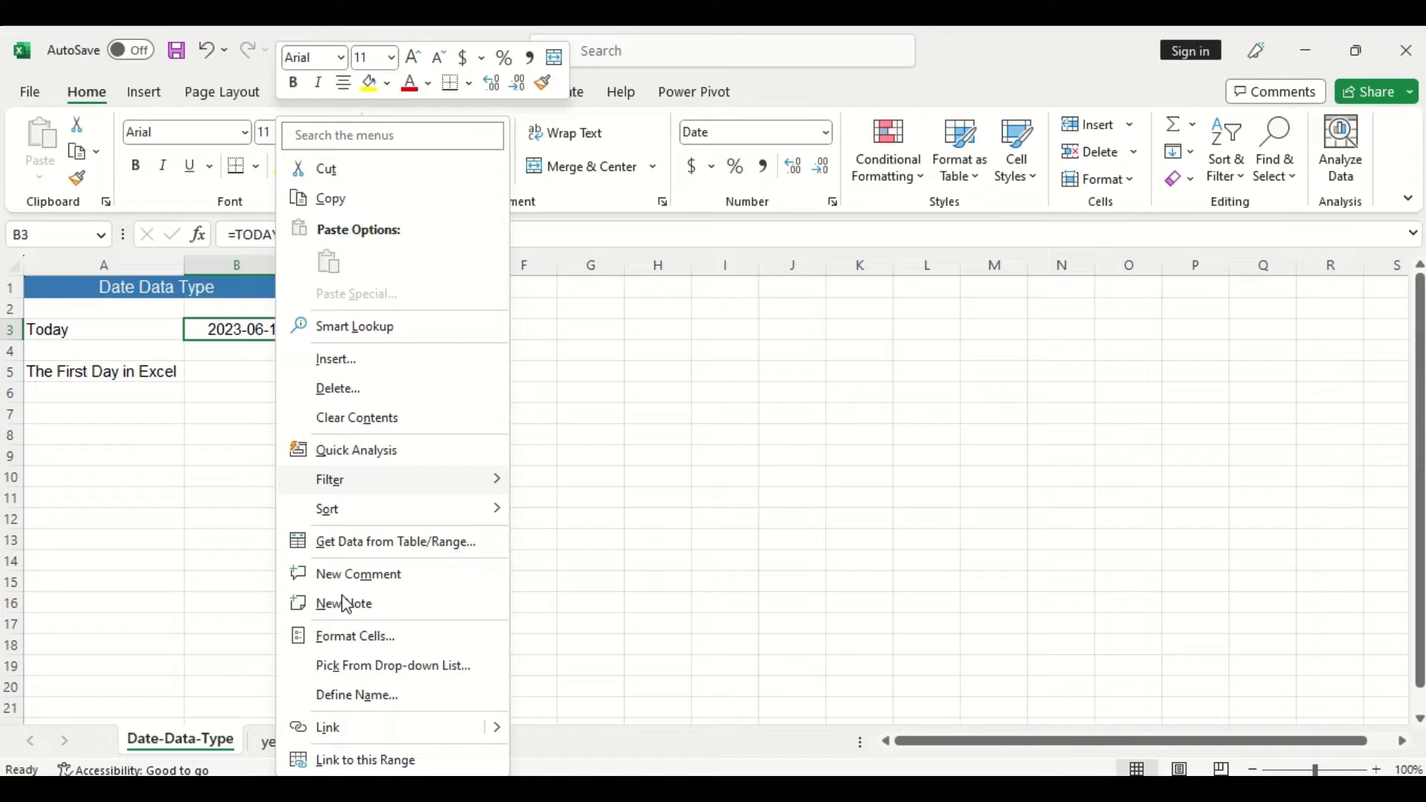
left_click(357, 636)
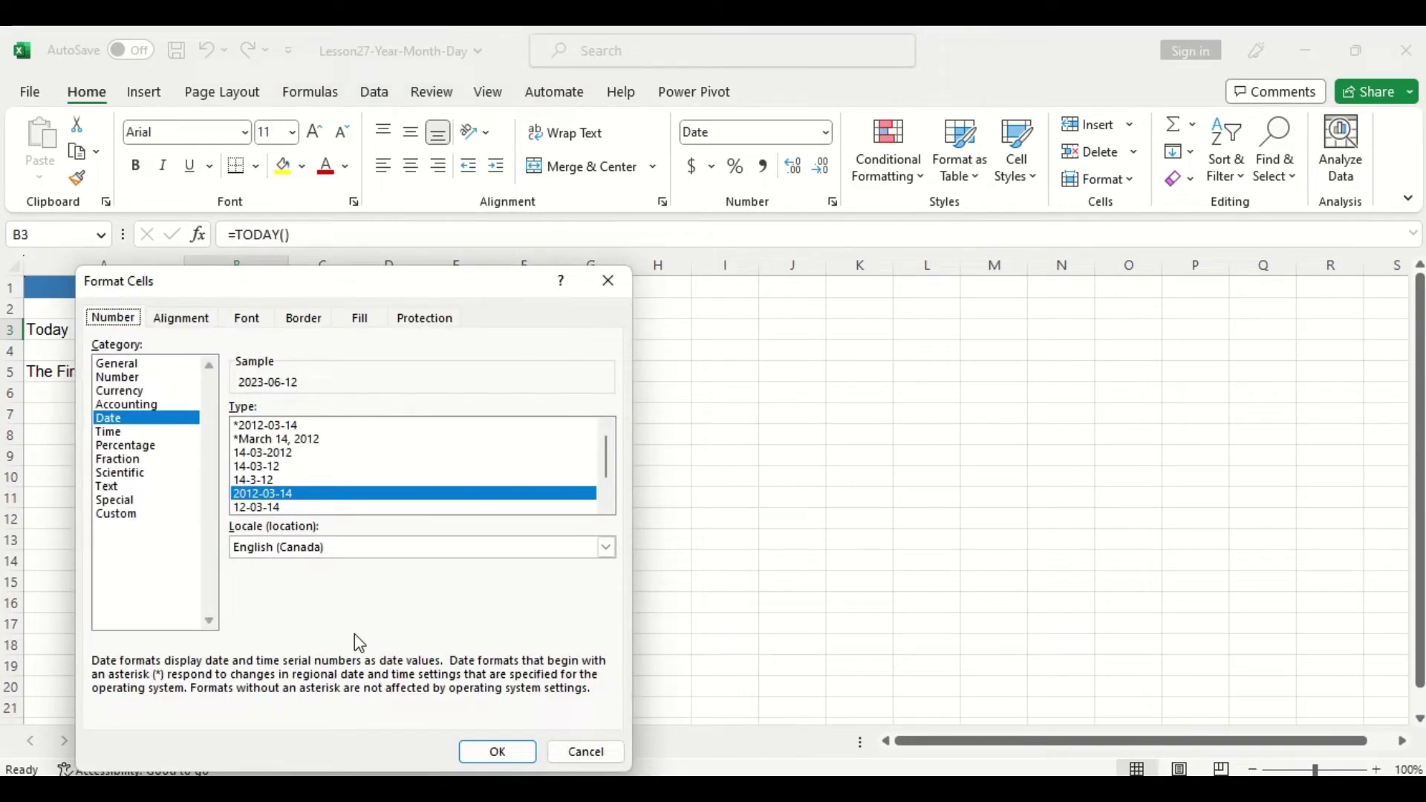
left_click(406, 441)
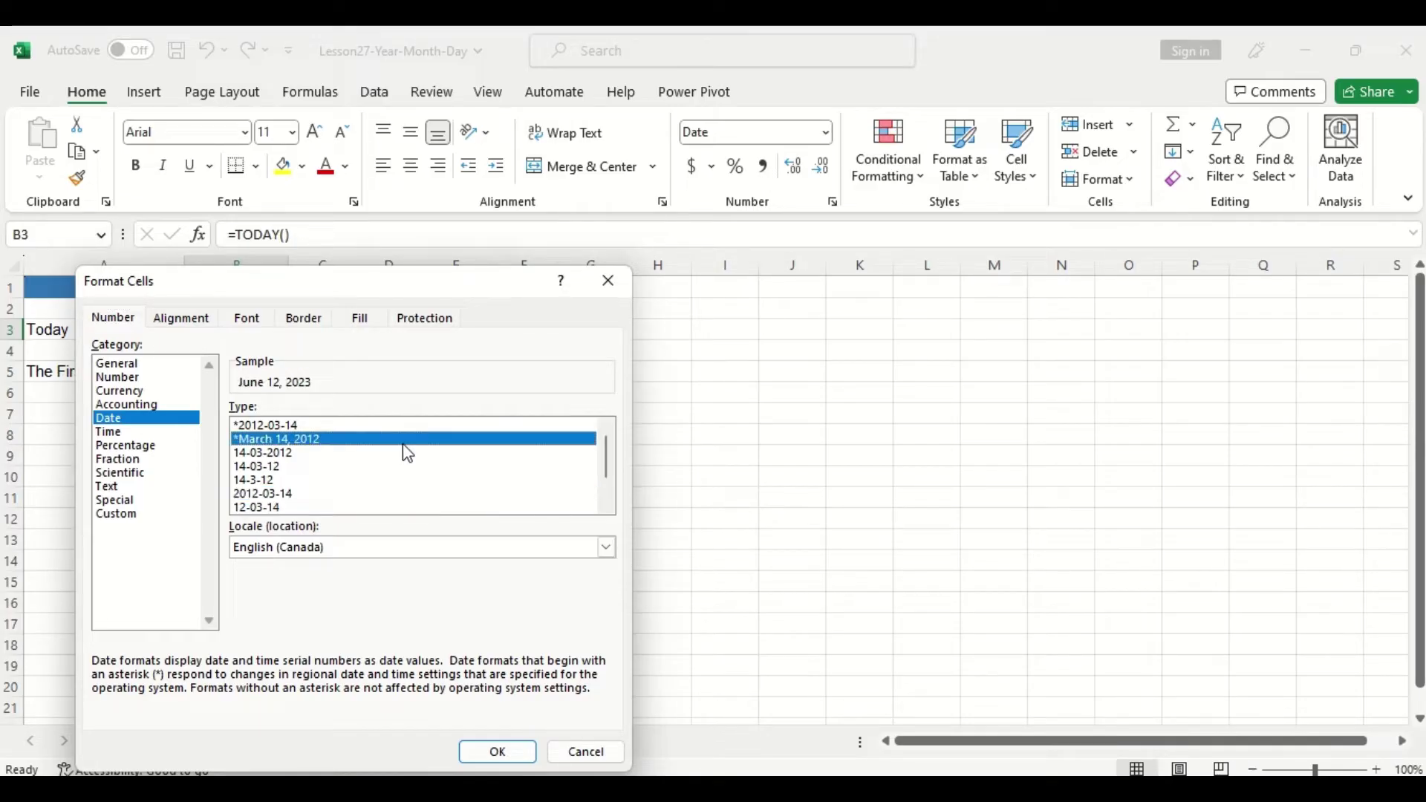
left_click(496, 751)
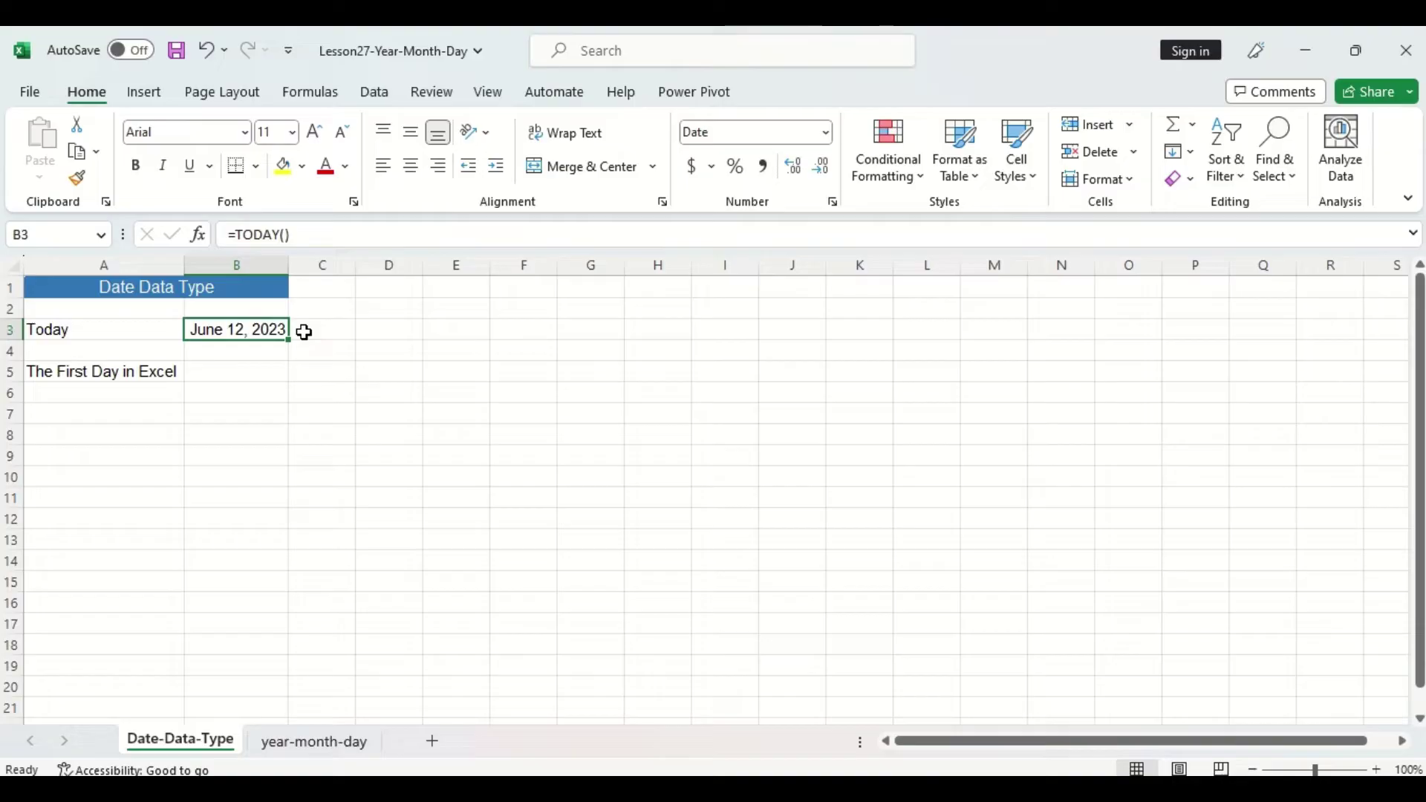
right_click(263, 330)
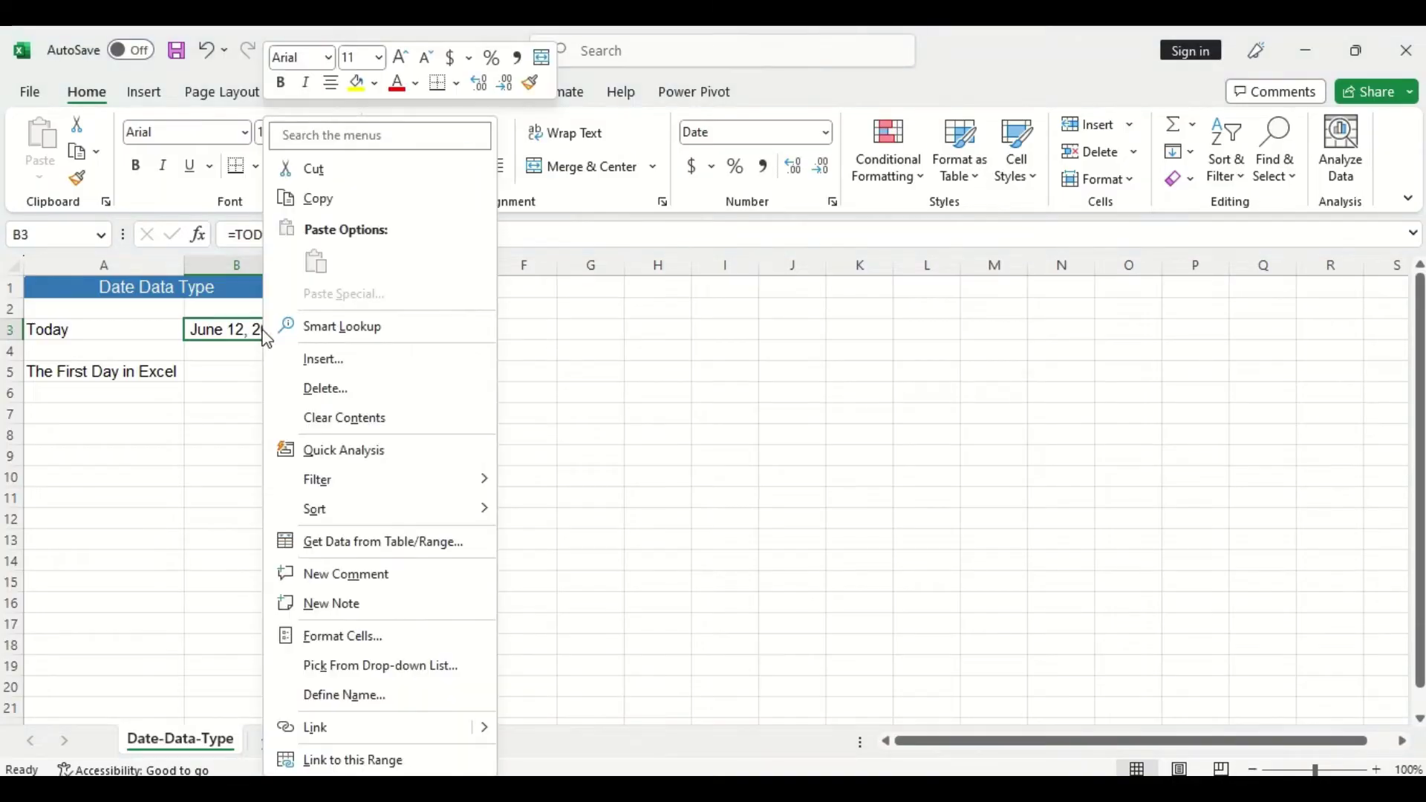
left_click(385, 634)
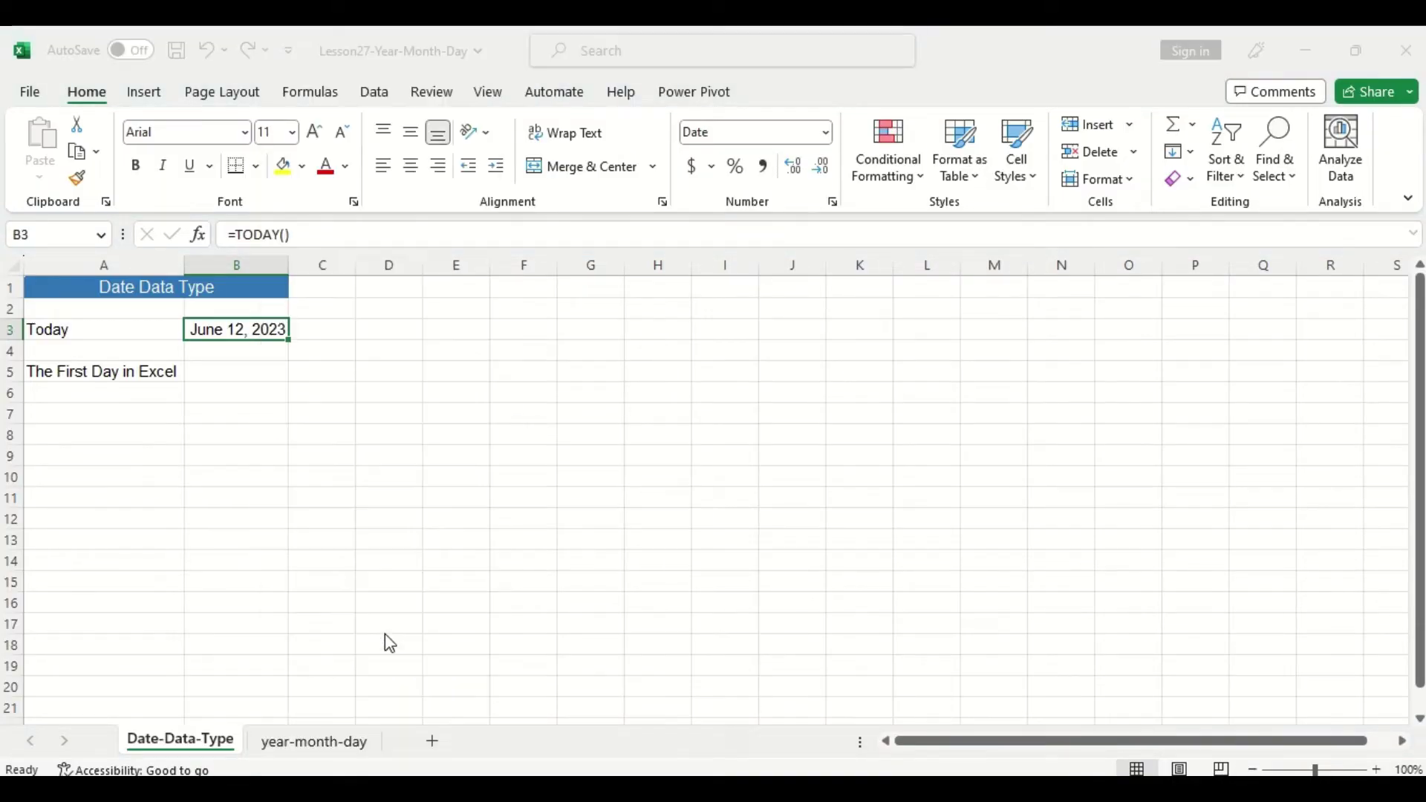
left_click(327, 493)
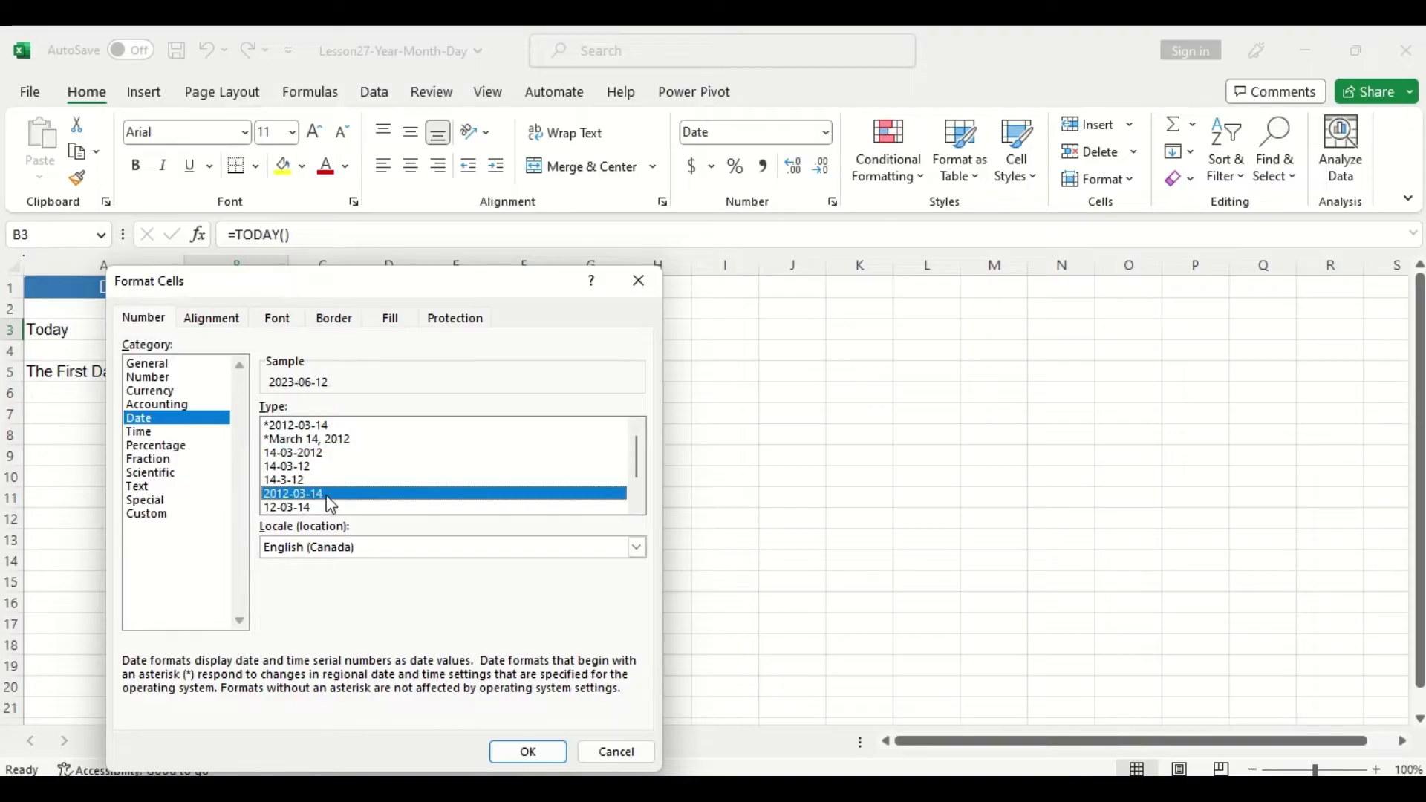
left_click(527, 750)
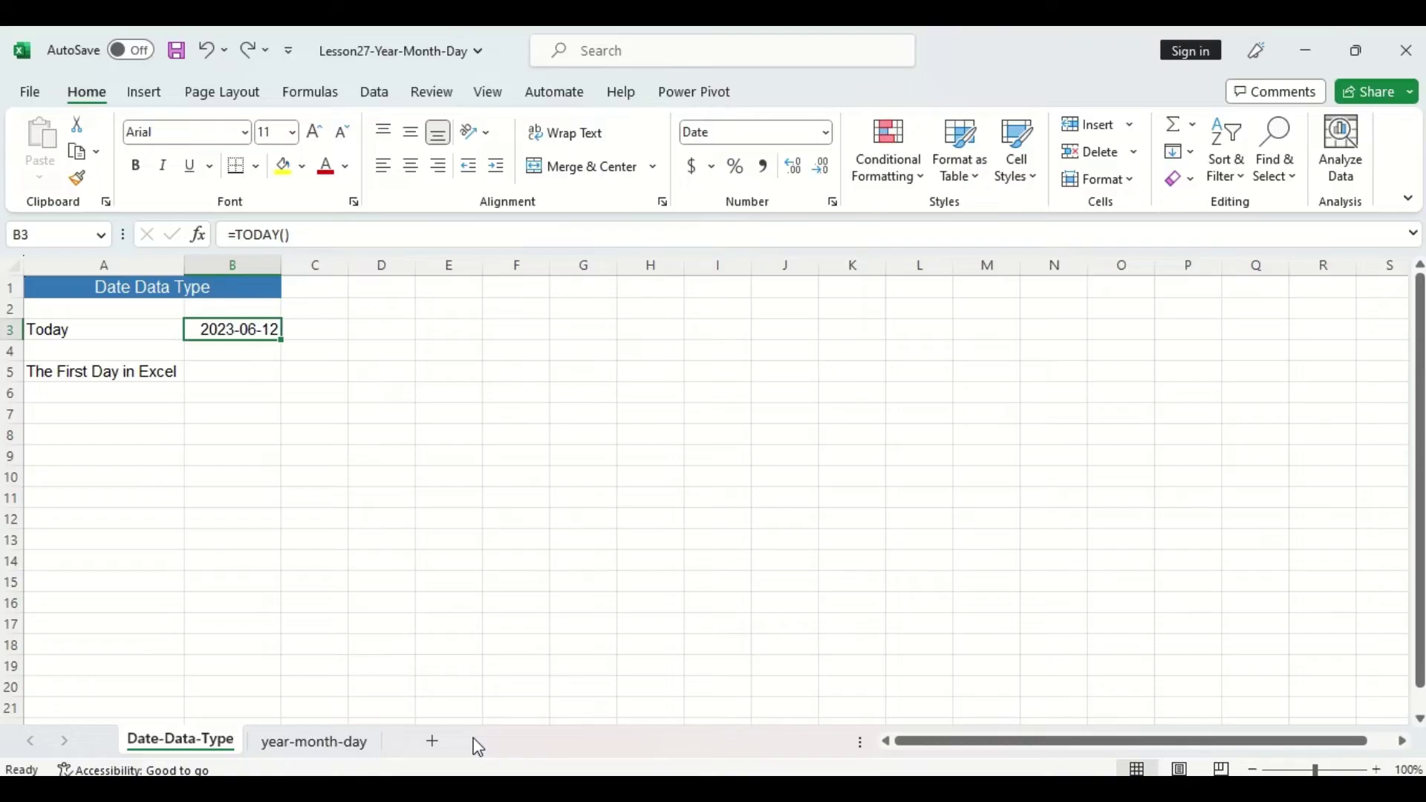
Step: Enter the value 1 in B5 beside The First Day in Excel
key("Return")
key("Return")
key("F2")
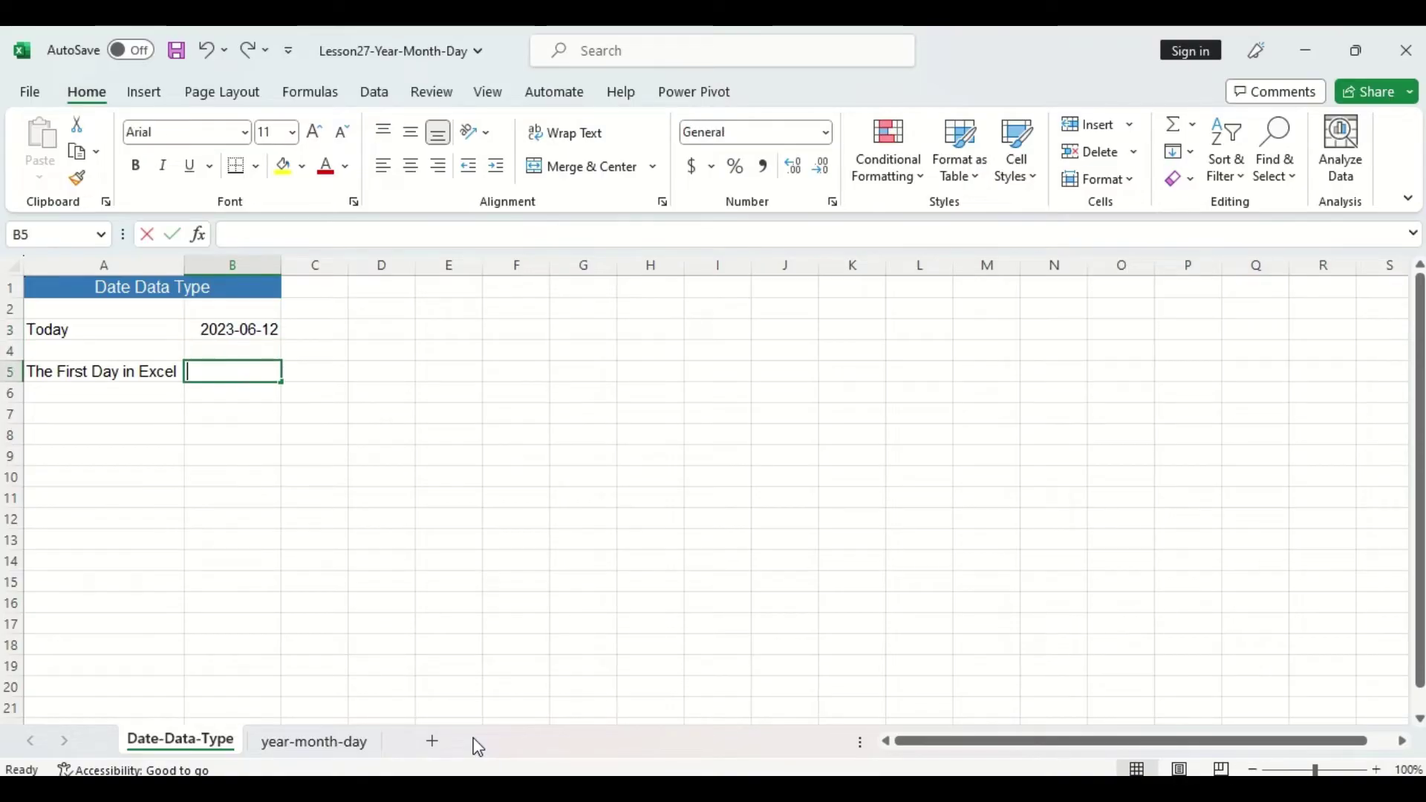
type("1")
key("Return")
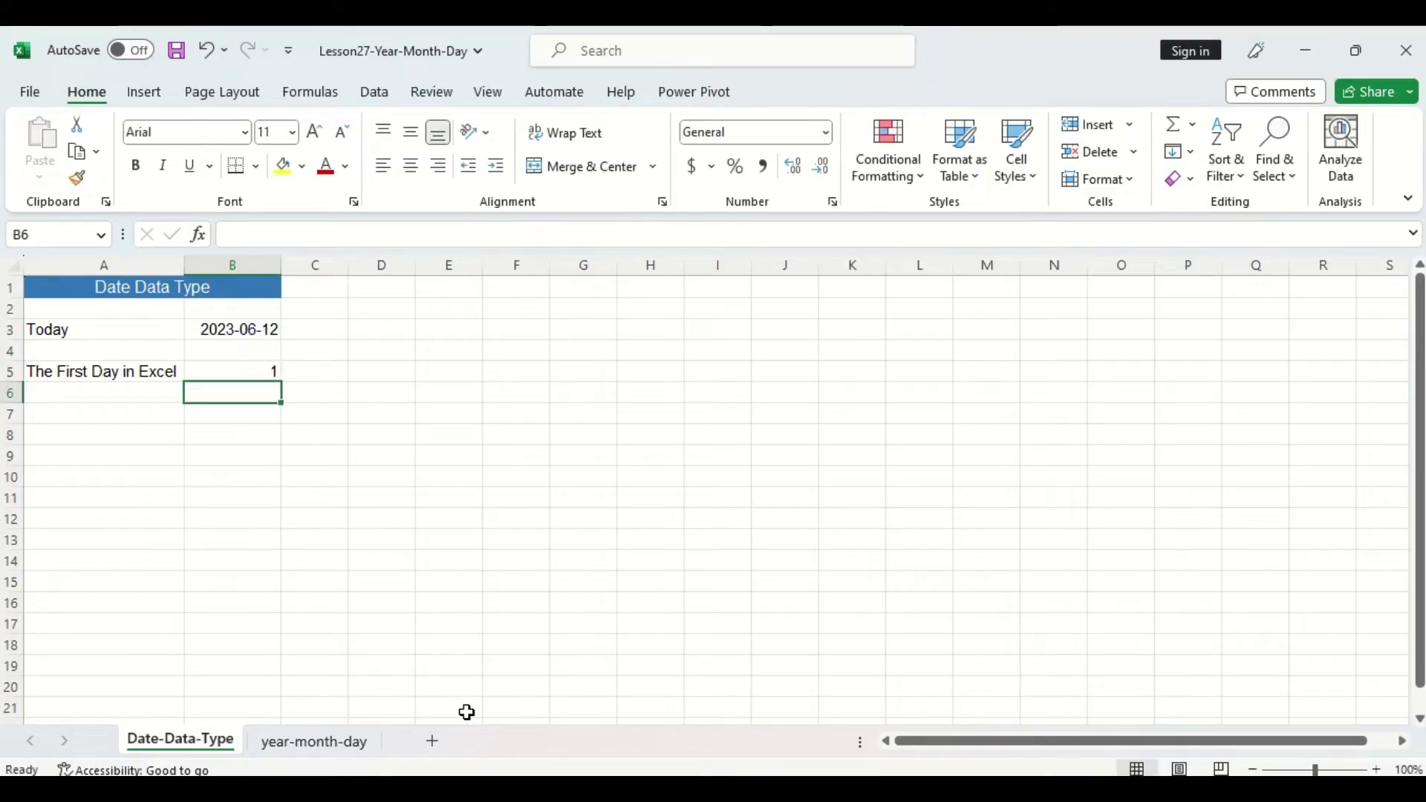
key("Up")
Step: Format B5 with the 2012-03-14 date type so it shows 1900-01-01
right_click(239, 373)
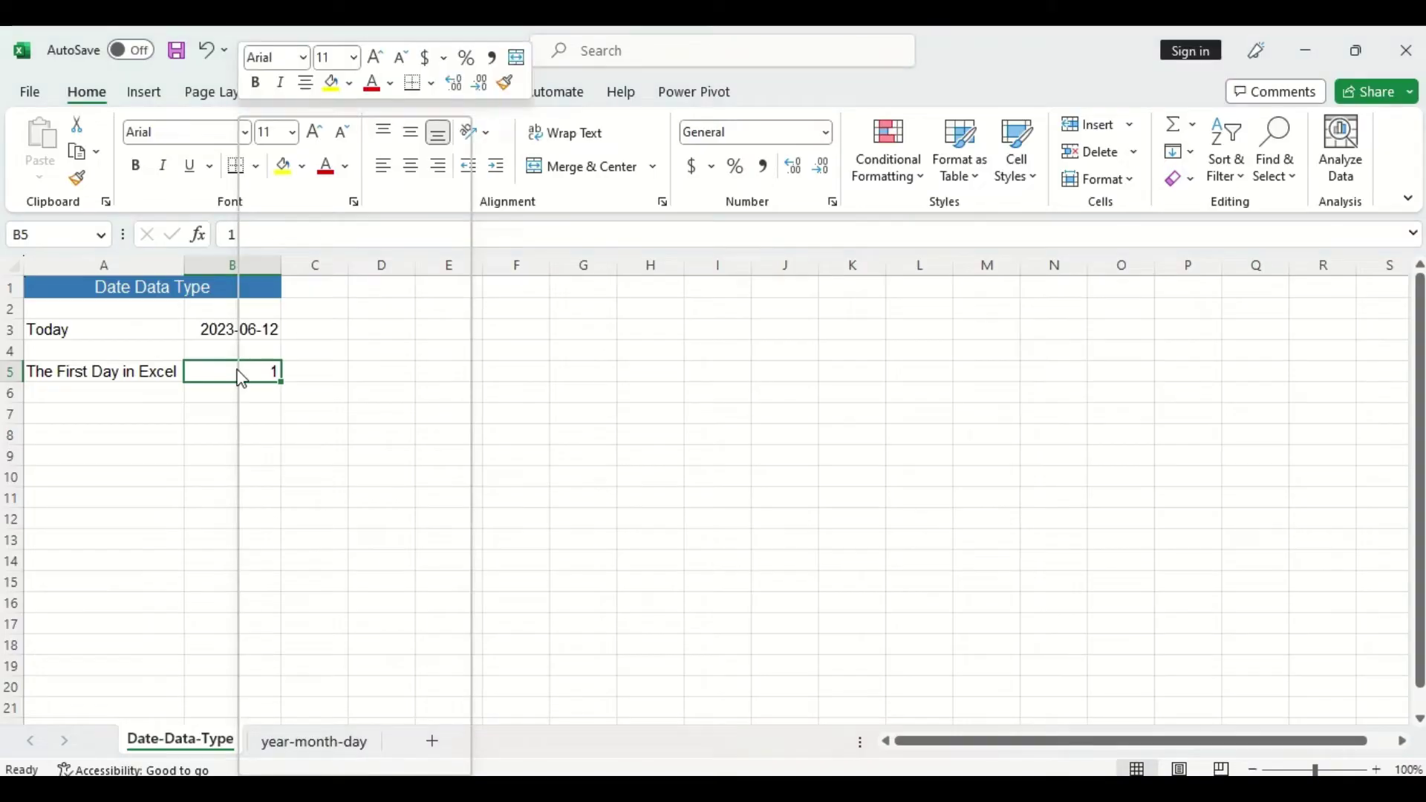
left_click(331, 638)
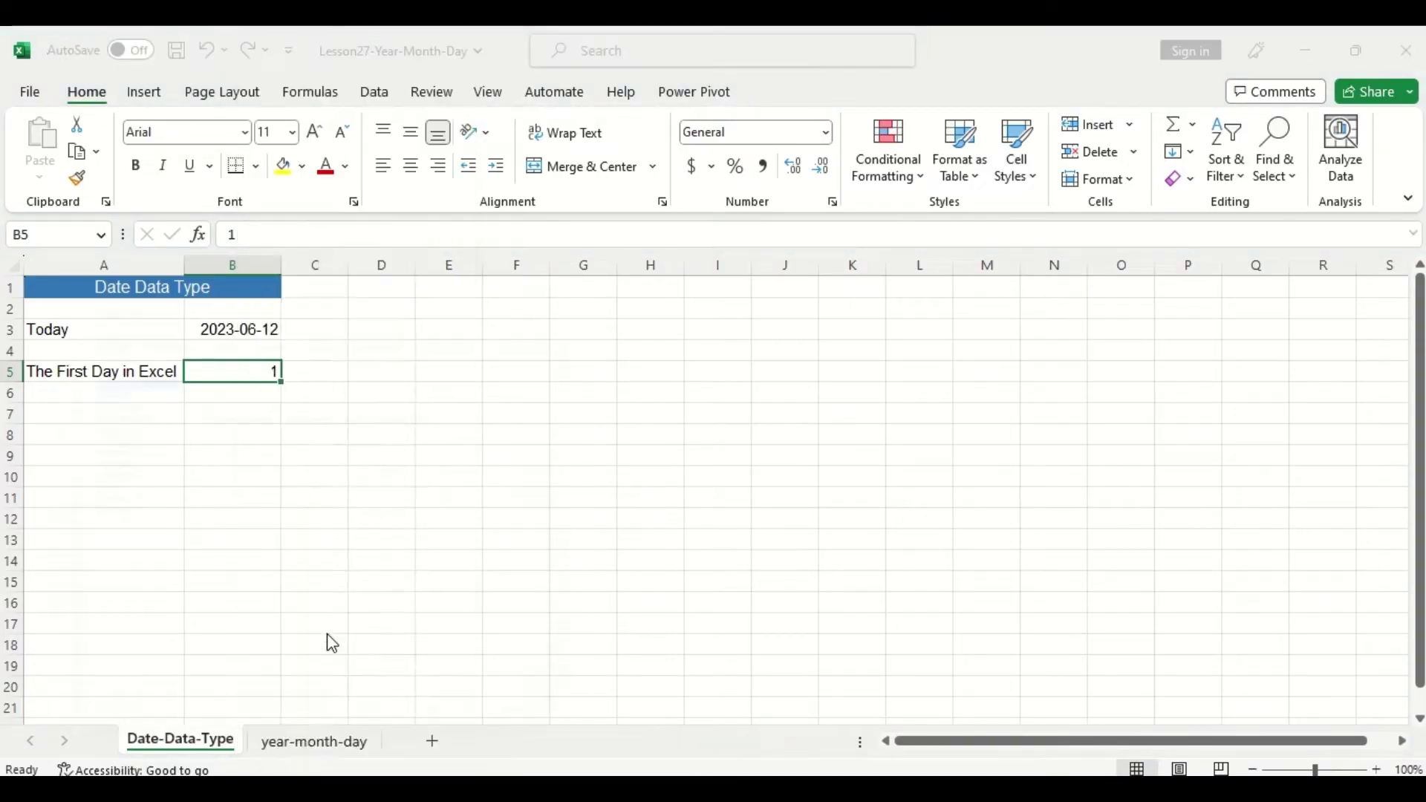
left_click(83, 418)
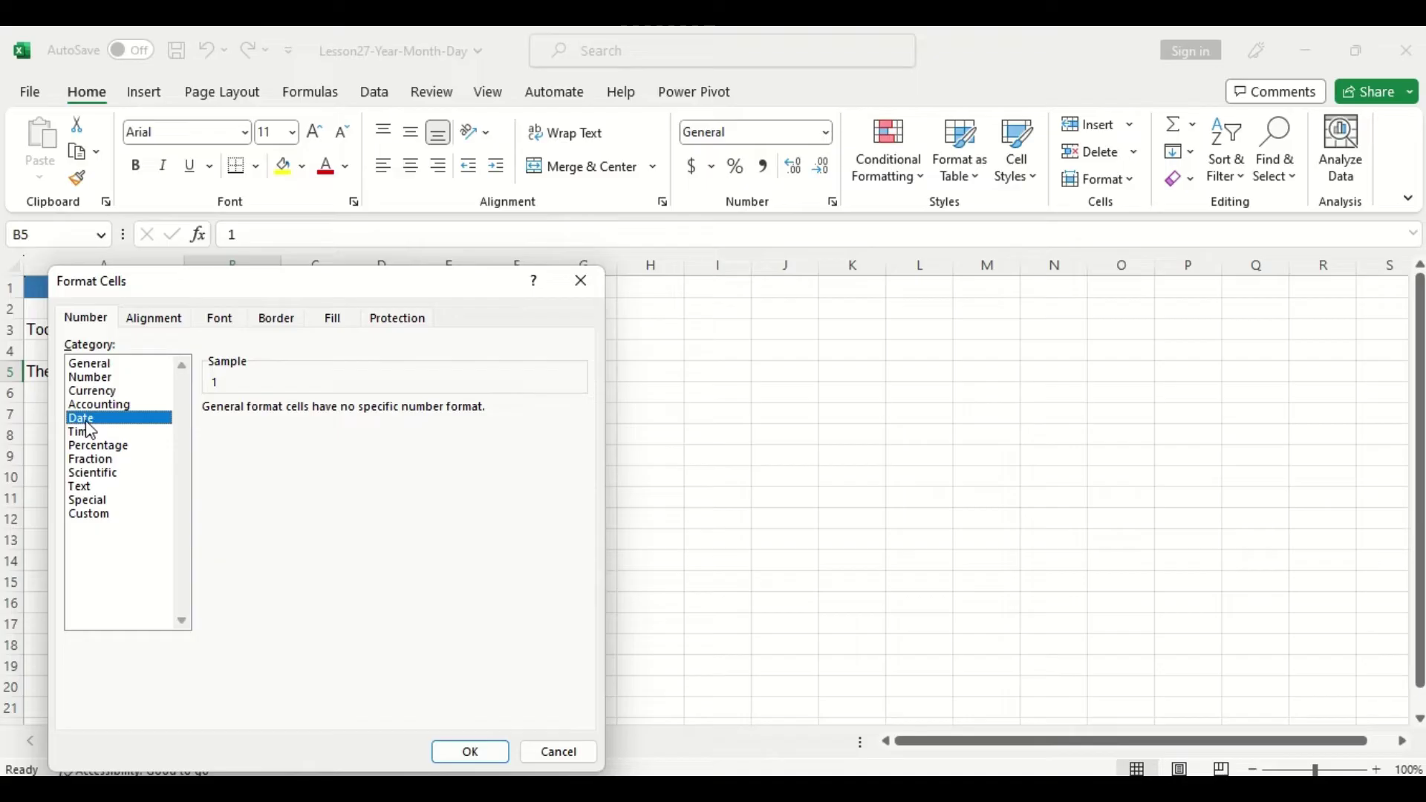
left_click(264, 494)
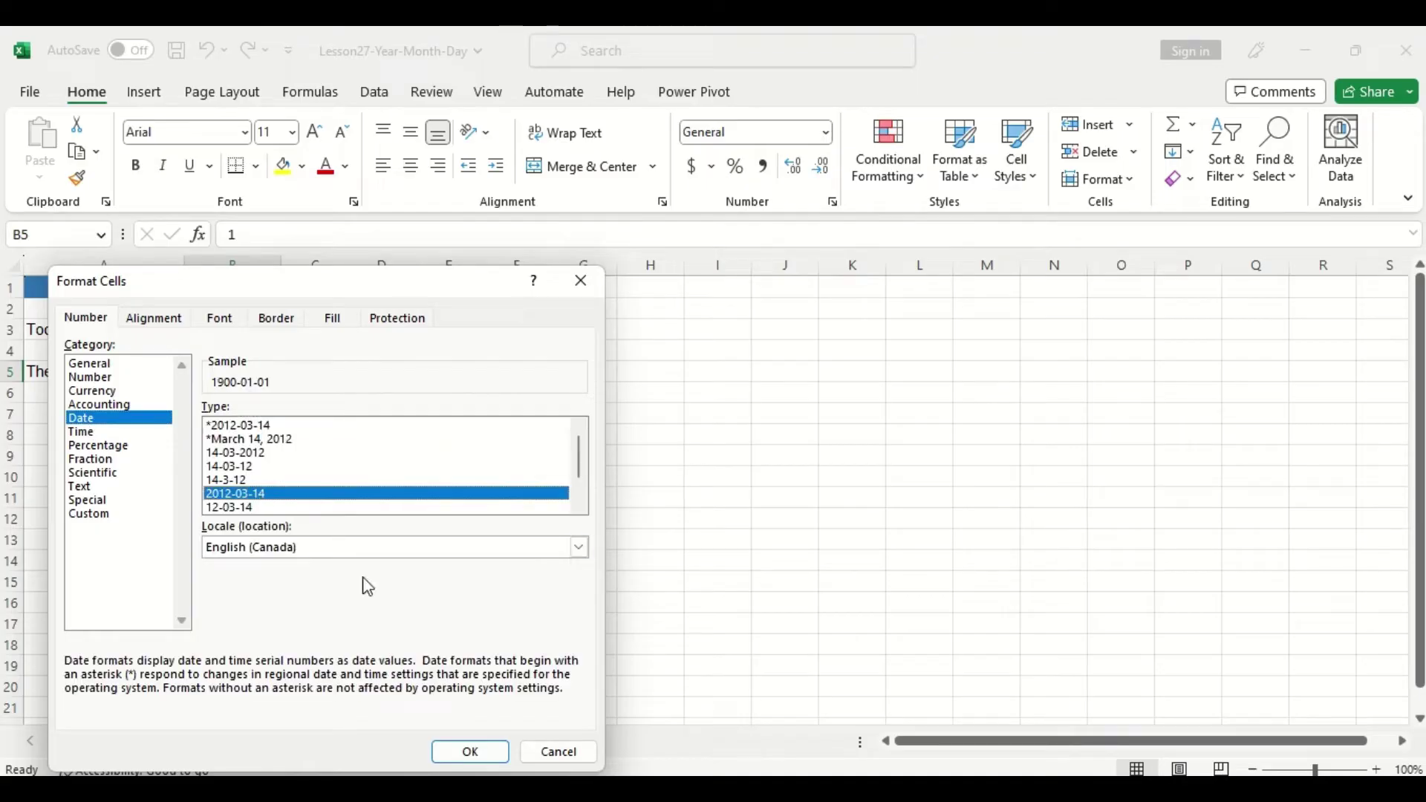
left_click(470, 751)
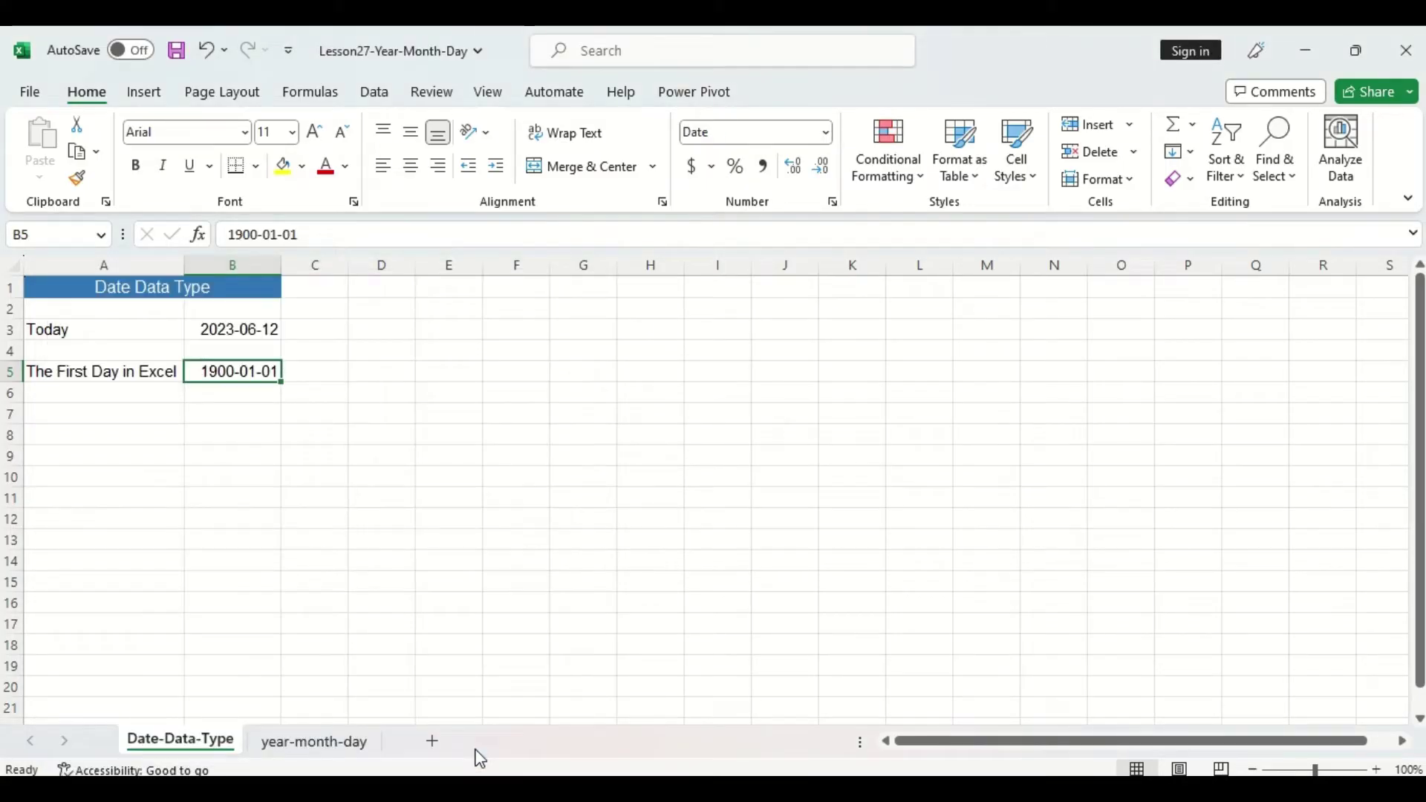
Step: Enter the value 2 in B6
key("Return")
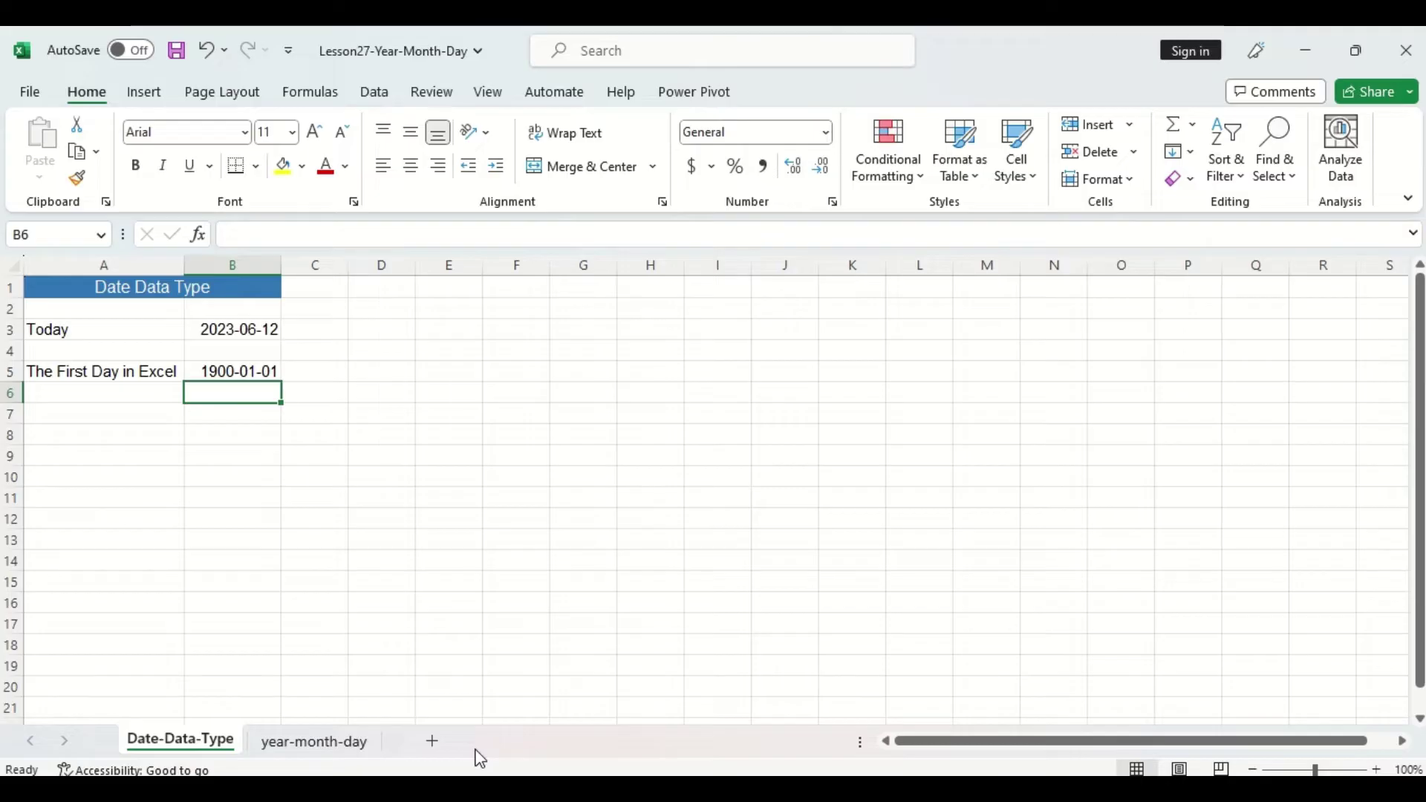
type("2")
key("Return")
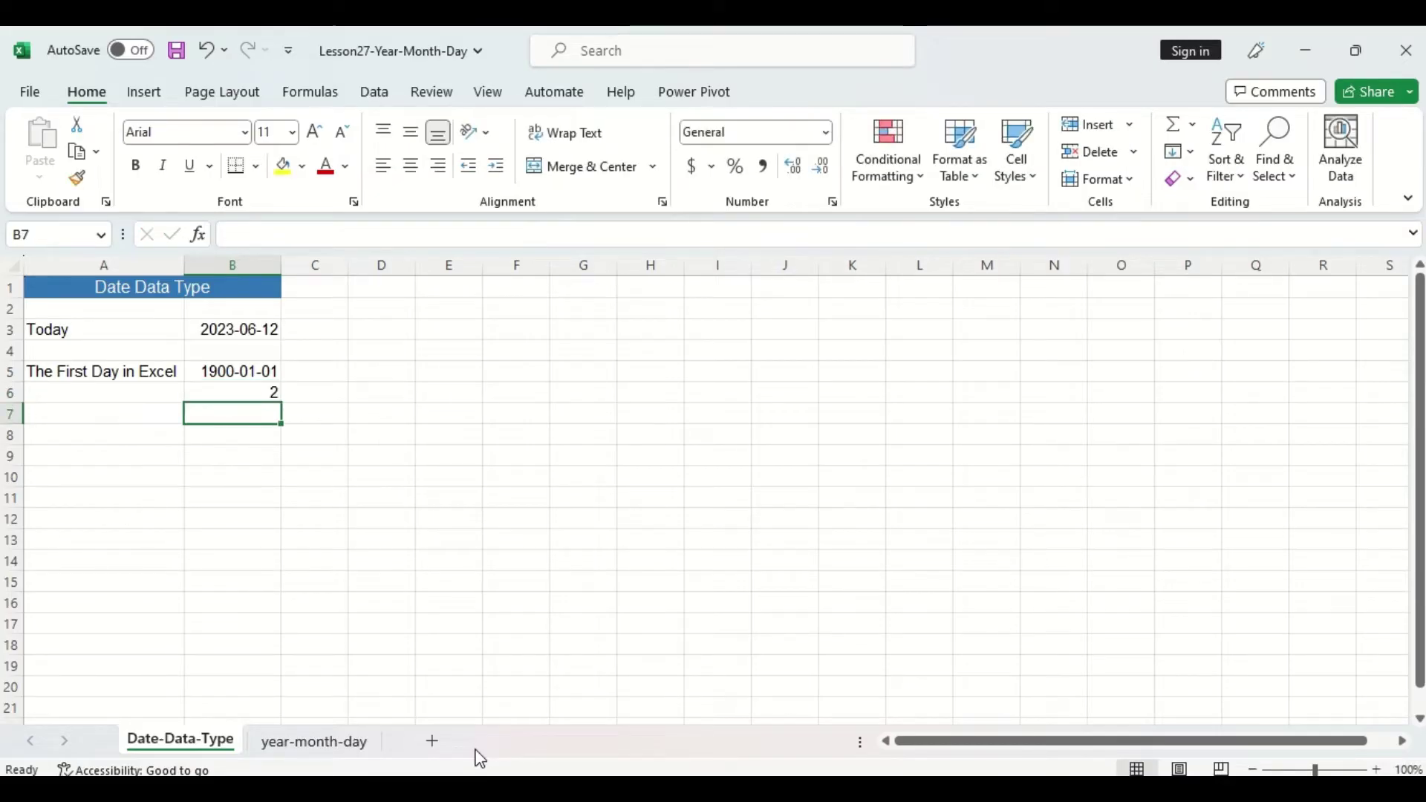
key("Up")
Step: Format B6 with the 2012-03-14 date type so it shows 1900-01-02
right_click(263, 395)
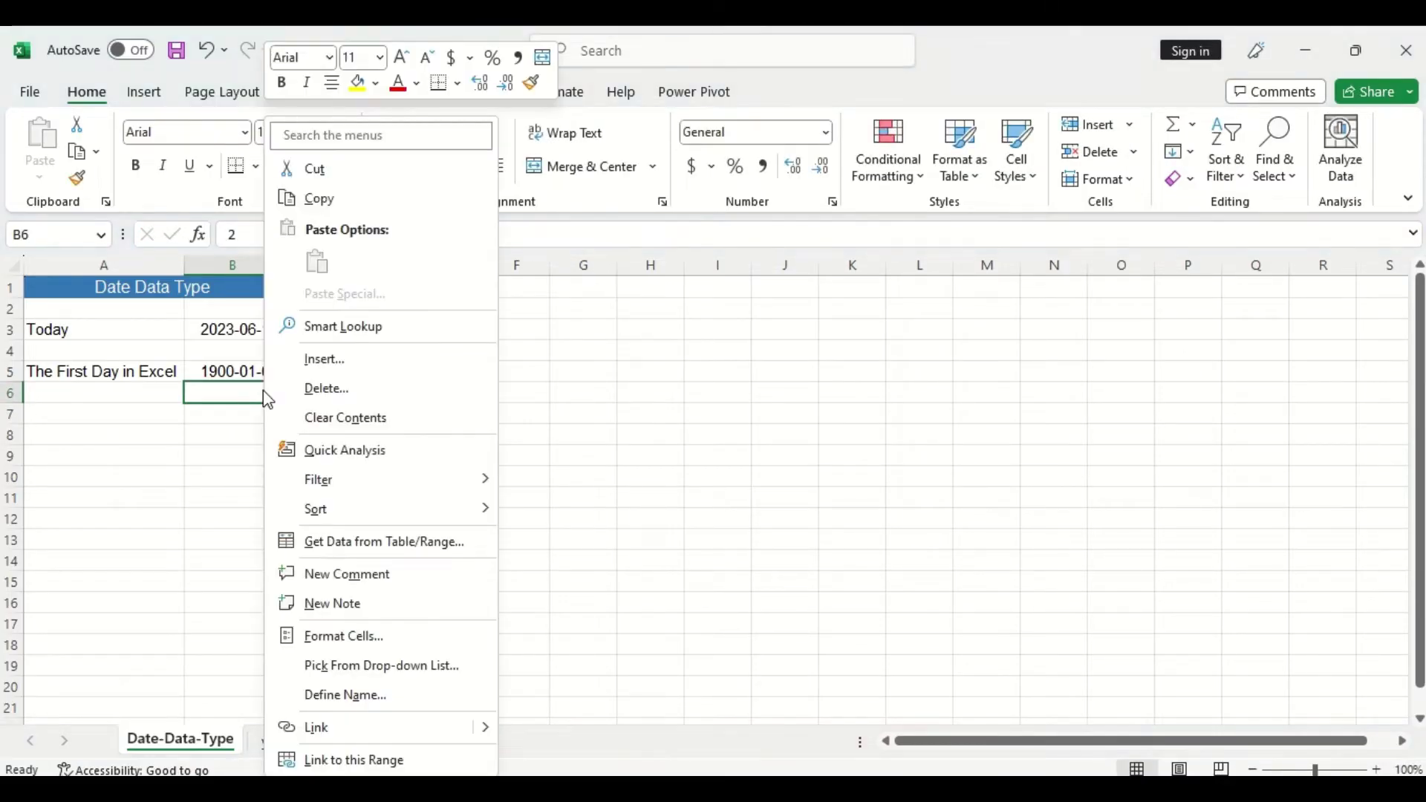
left_click(355, 636)
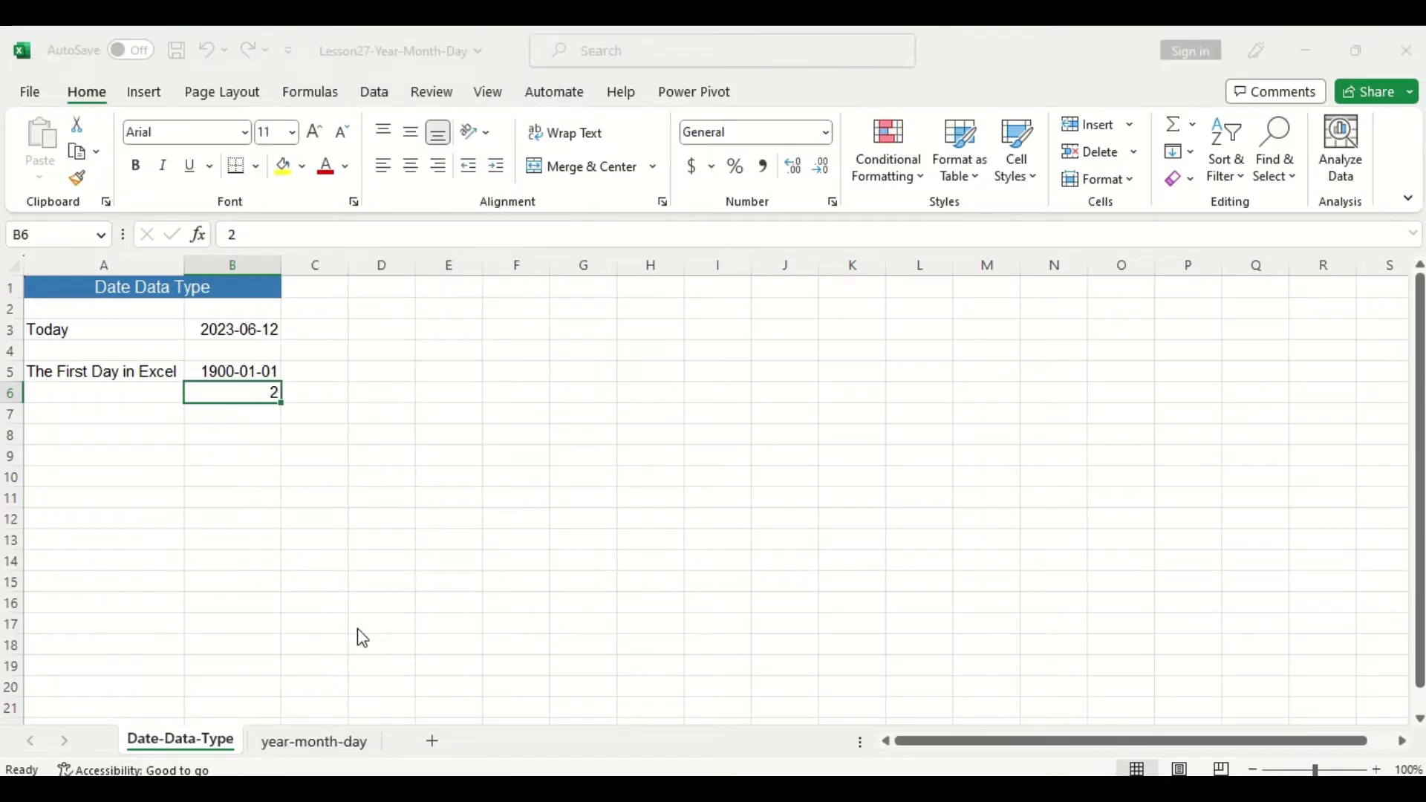
left_click(112, 418)
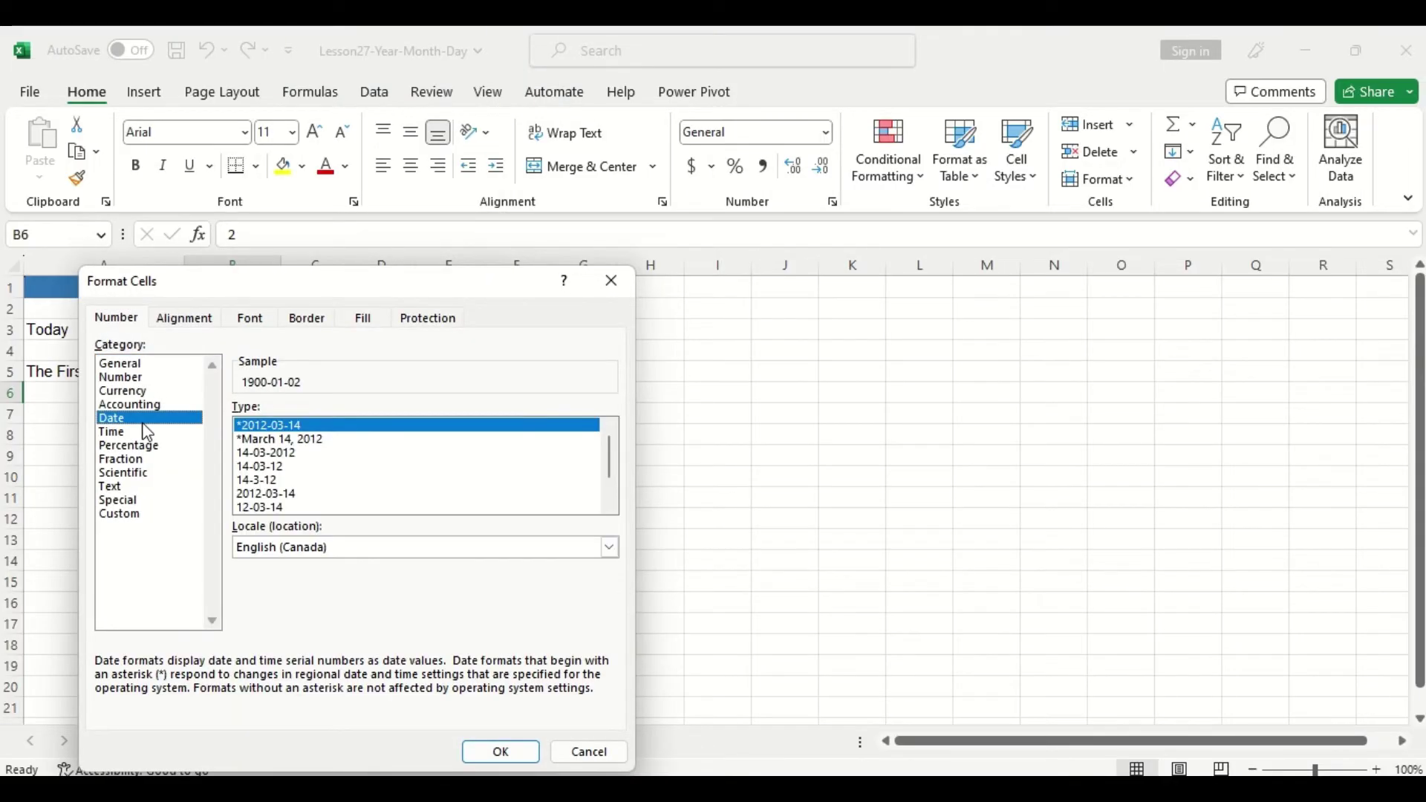
left_click(266, 494)
left_click(492, 757)
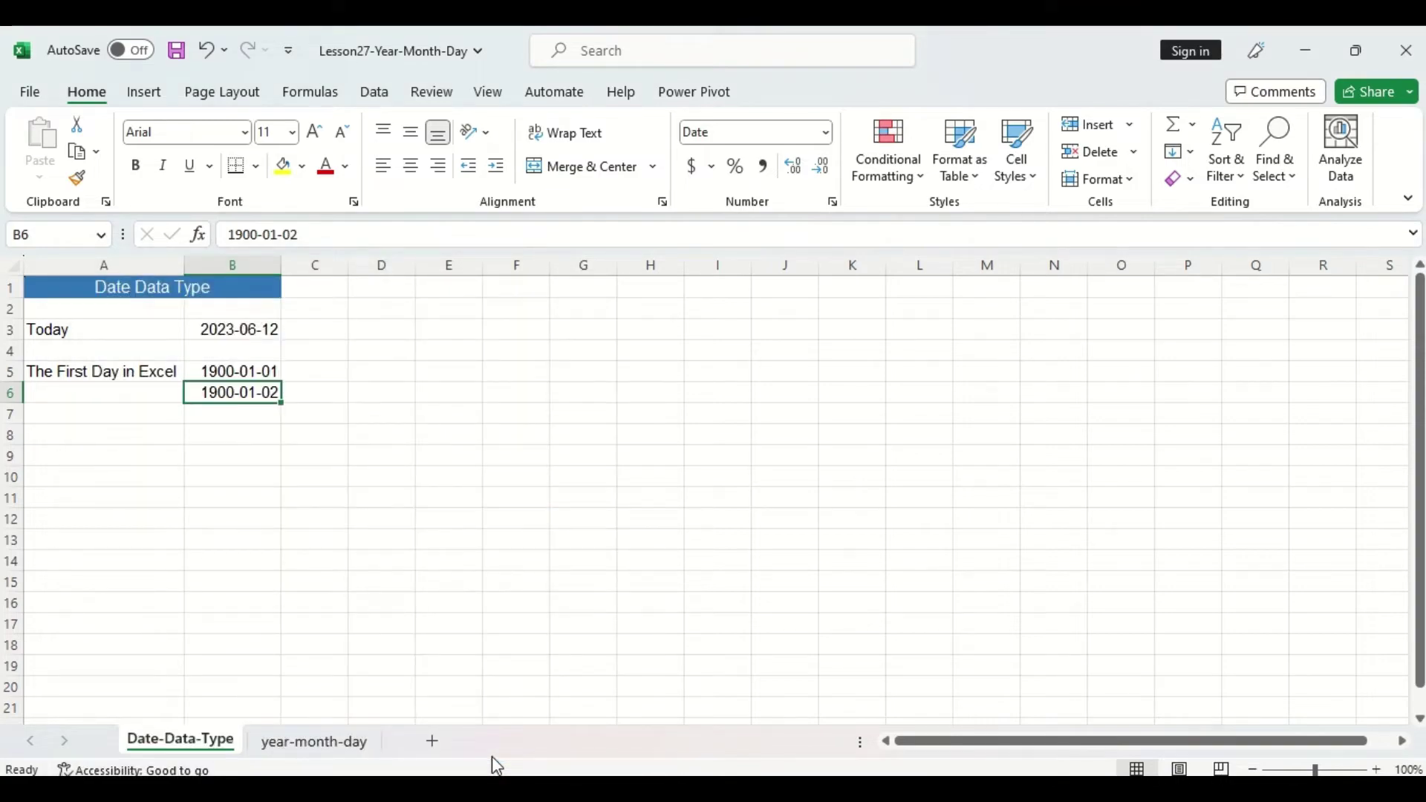
Step: Apply the Number format to B3 so today's date shows as 45089.00
left_click(257, 328)
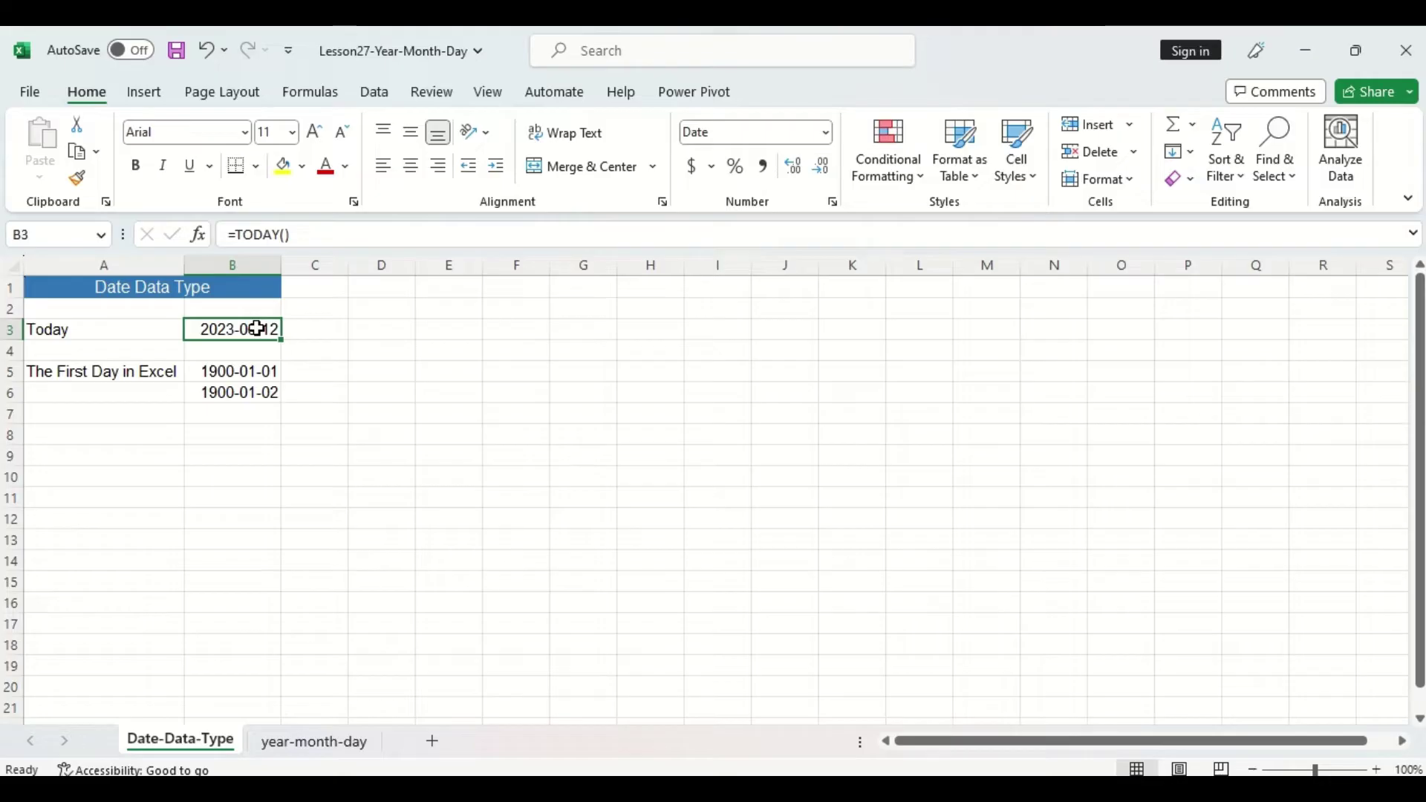
right_click(257, 328)
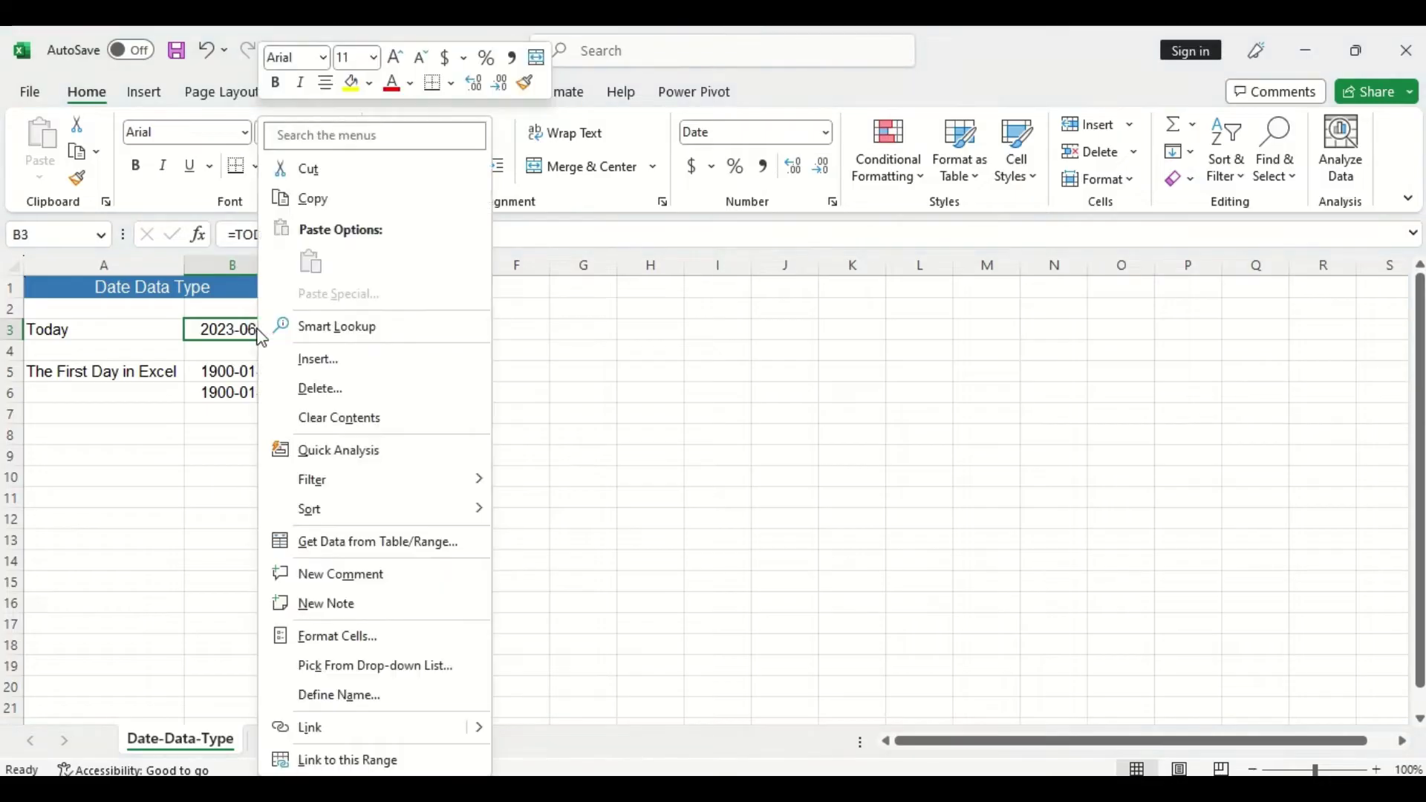
left_click(337, 635)
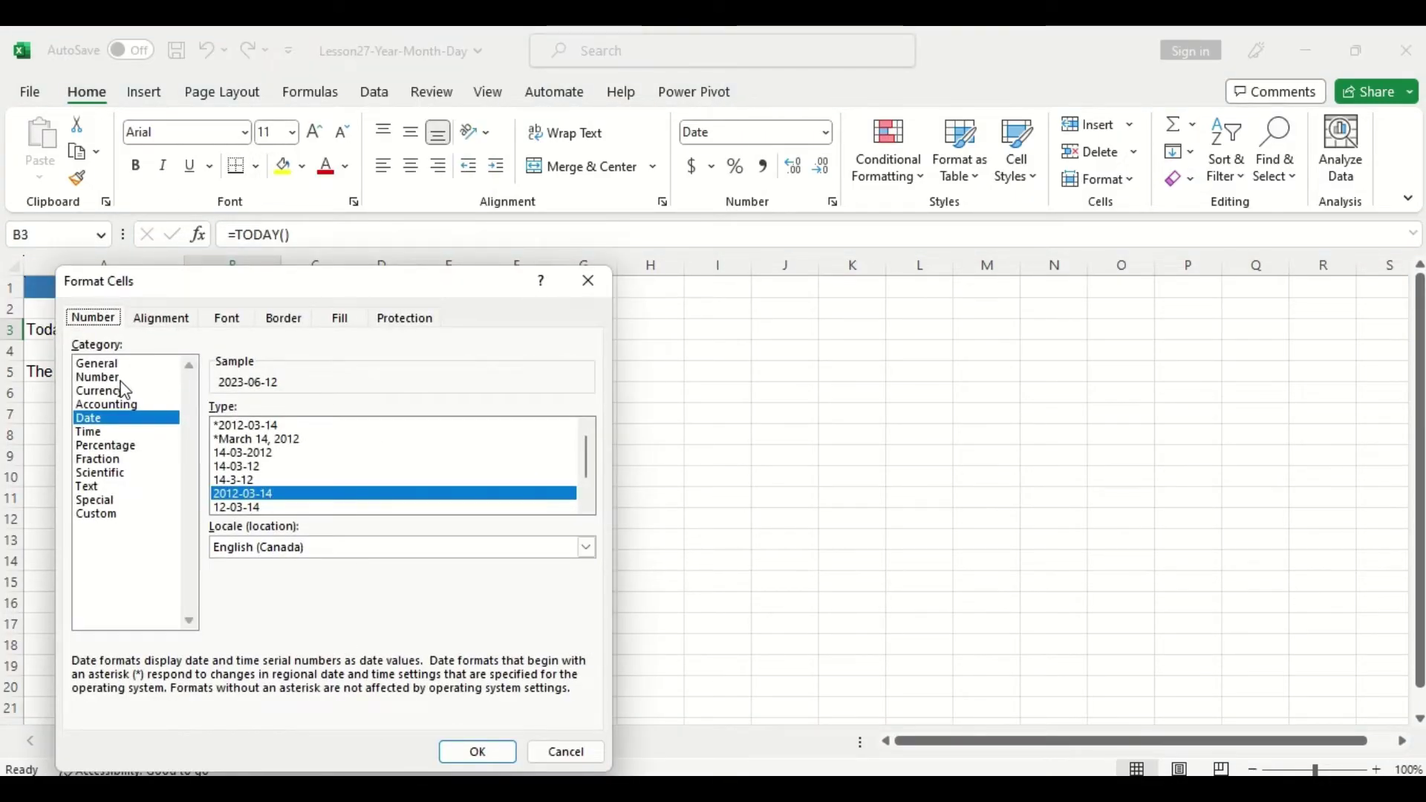
left_click(98, 377)
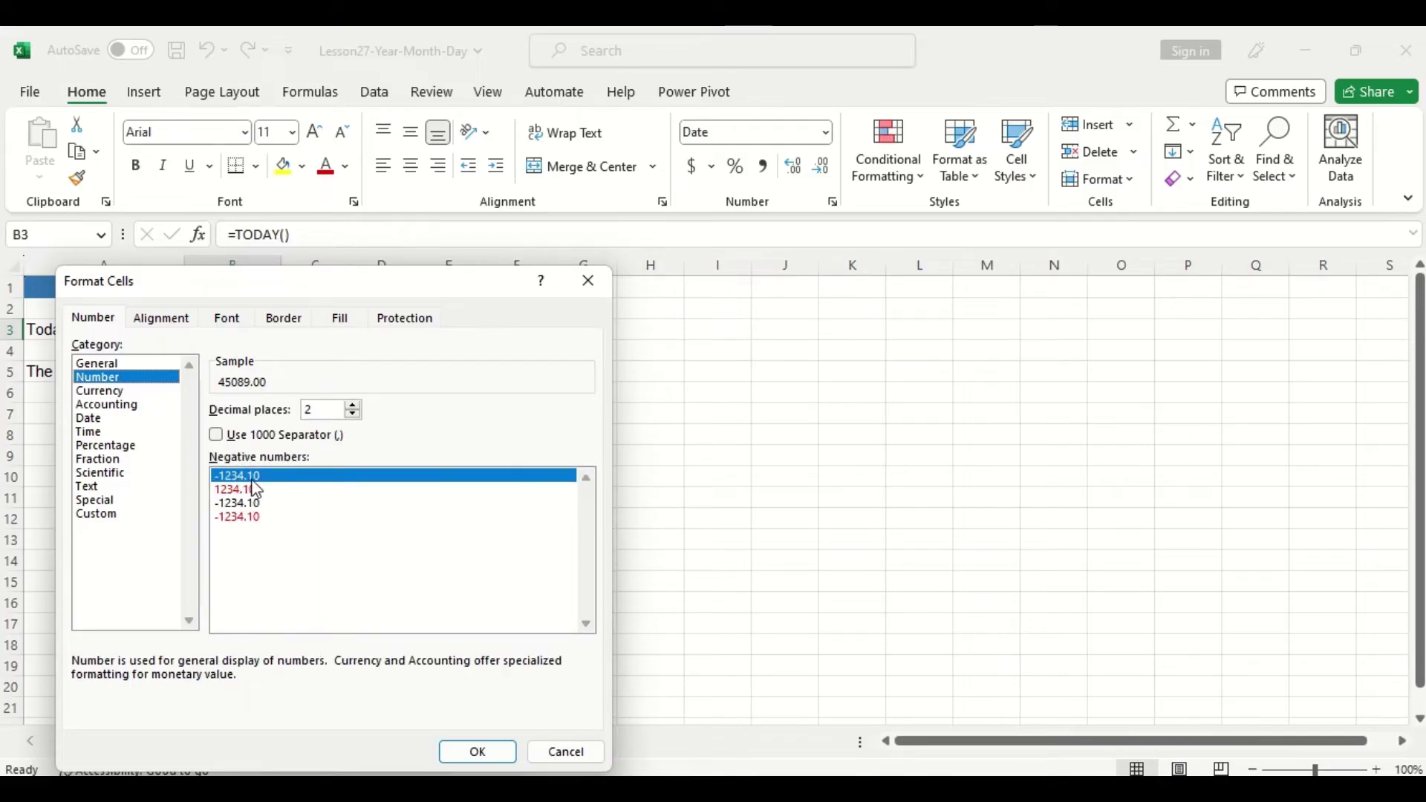
left_click(477, 752)
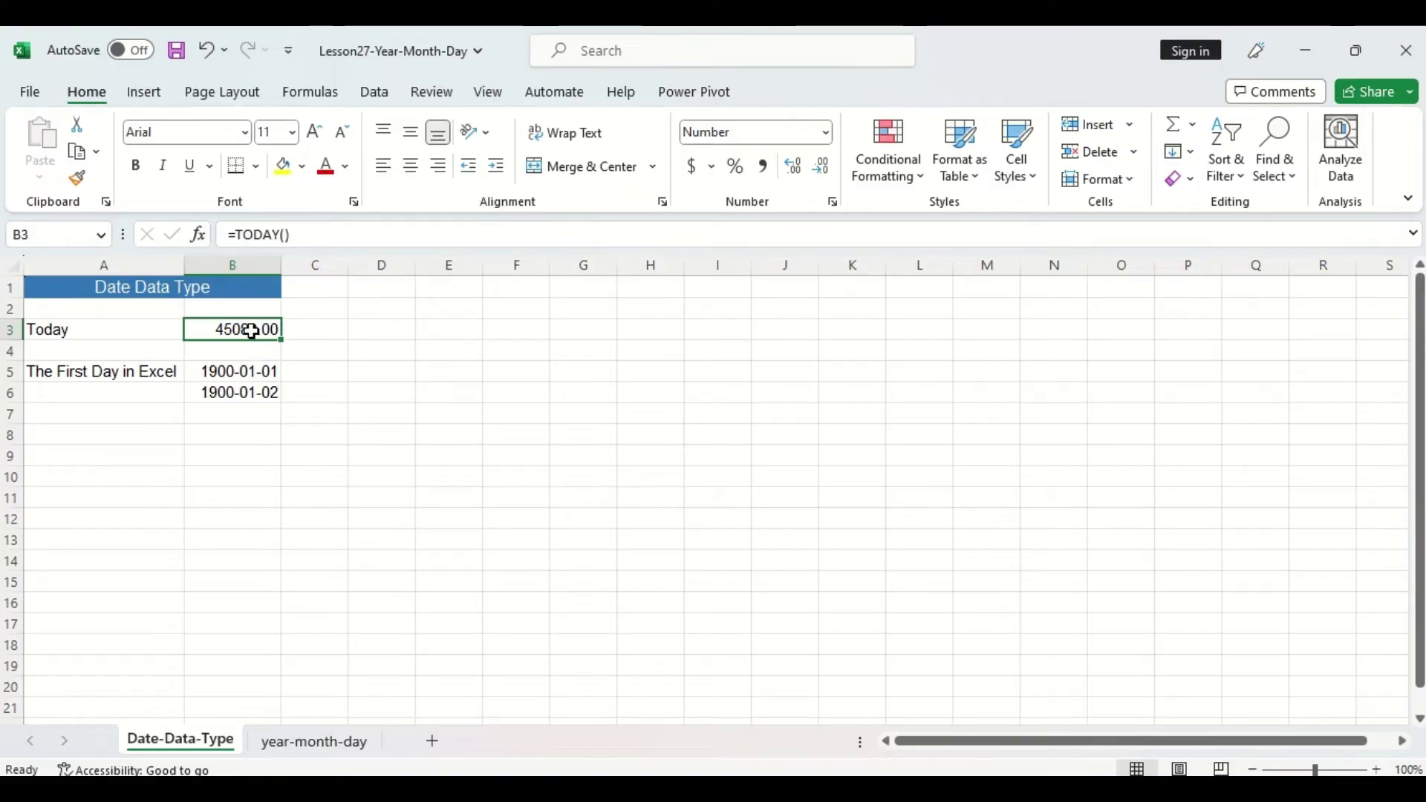
Step: Reformat B3 as a 2012-03-14 date and go to the year-month-day sheet
right_click(251, 330)
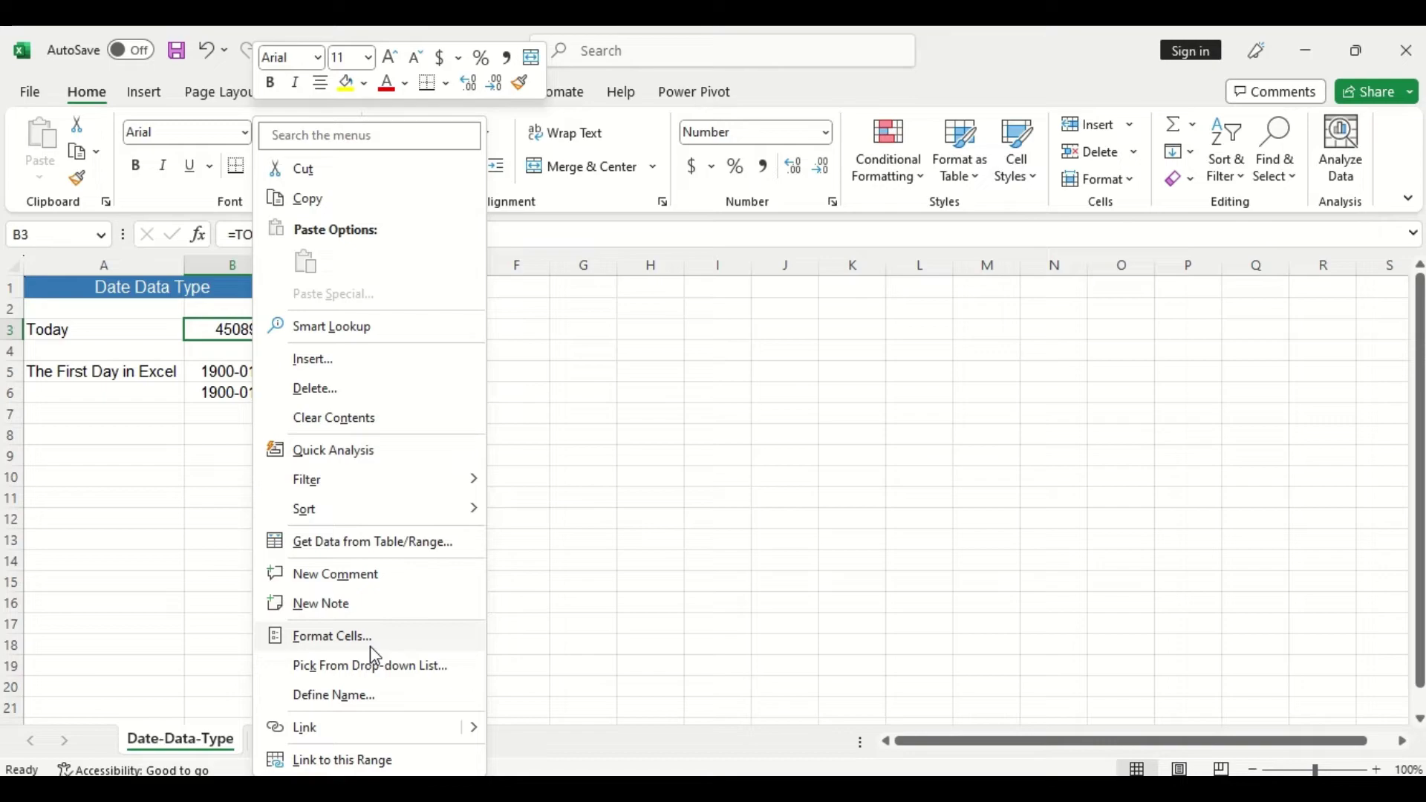
left_click(331, 635)
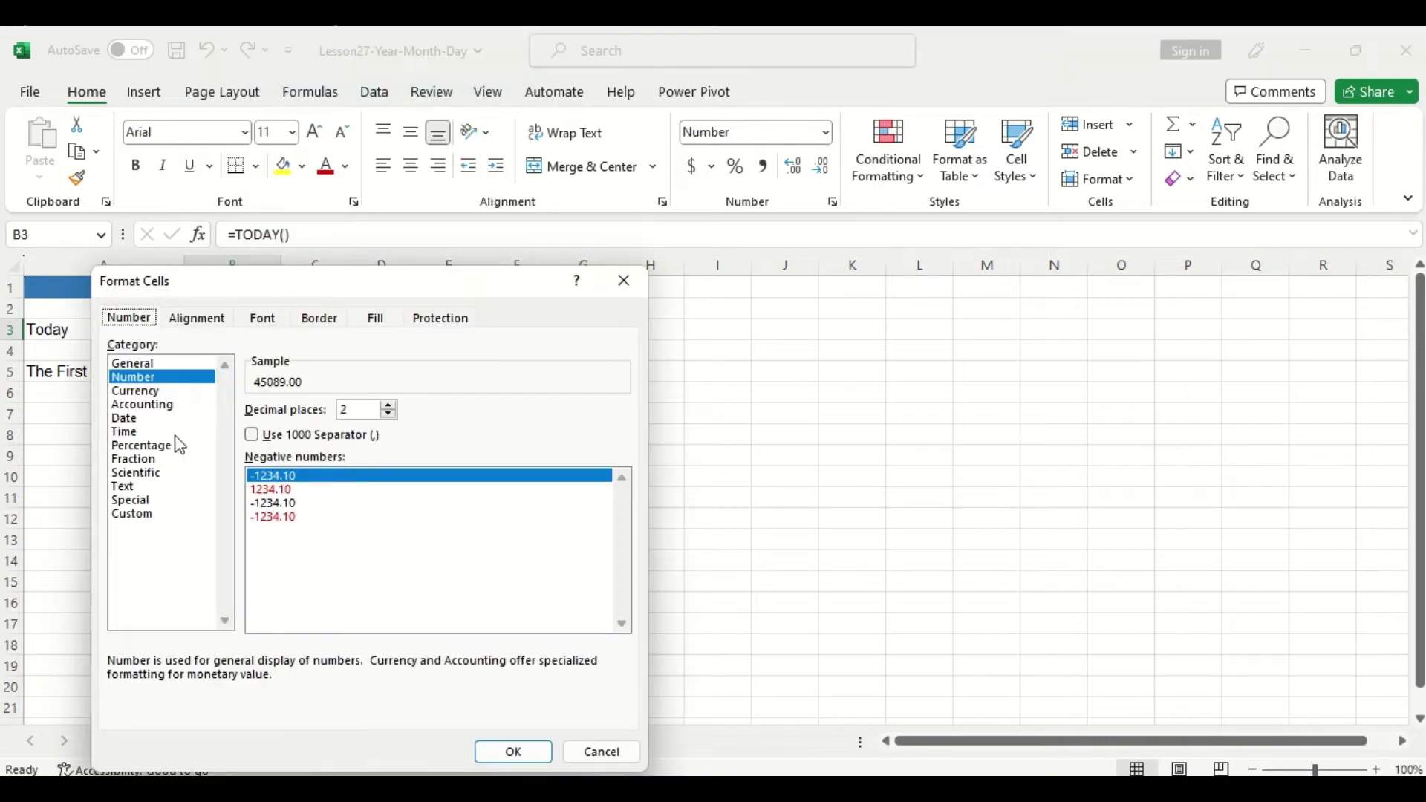
left_click(125, 417)
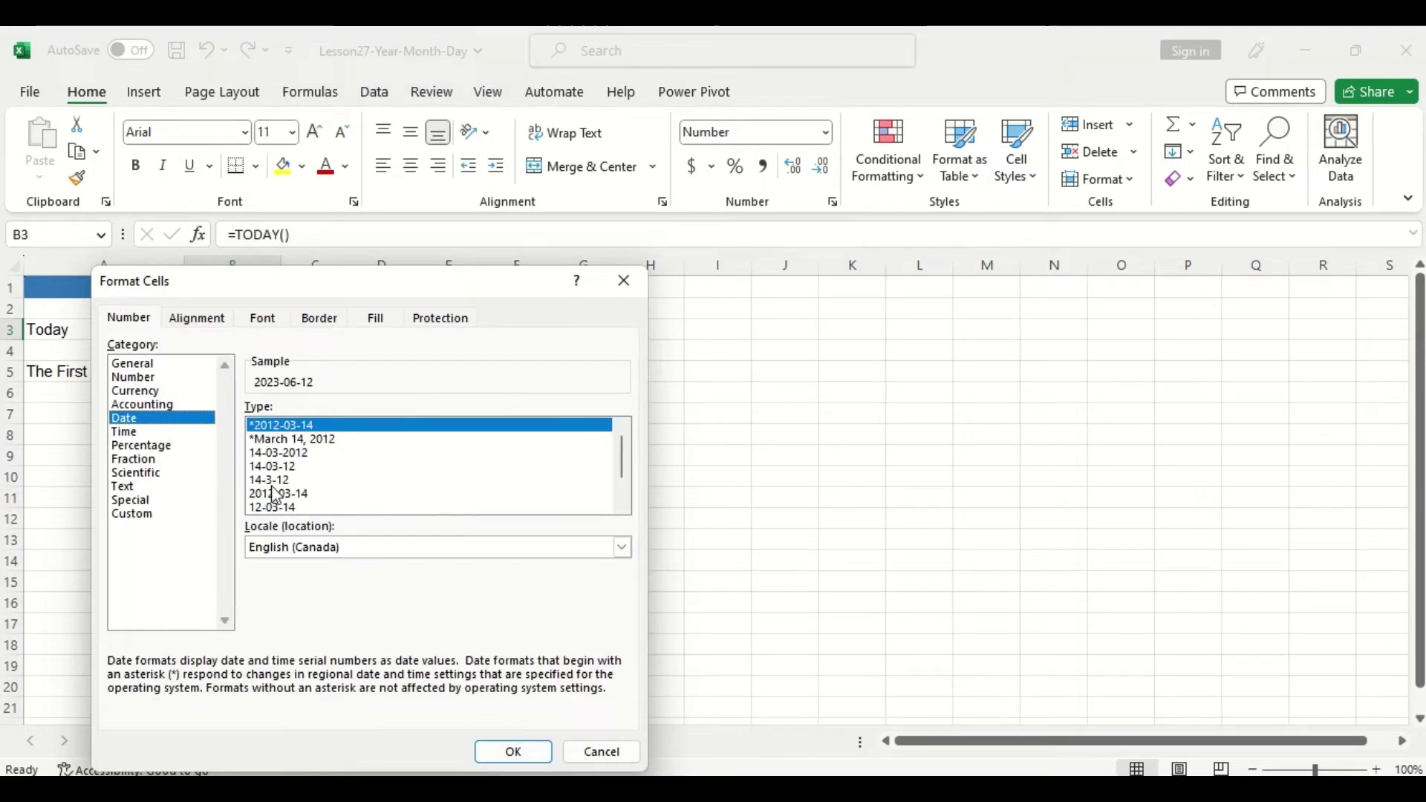
left_click(303, 495)
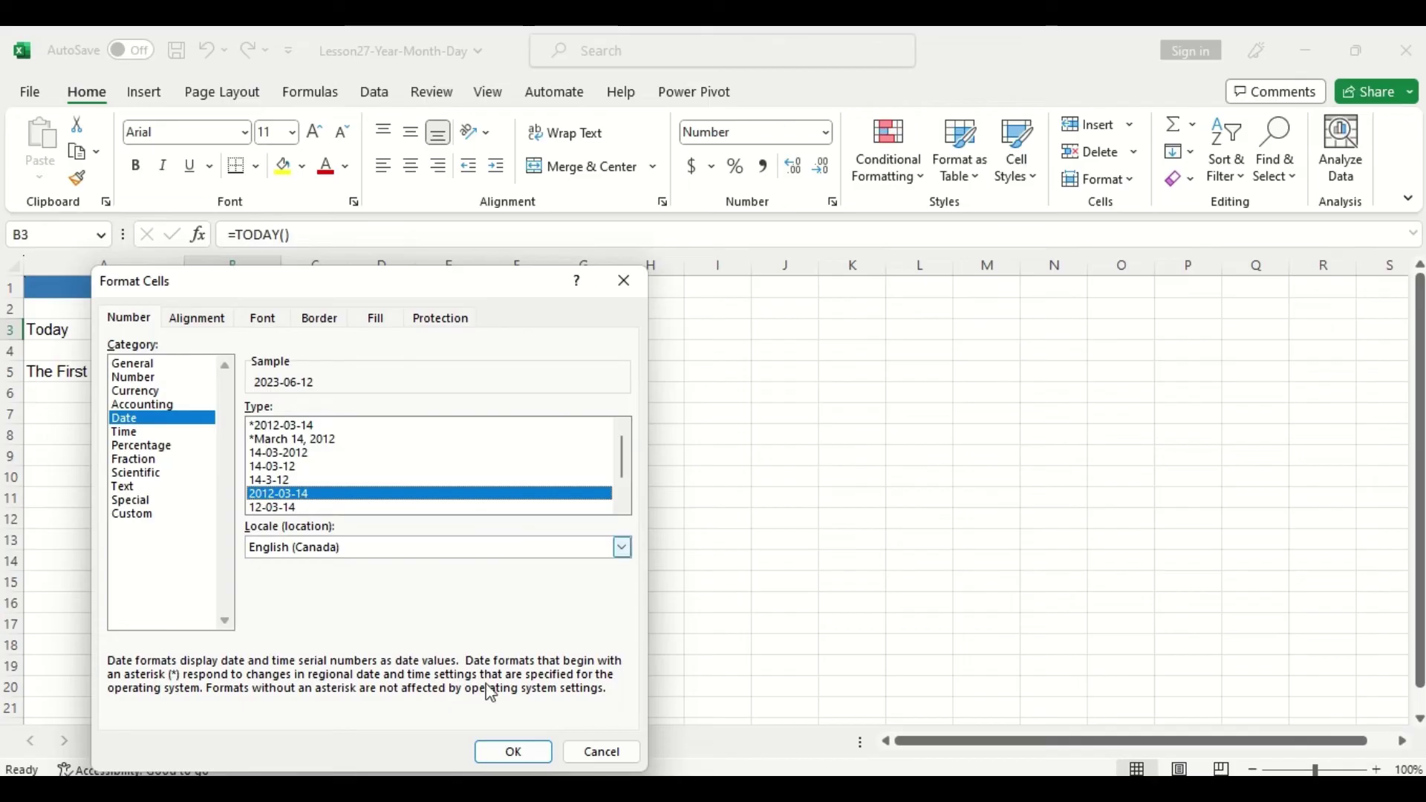
left_click(513, 751)
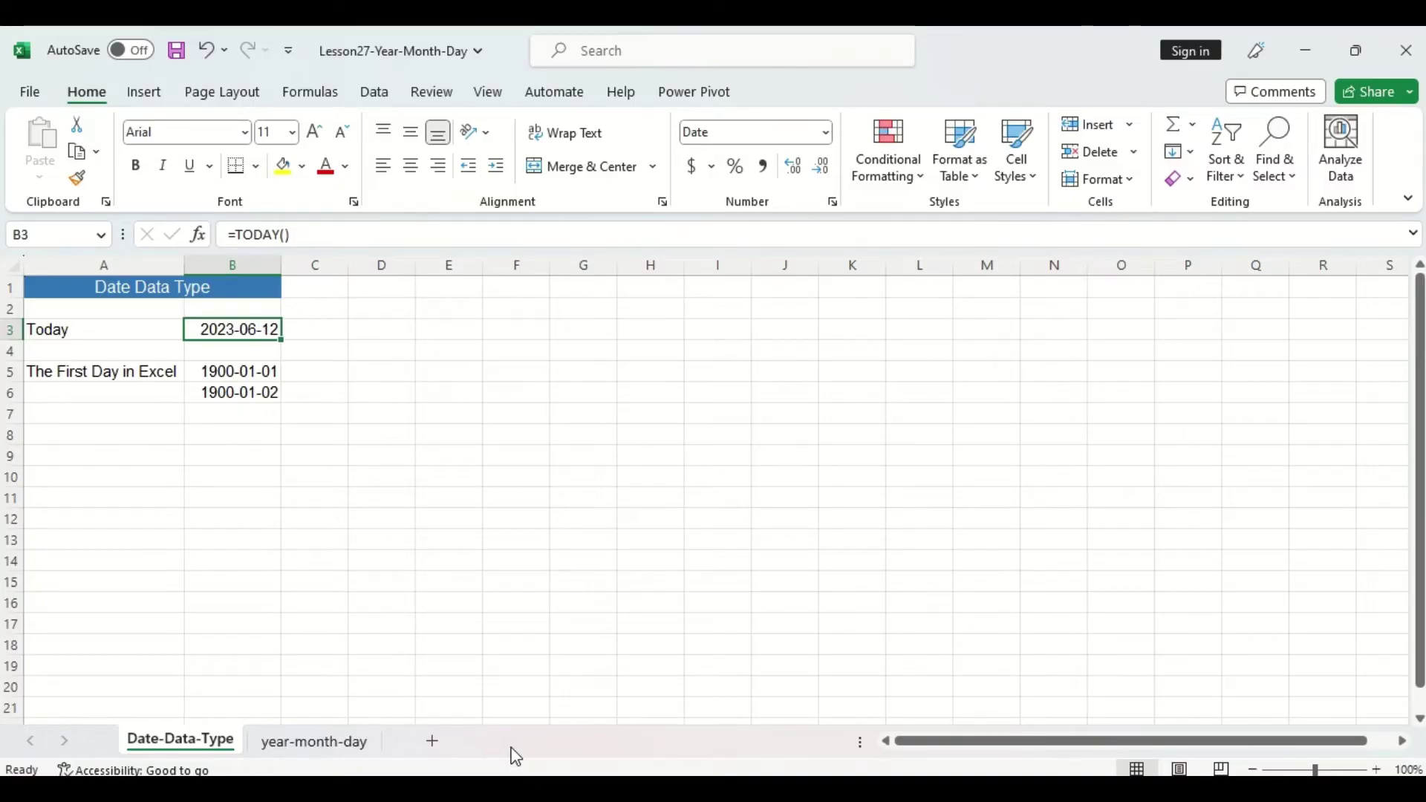
left_click(313, 740)
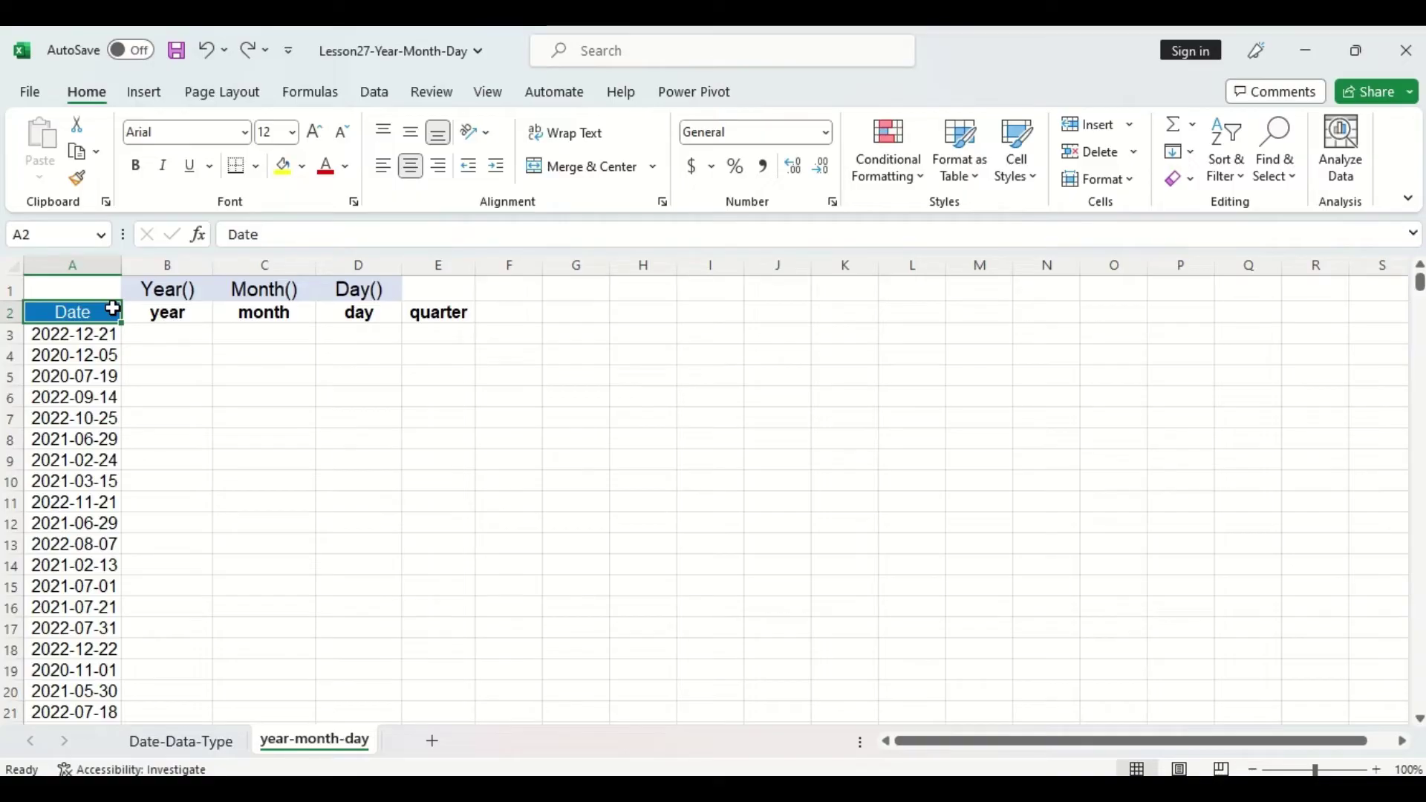
Step: Enter =YEAR(A3) in B3 and fill it down the year column
left_click(189, 333)
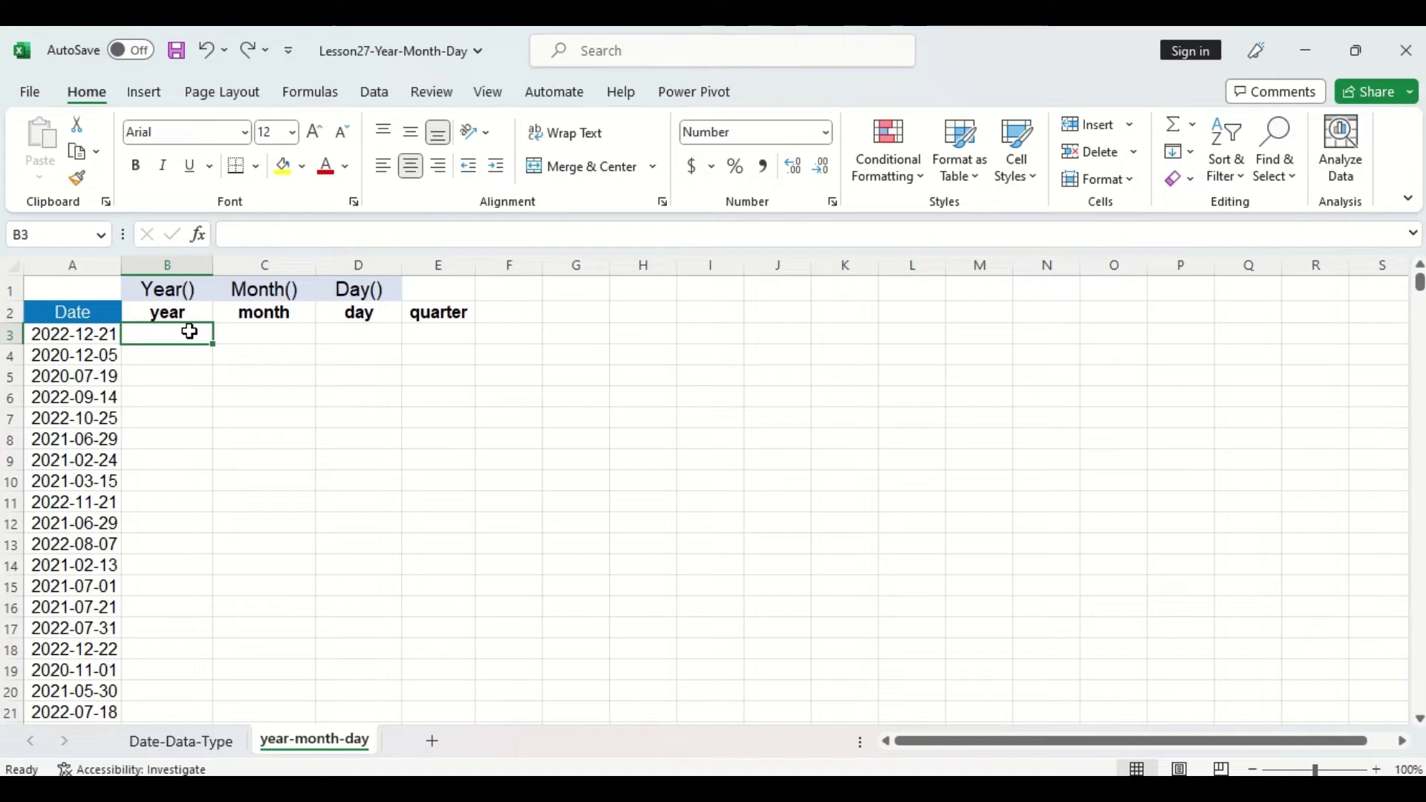
type("=year")
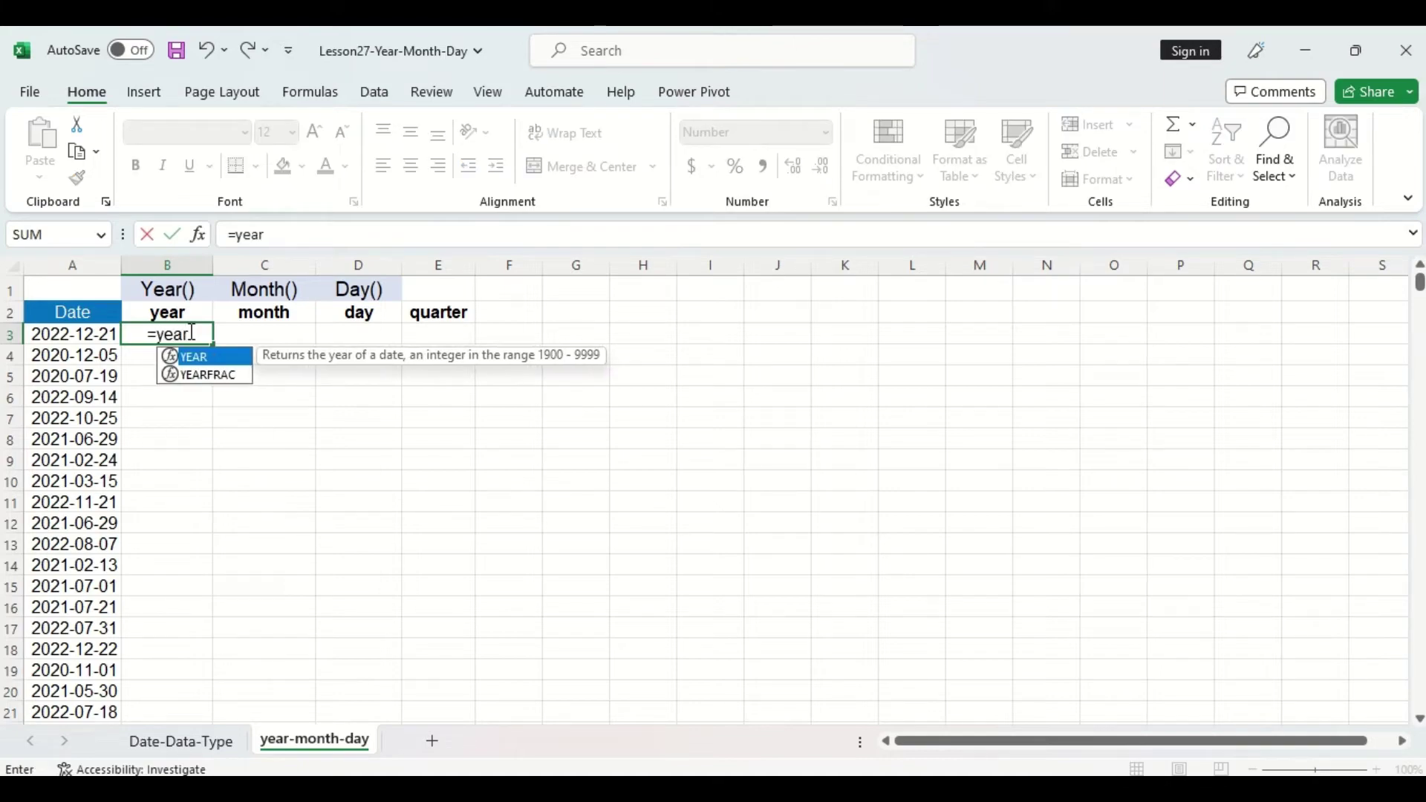
key("Tab")
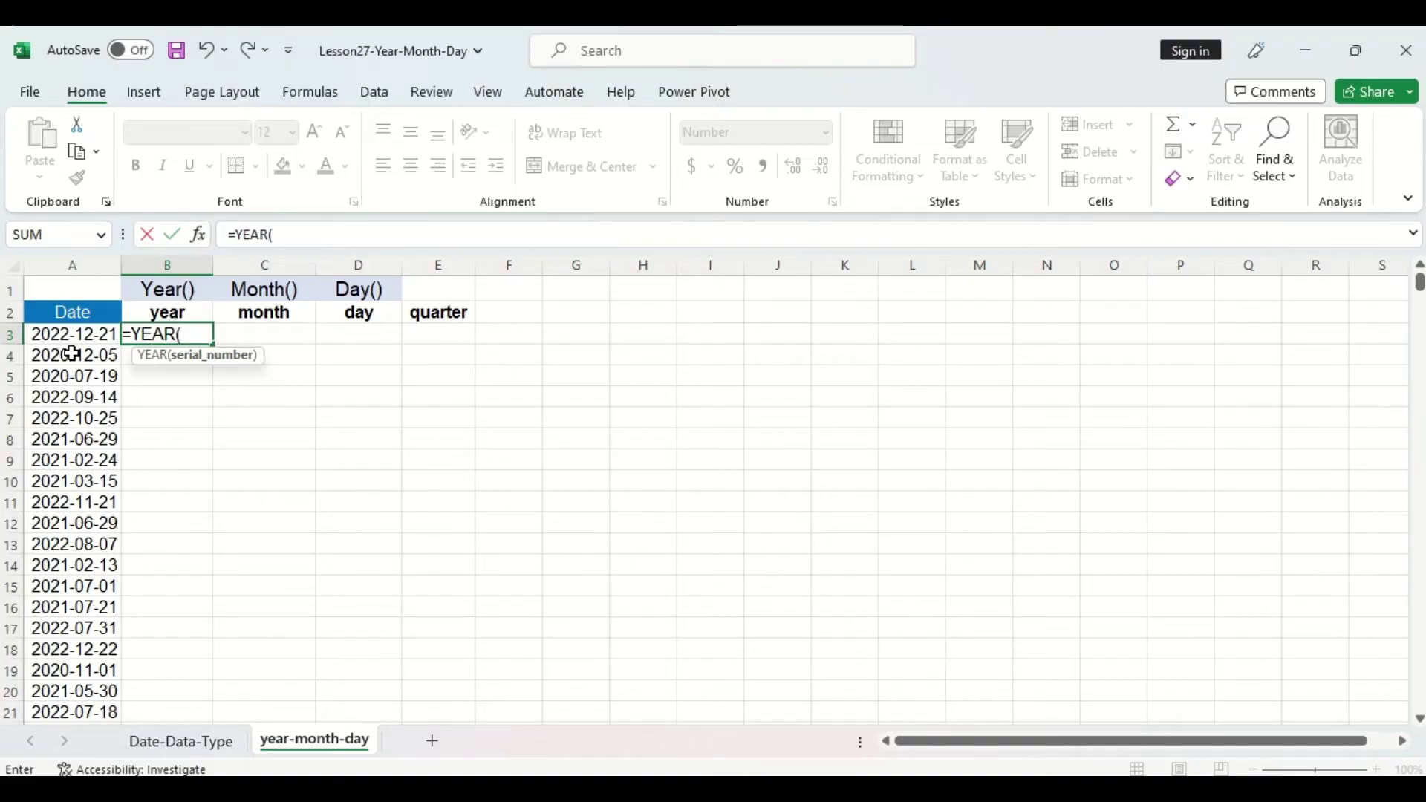
left_click(72, 340)
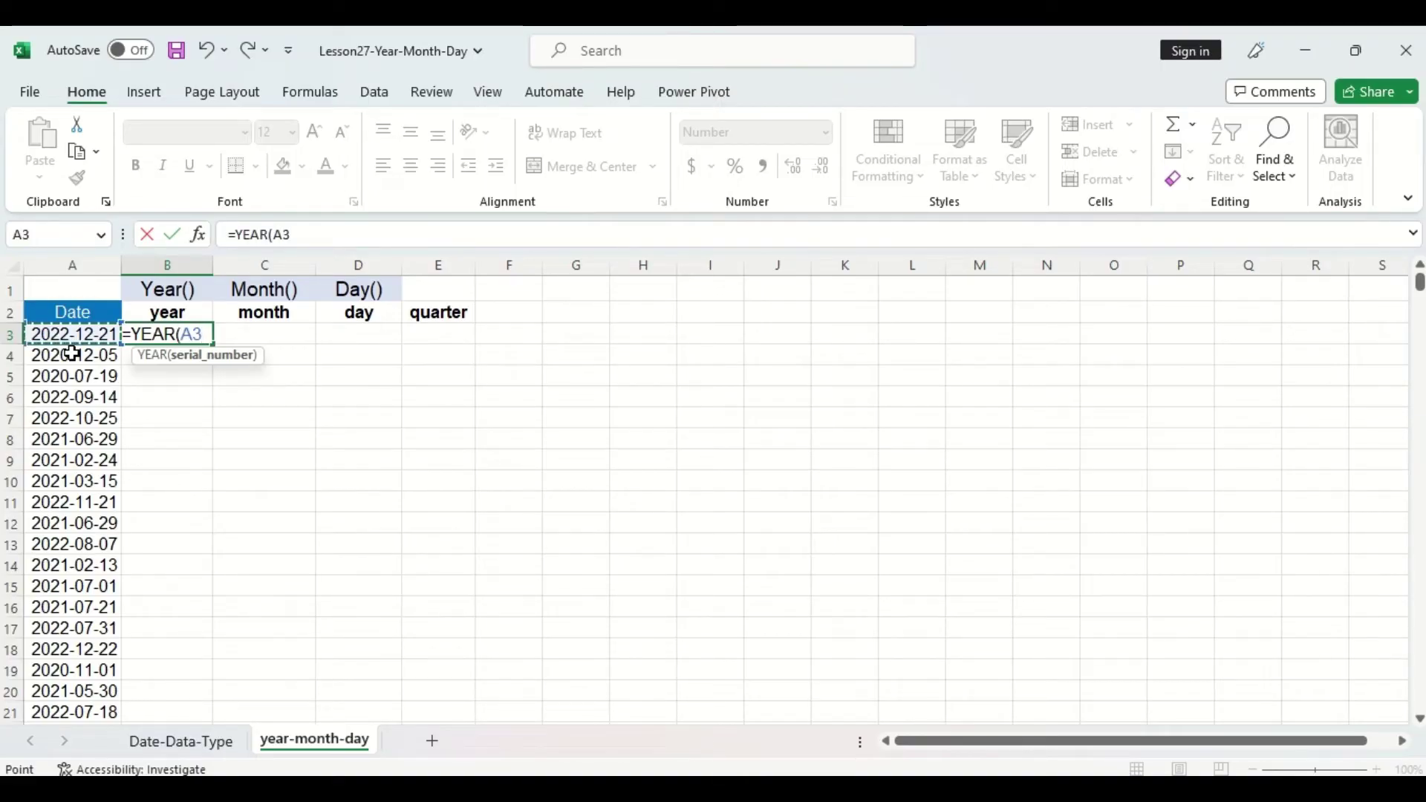
key("Return")
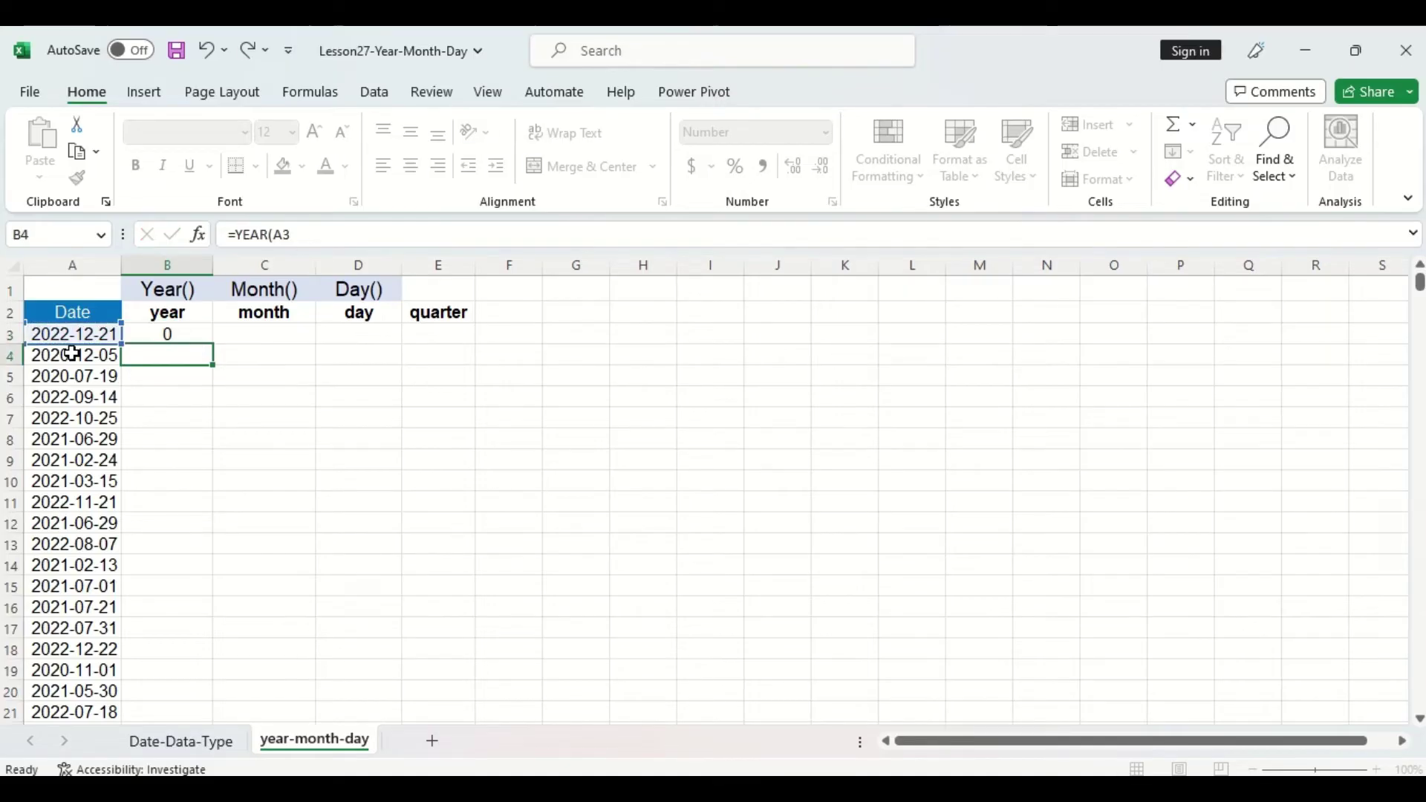
left_click(201, 335)
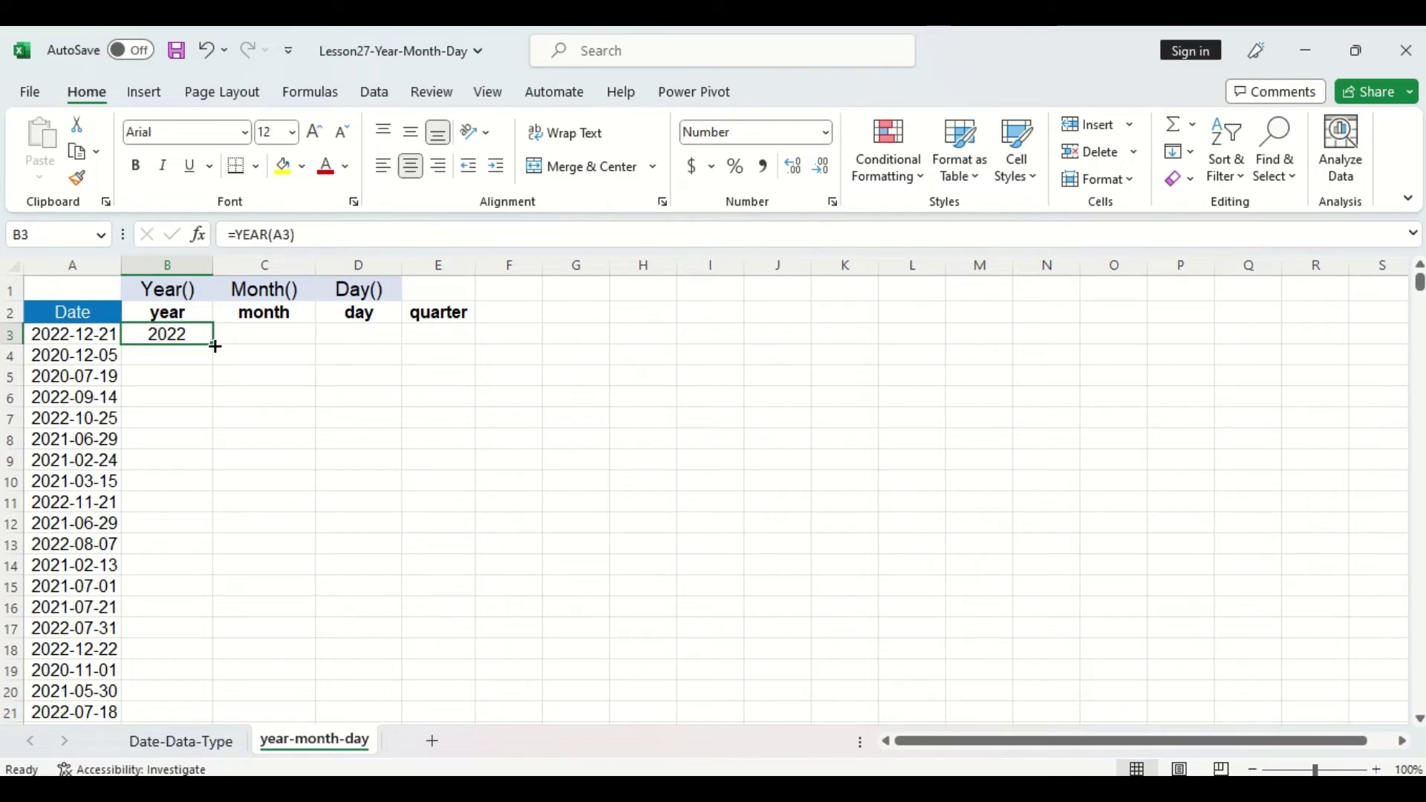
double_click(209, 344)
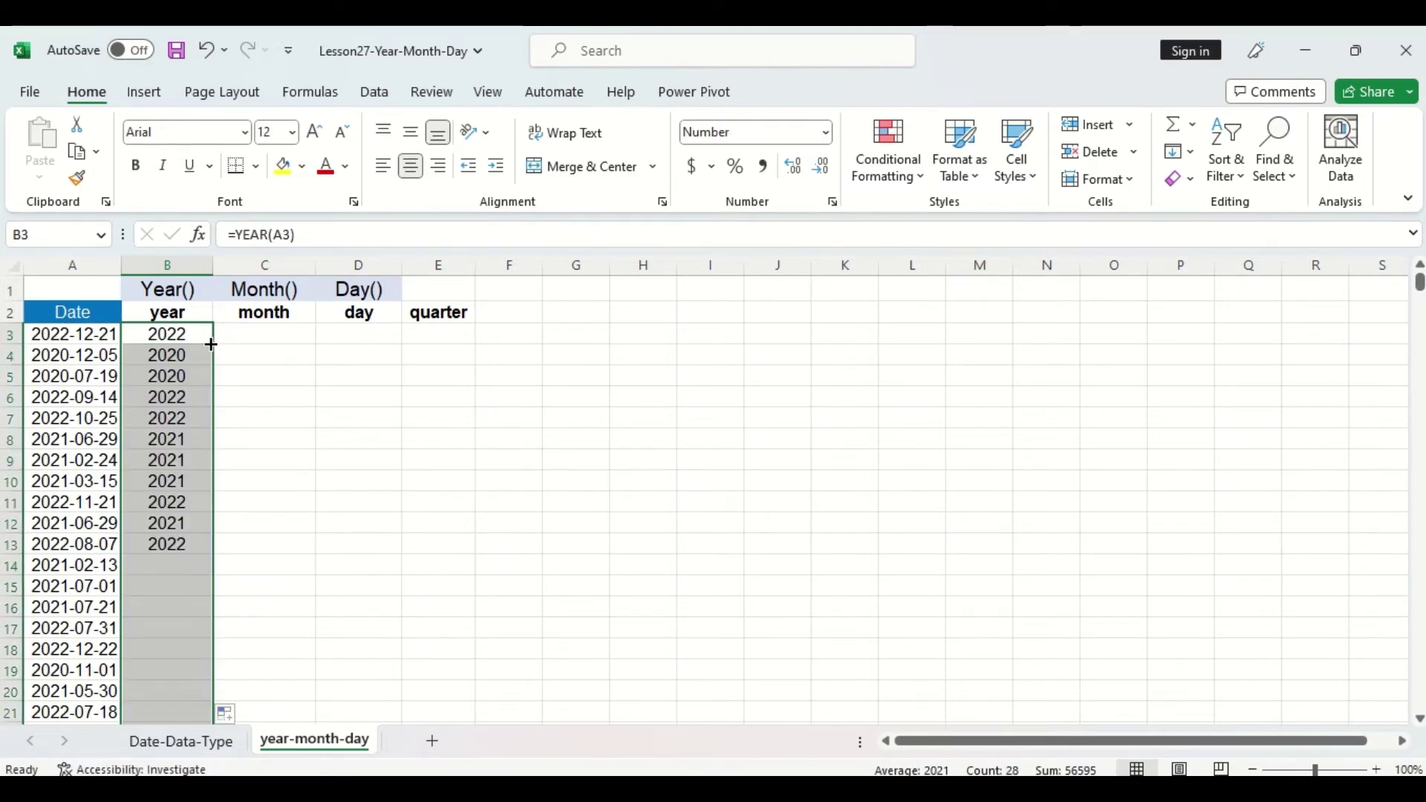
left_click(251, 336)
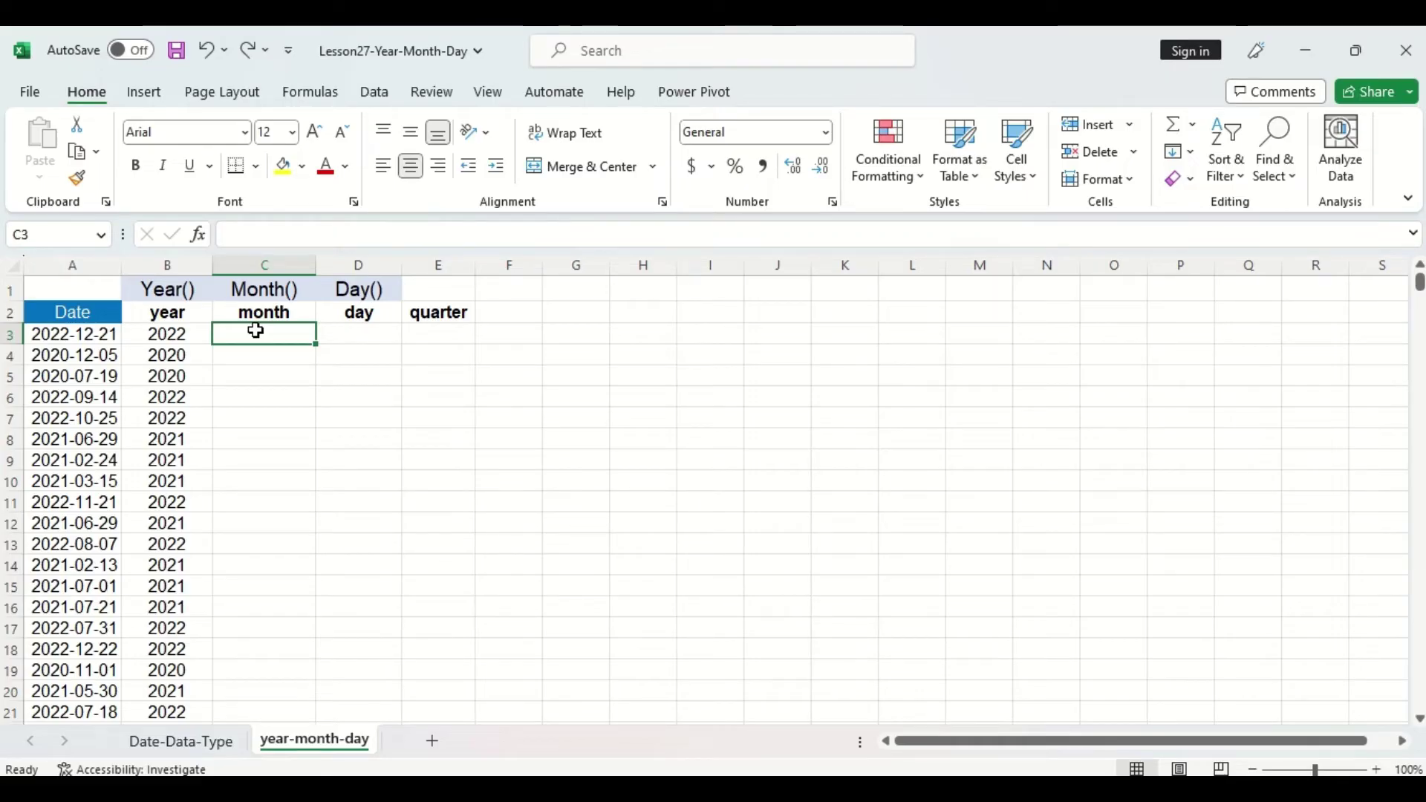
type("=month")
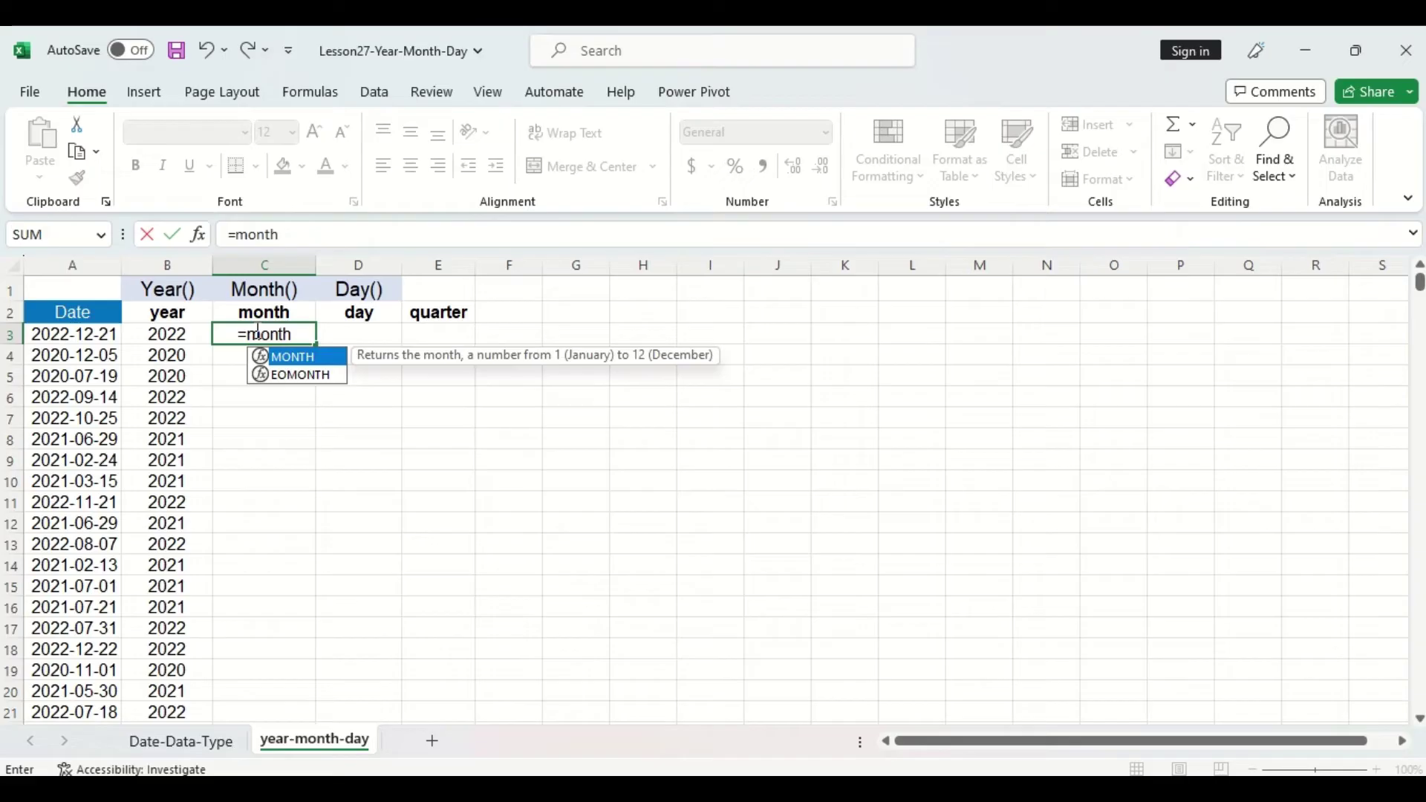
type("(")
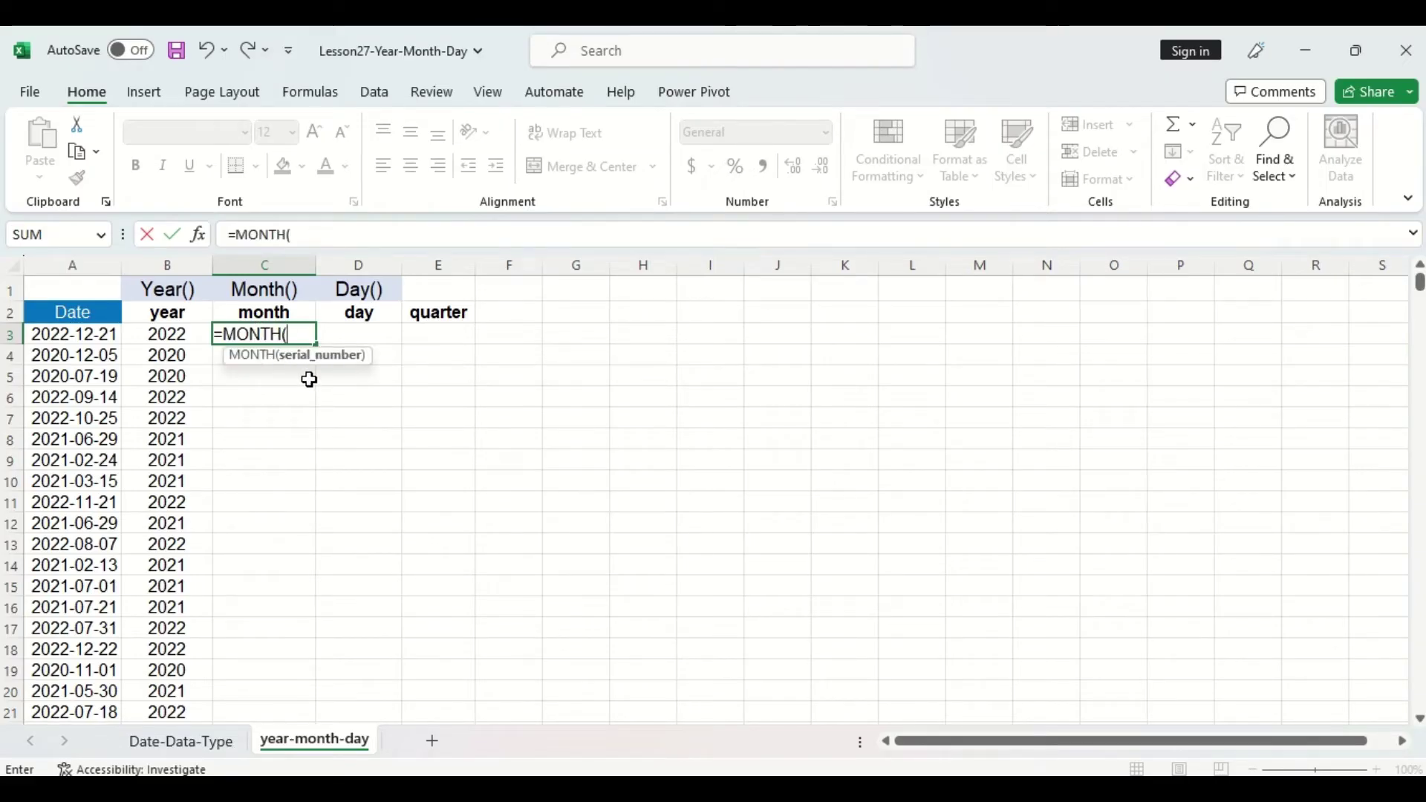
Step: Enter =MONTH(A3) in C3 and fill it down the month column
key("Left")
key("Left")
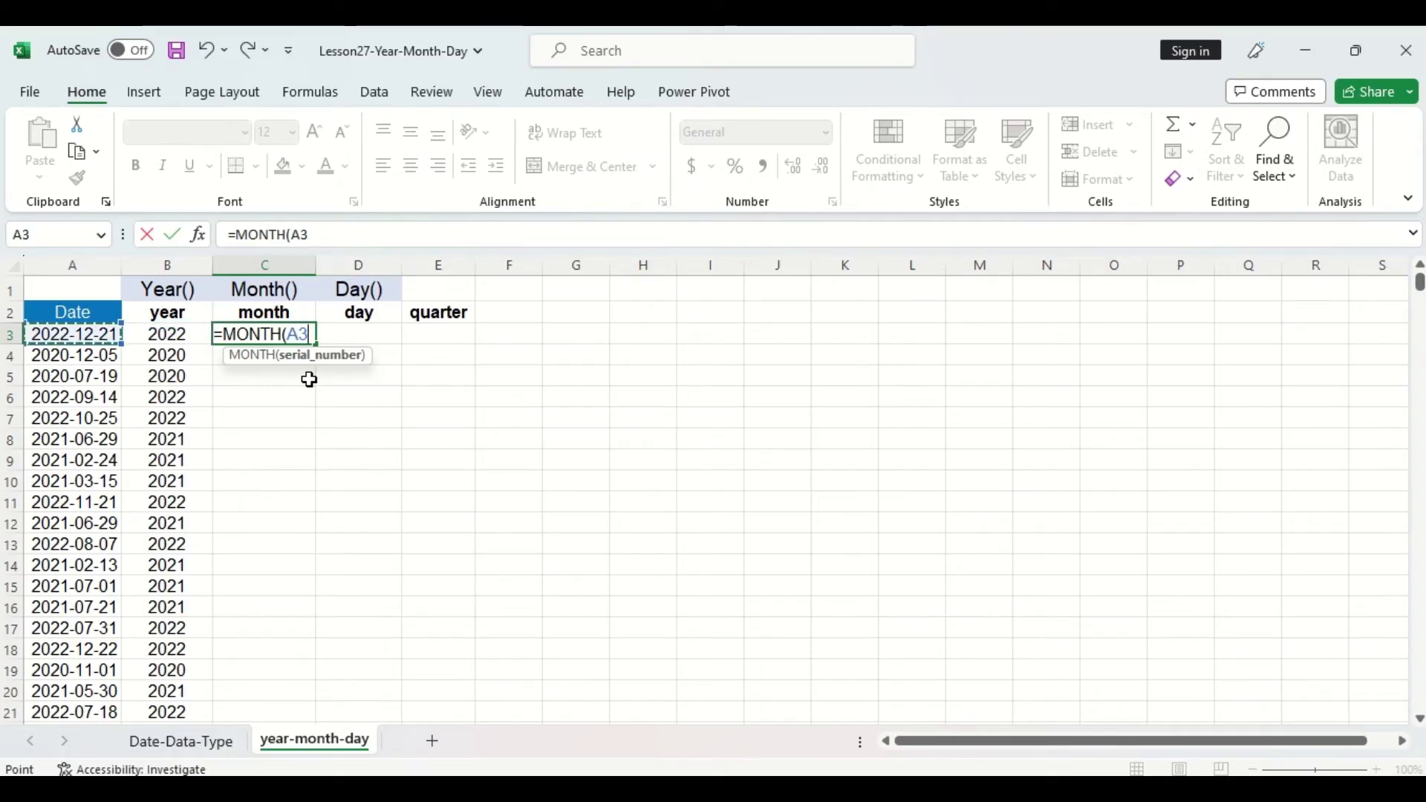
key("Return")
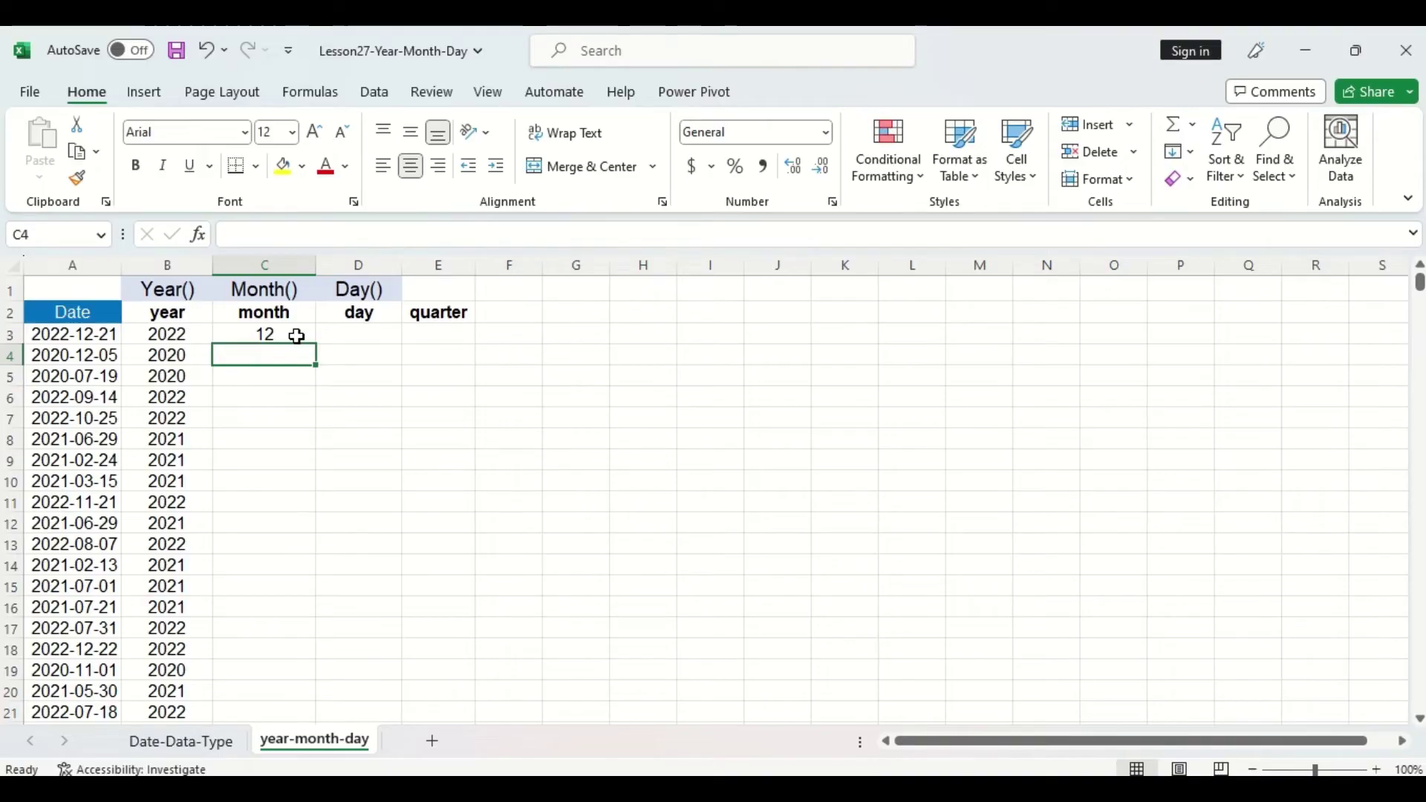
left_click(297, 335)
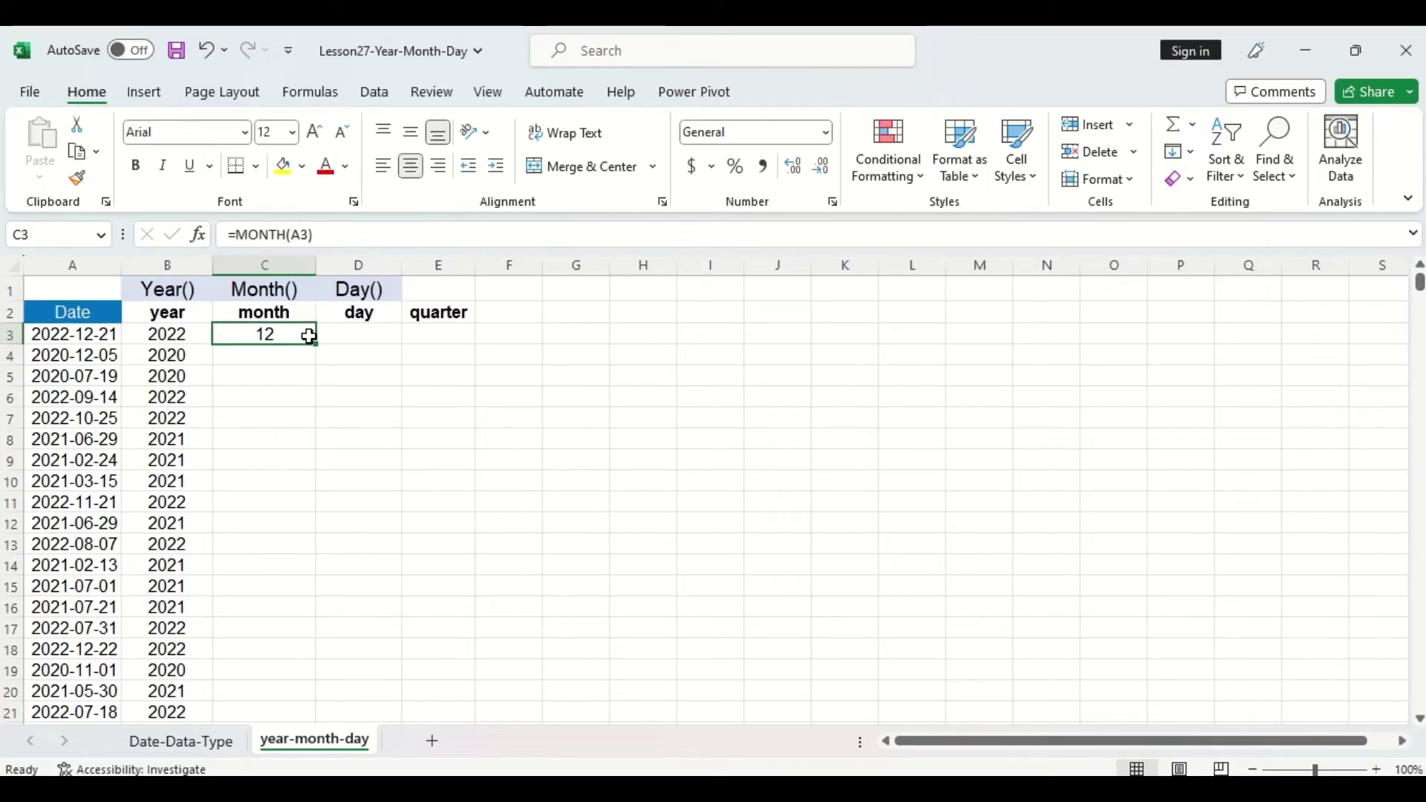
double_click(318, 344)
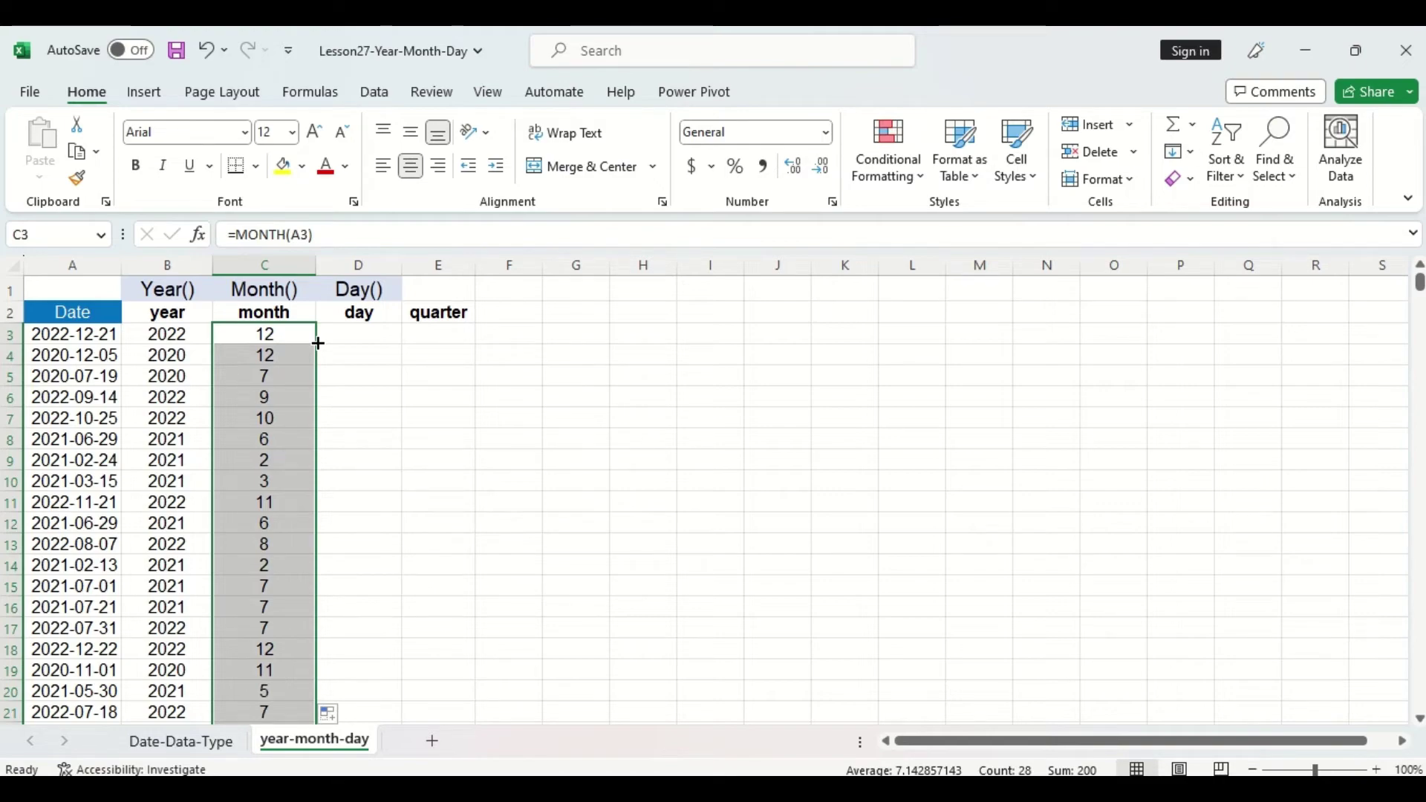
Step: Enter =DAY(A3) in D3 and fill it down the day column
left_click(387, 334)
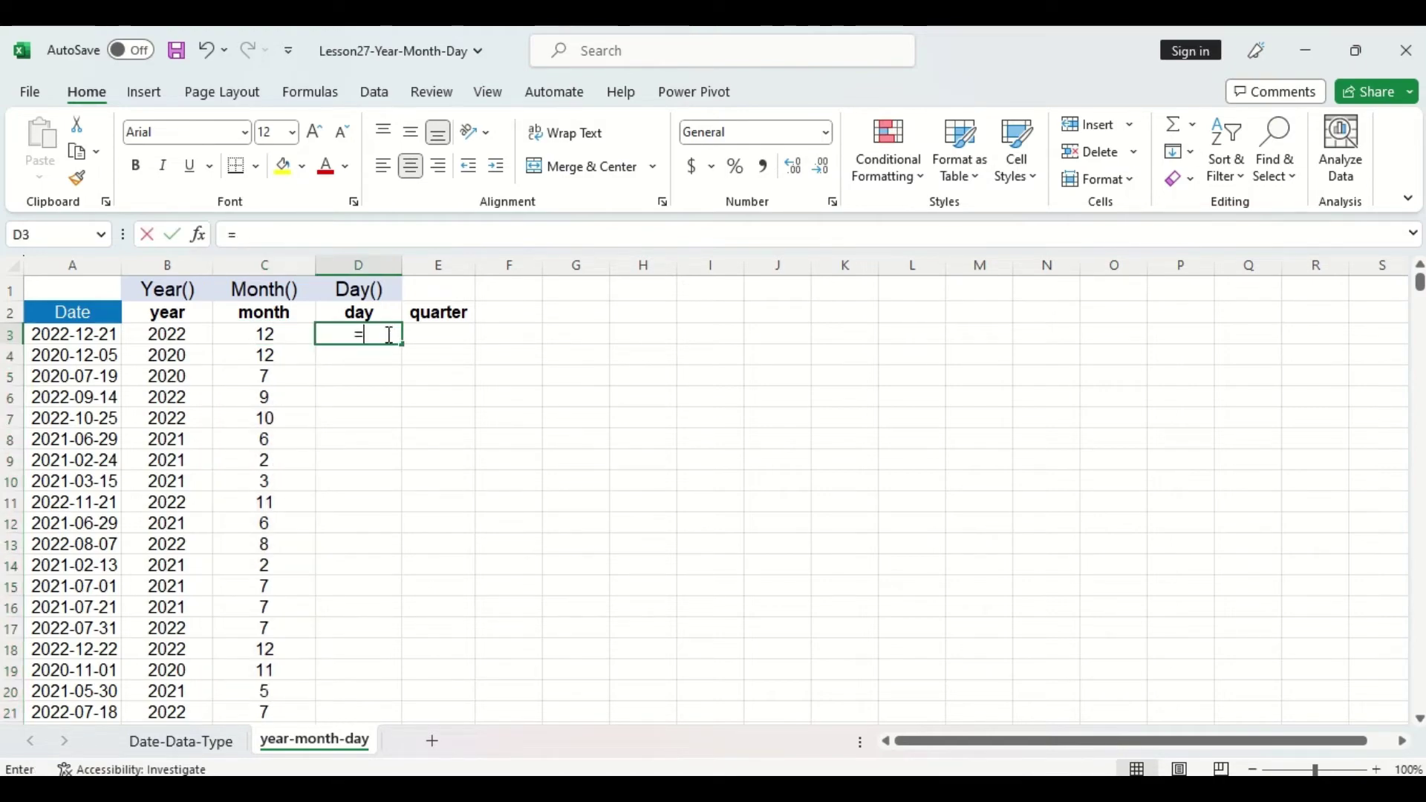
type("=day")
key("Tab")
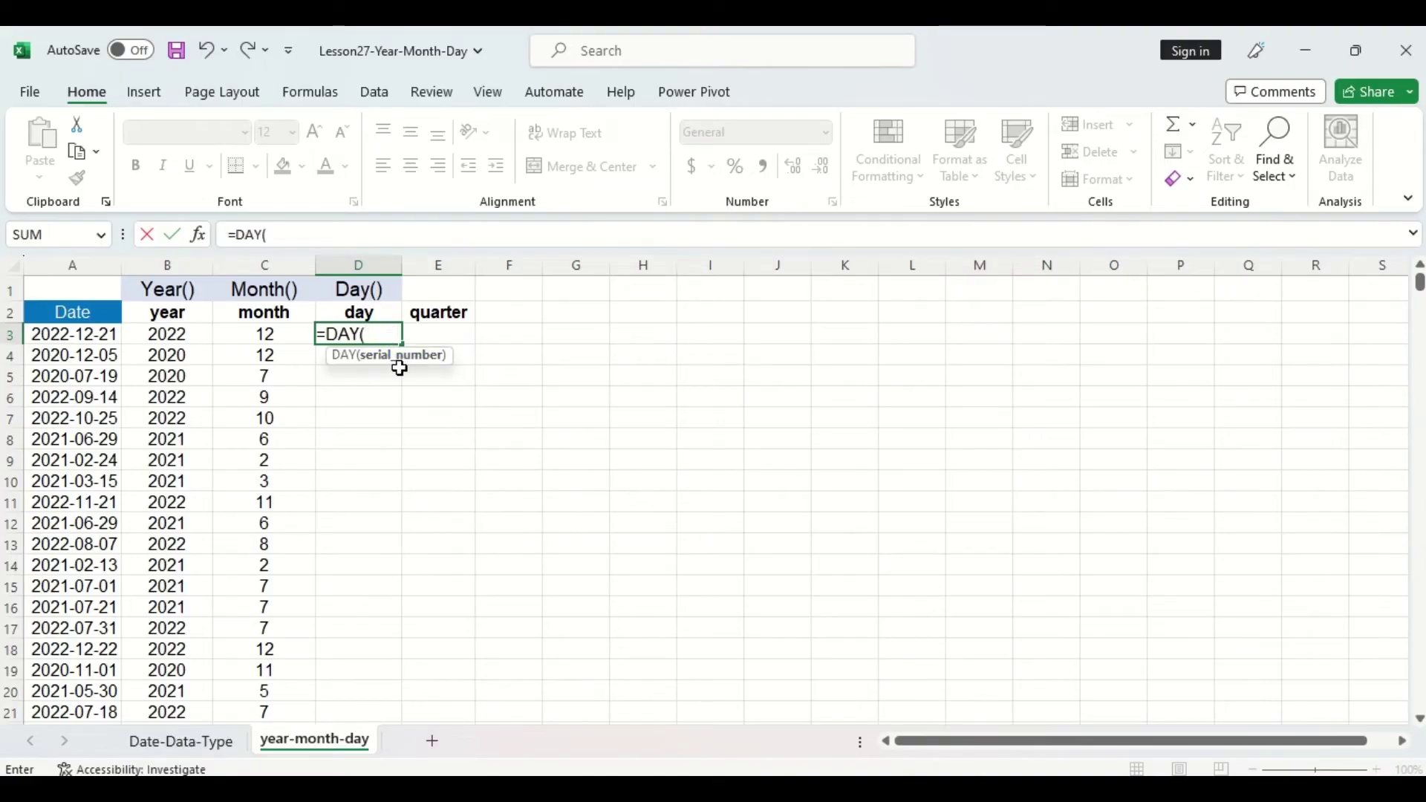
key("Left")
key("Left")
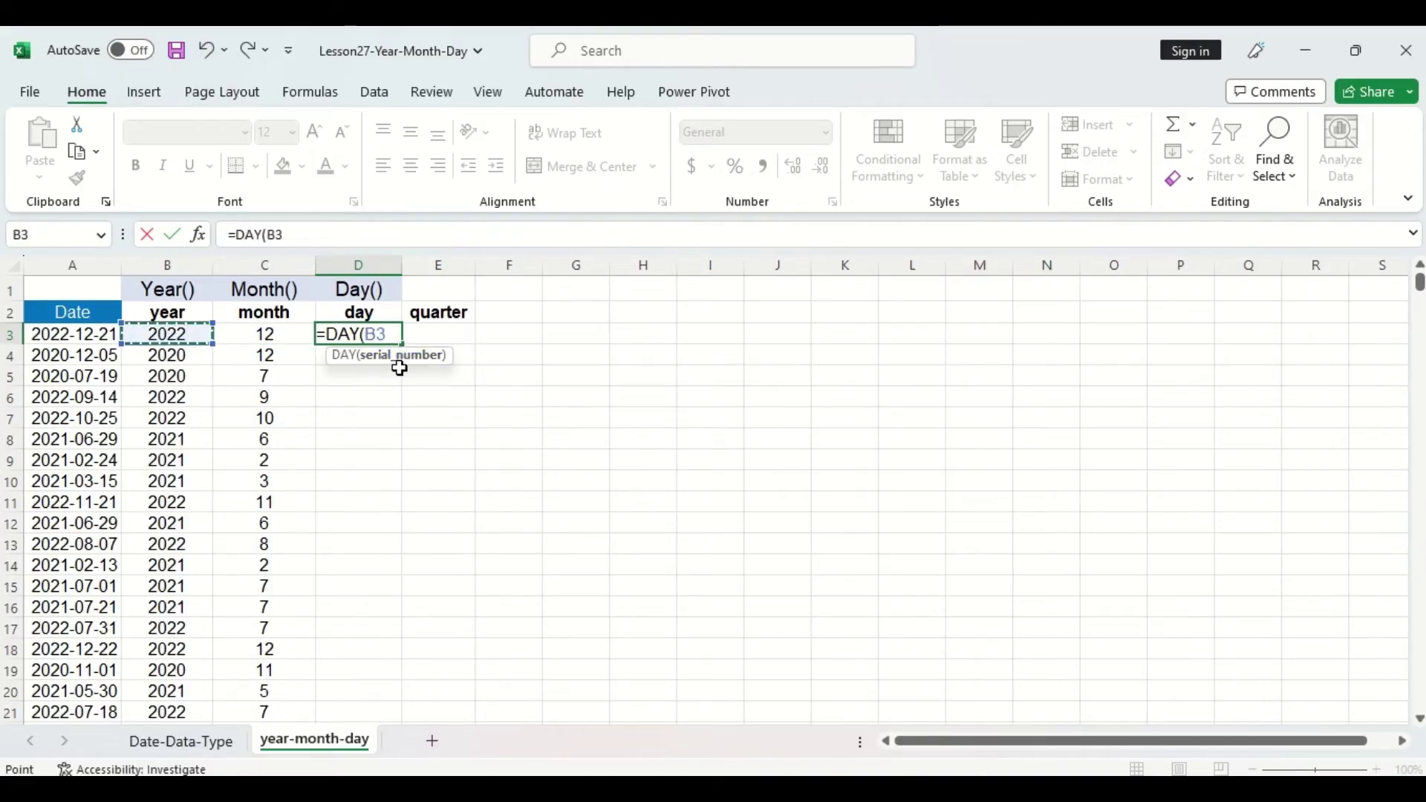
key("Left")
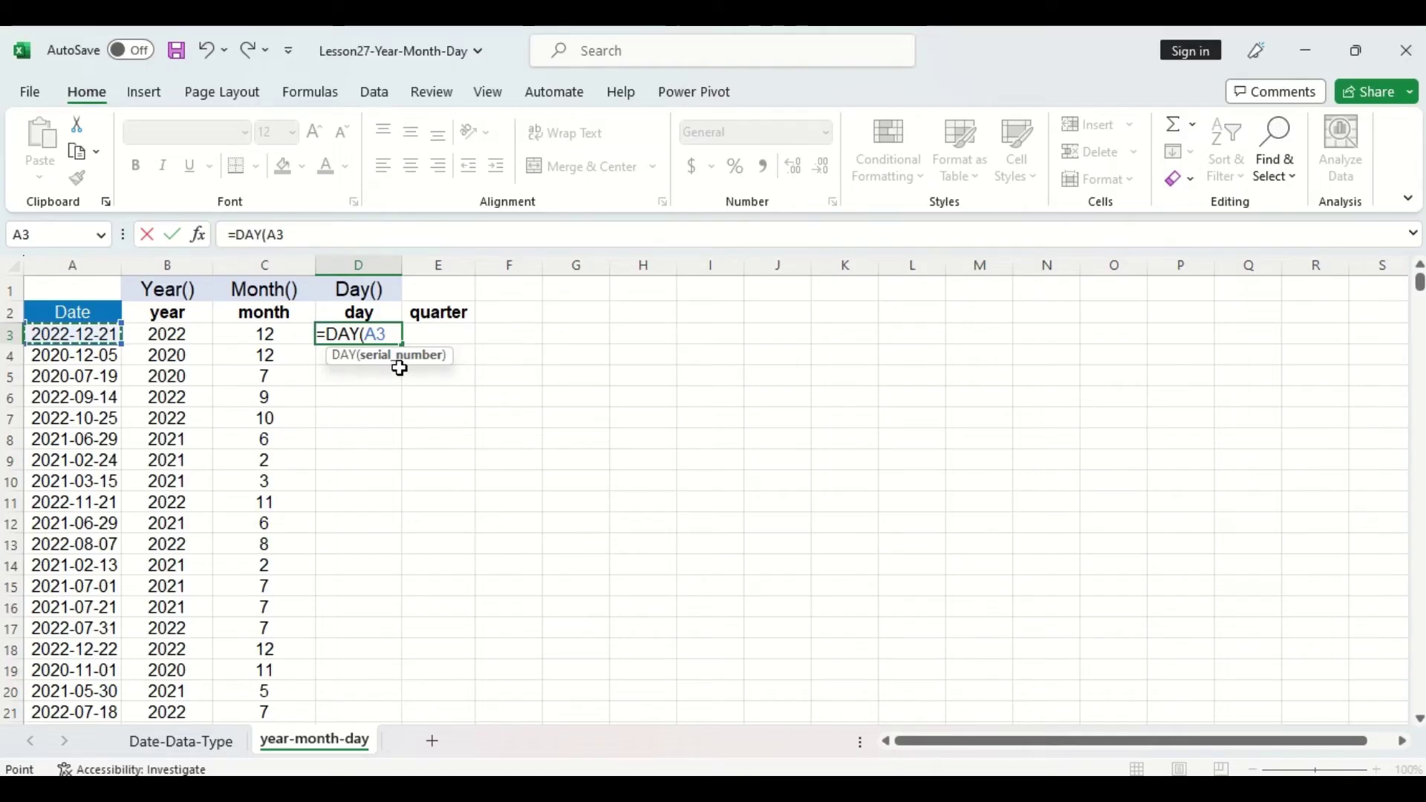
key("Return")
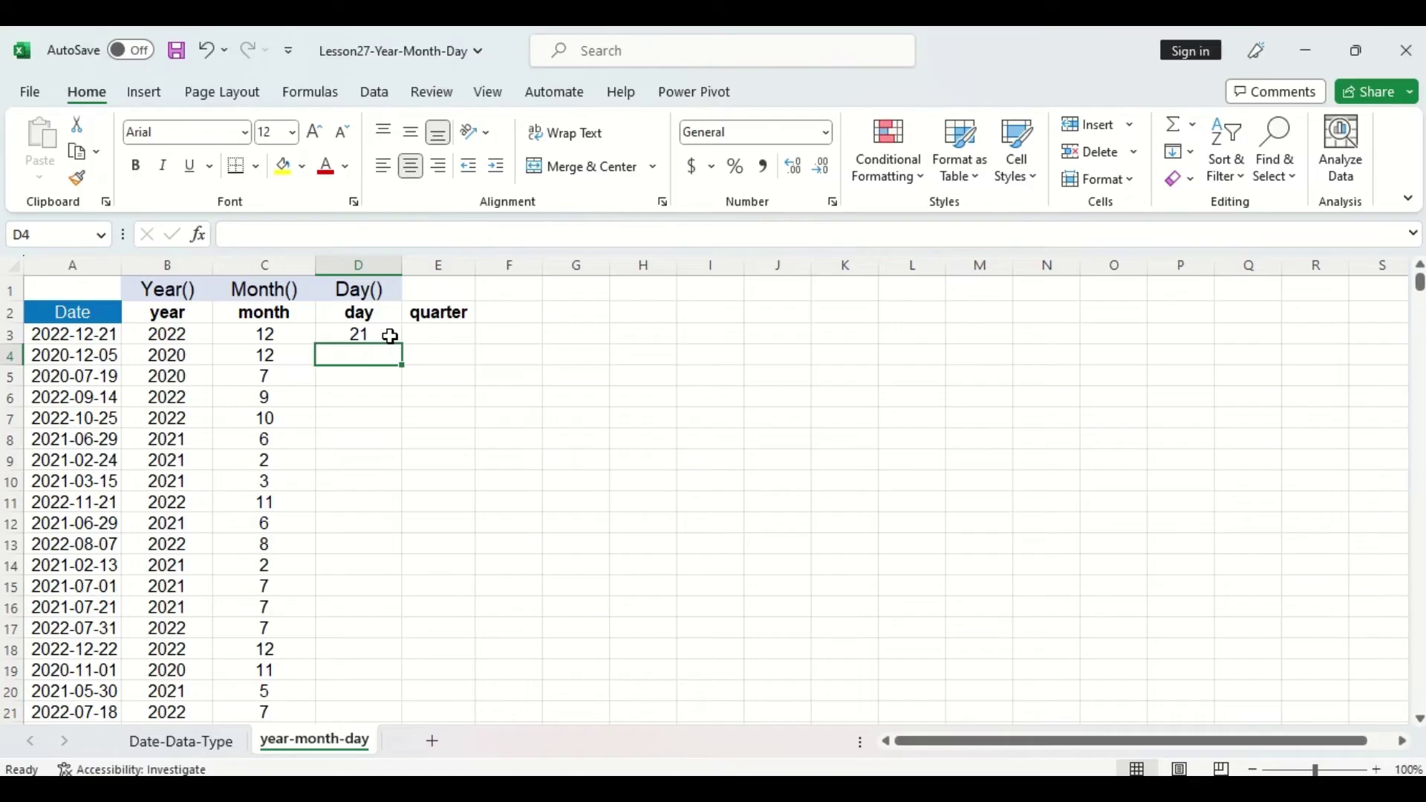
left_click(389, 336)
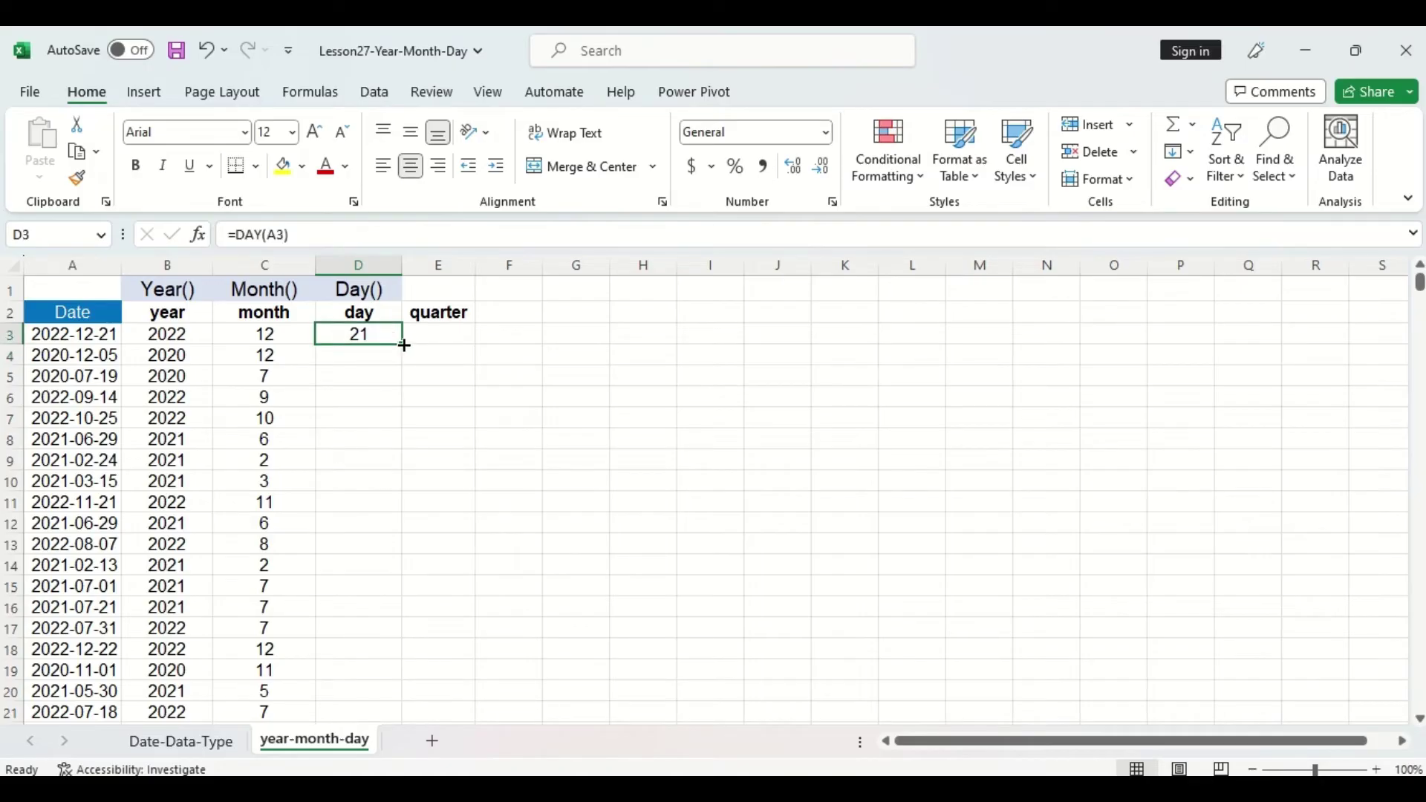
double_click(403, 344)
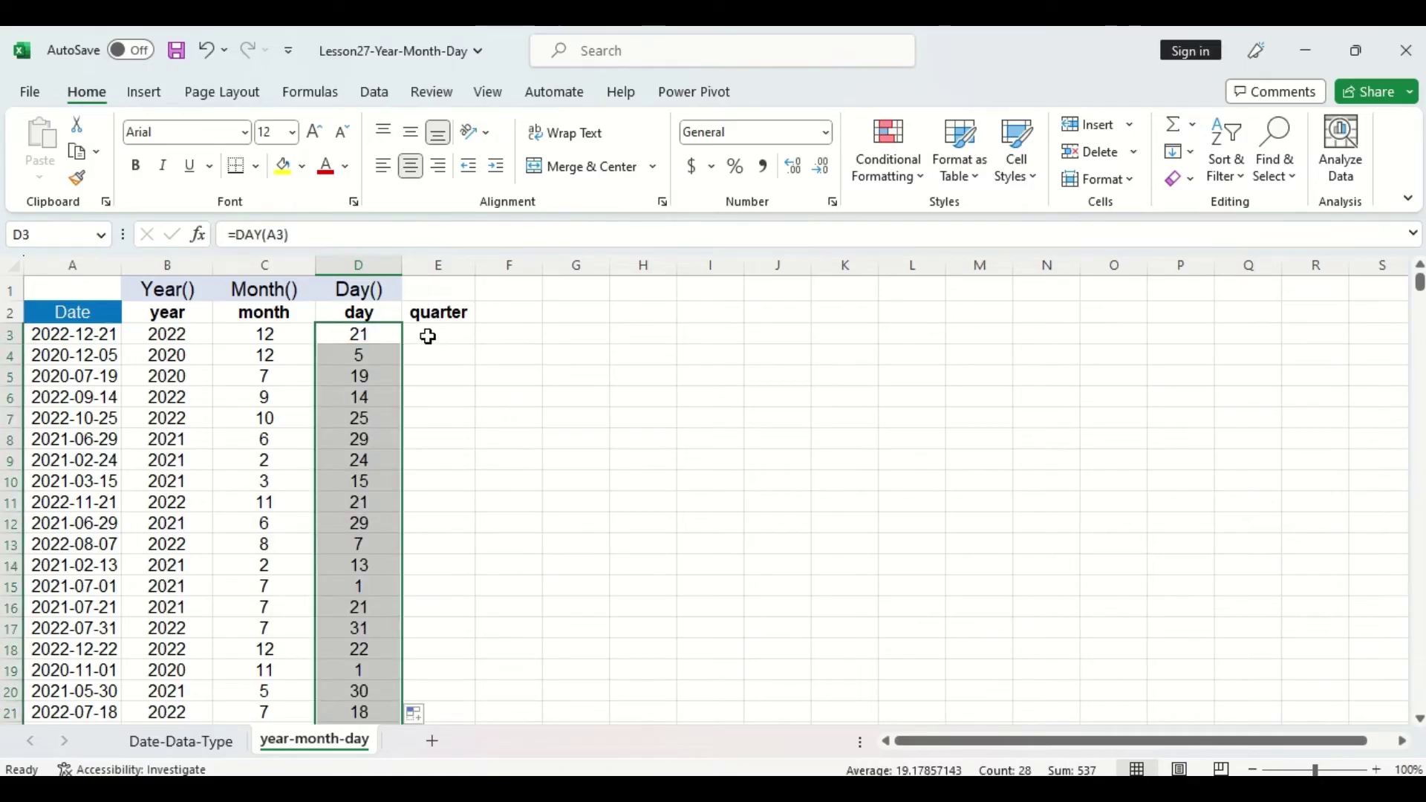
left_click(424, 338)
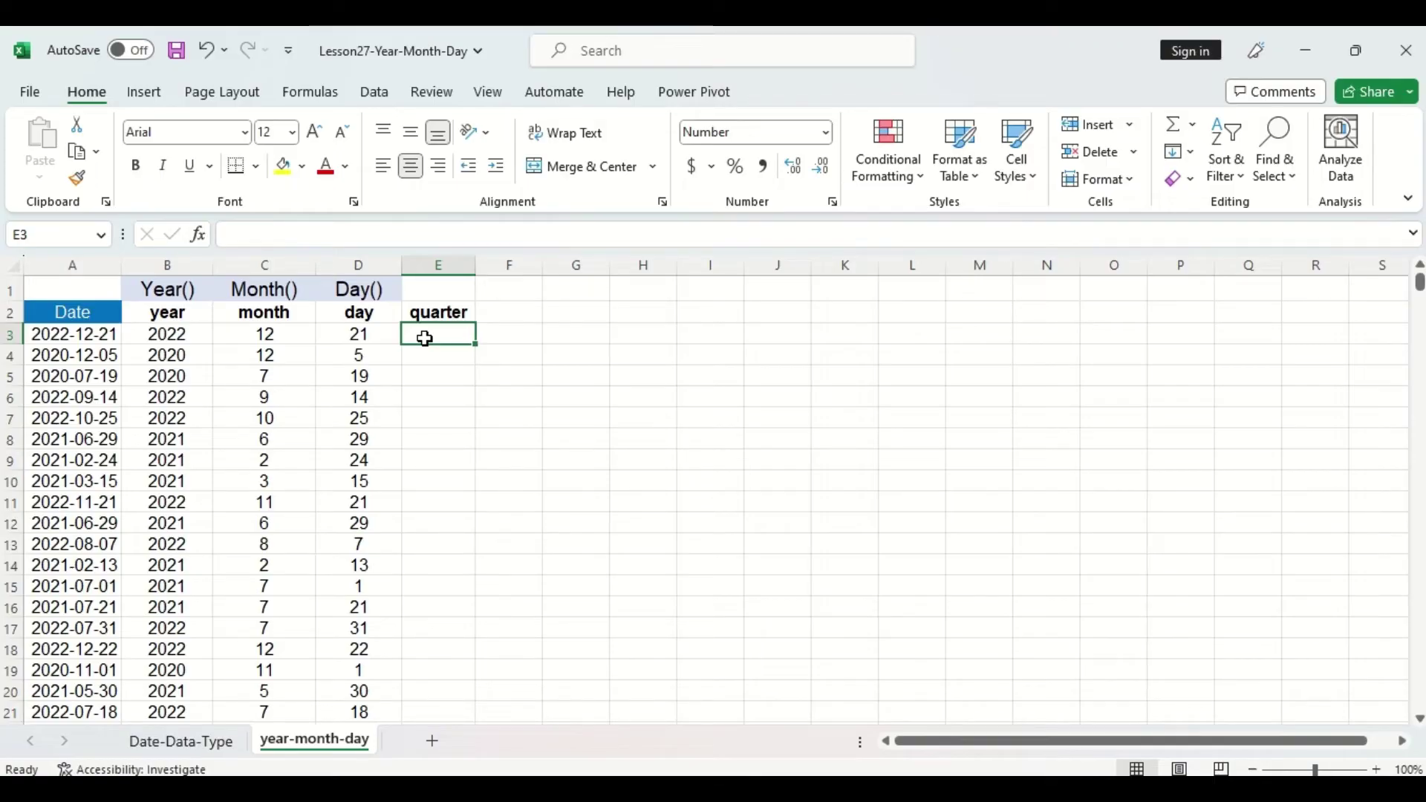
type("=r")
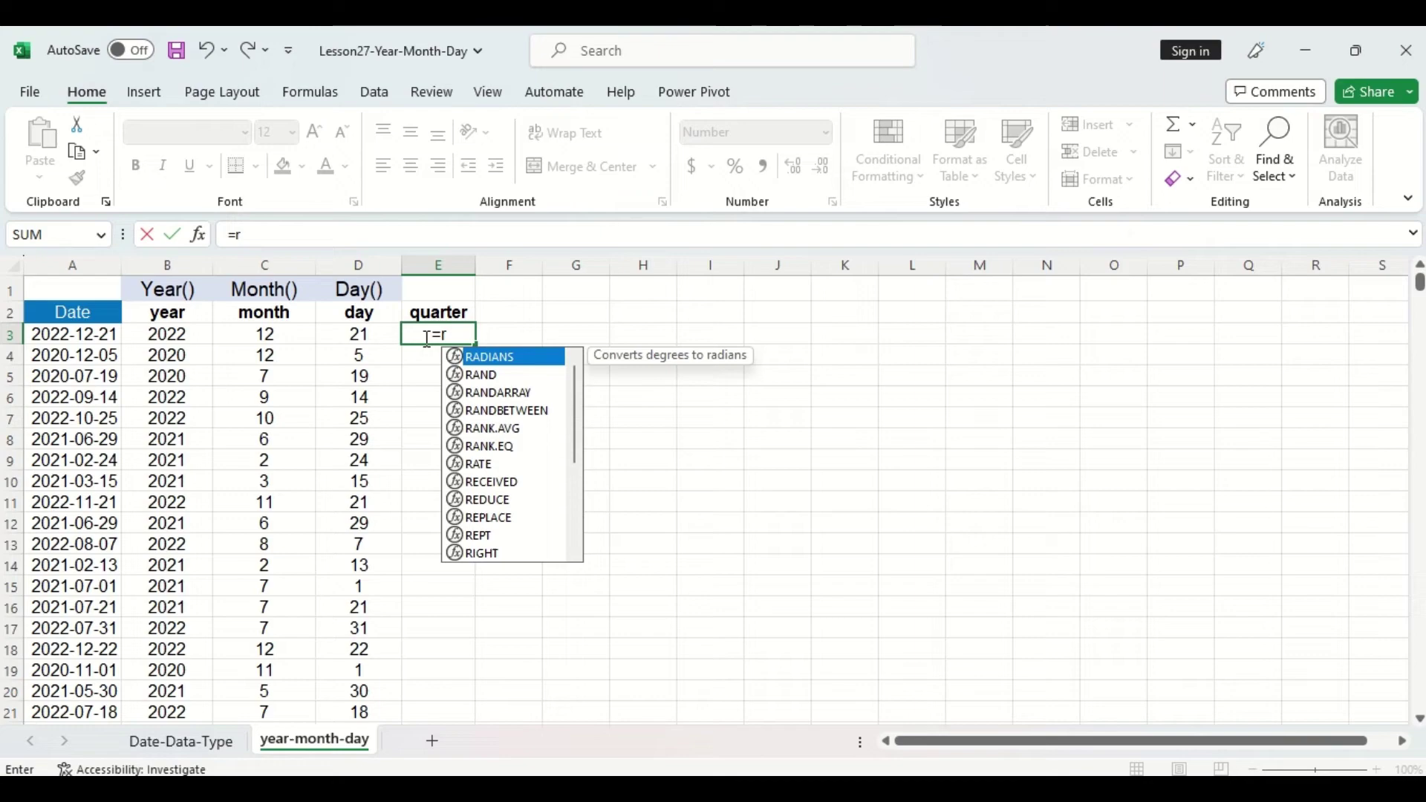
type("oundup")
Step: Enter =ROUNDUP(C3/3,0) in E3, giving quarter 4
key("Tab")
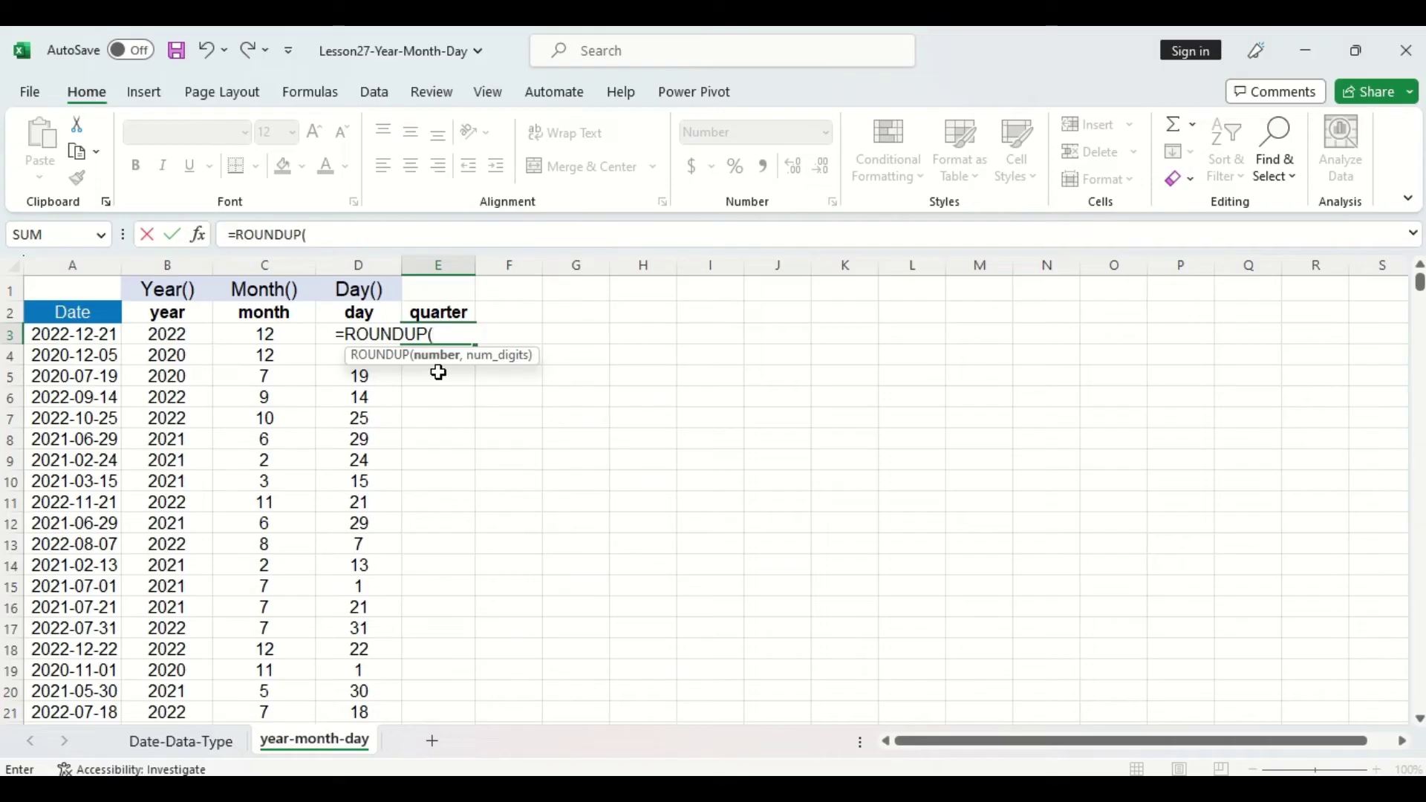
left_click(298, 331)
type("C3")
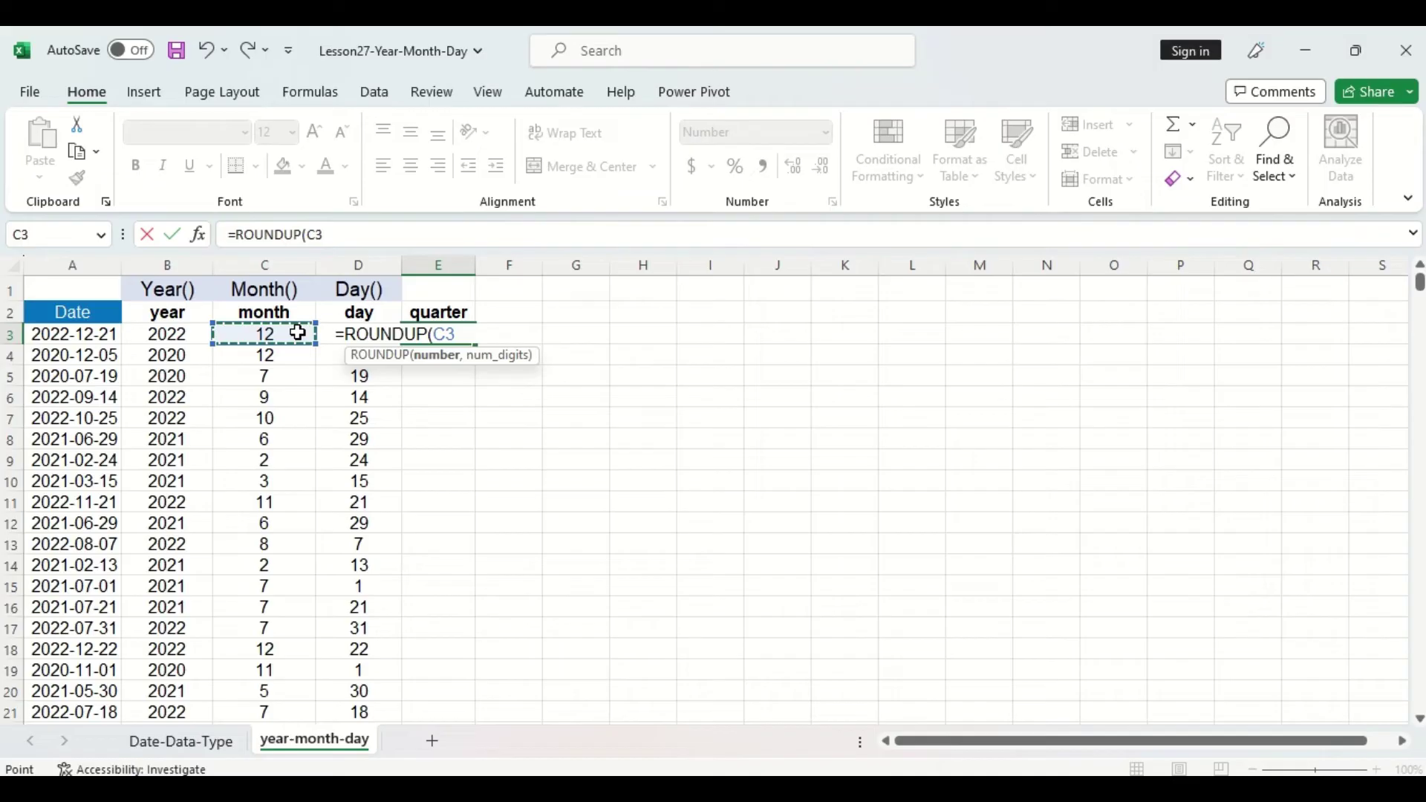
type("/3")
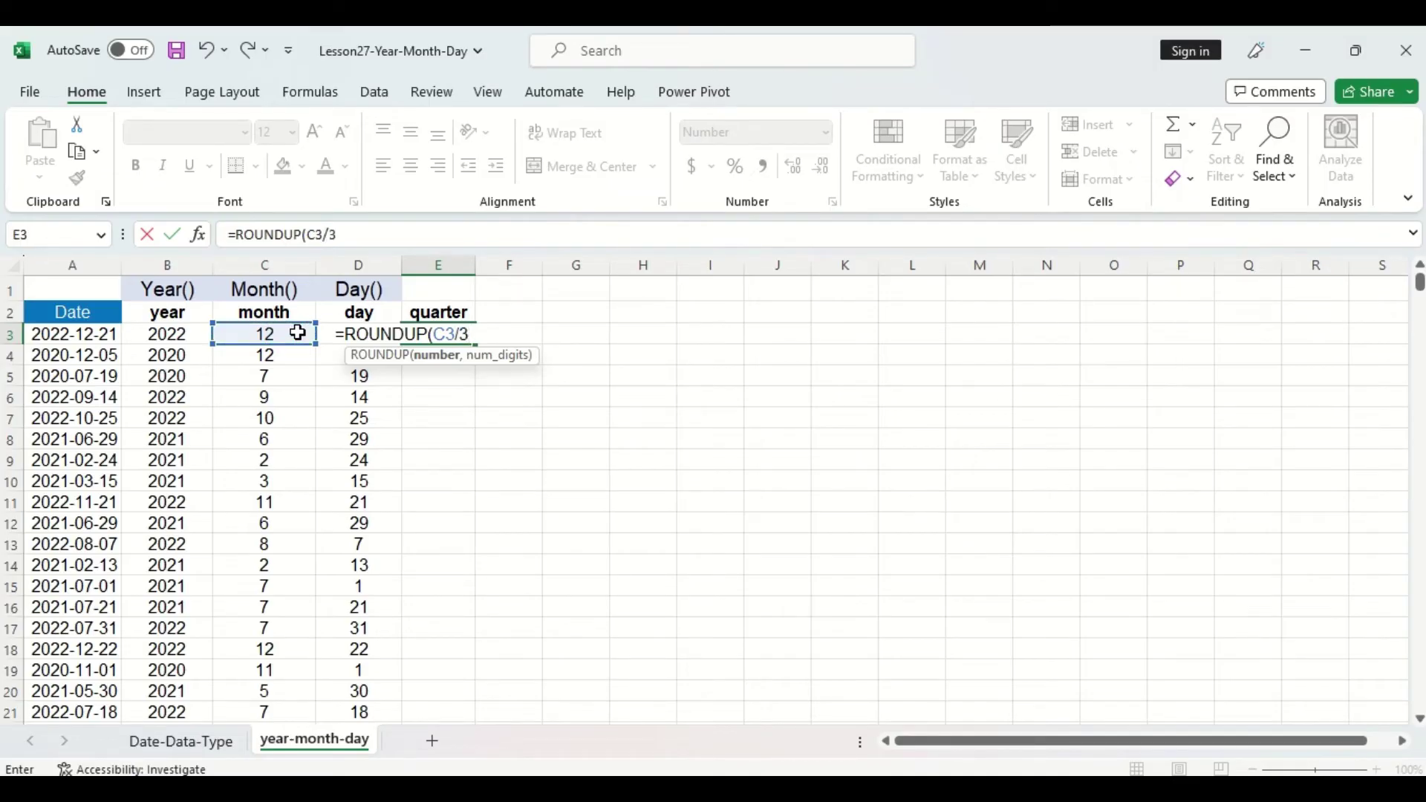
type(",")
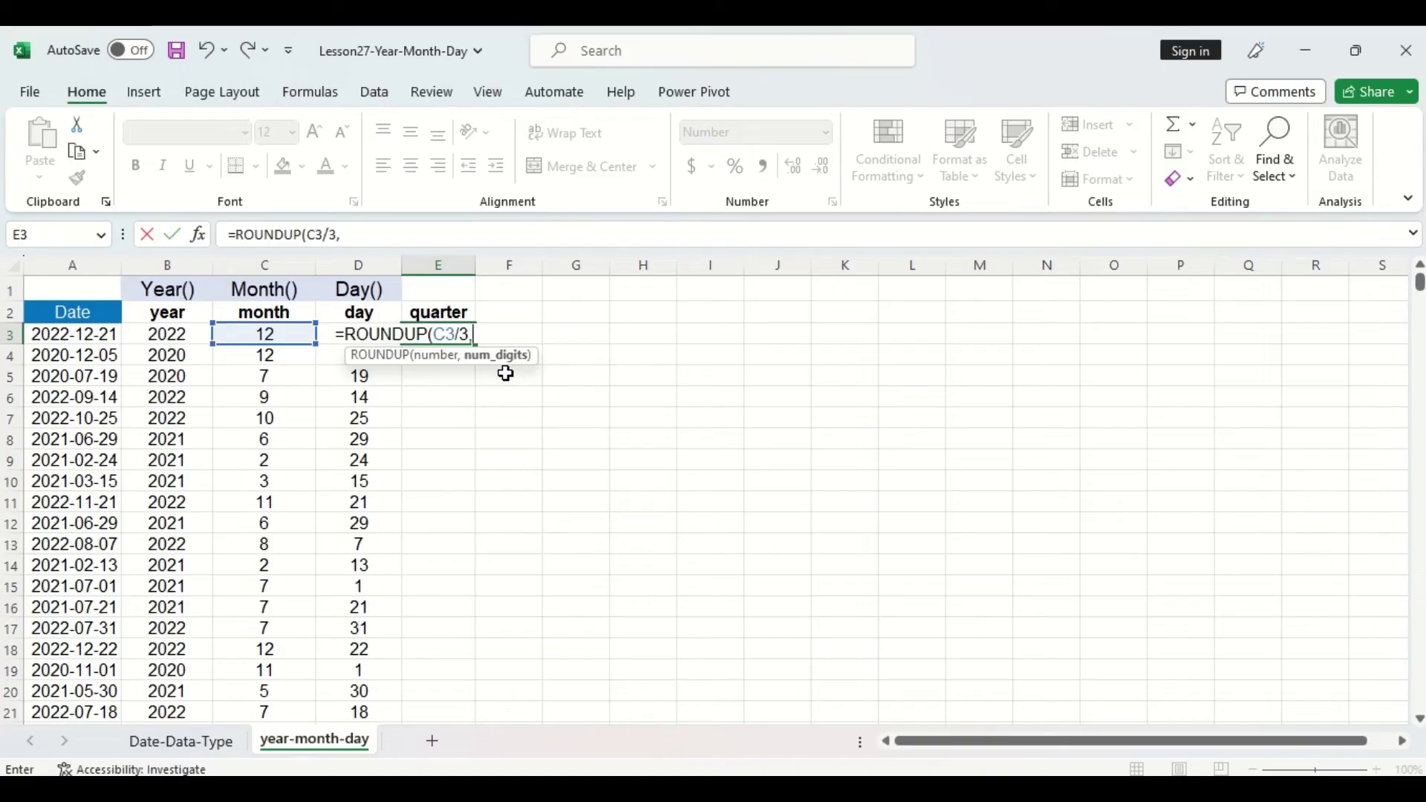
type("0")
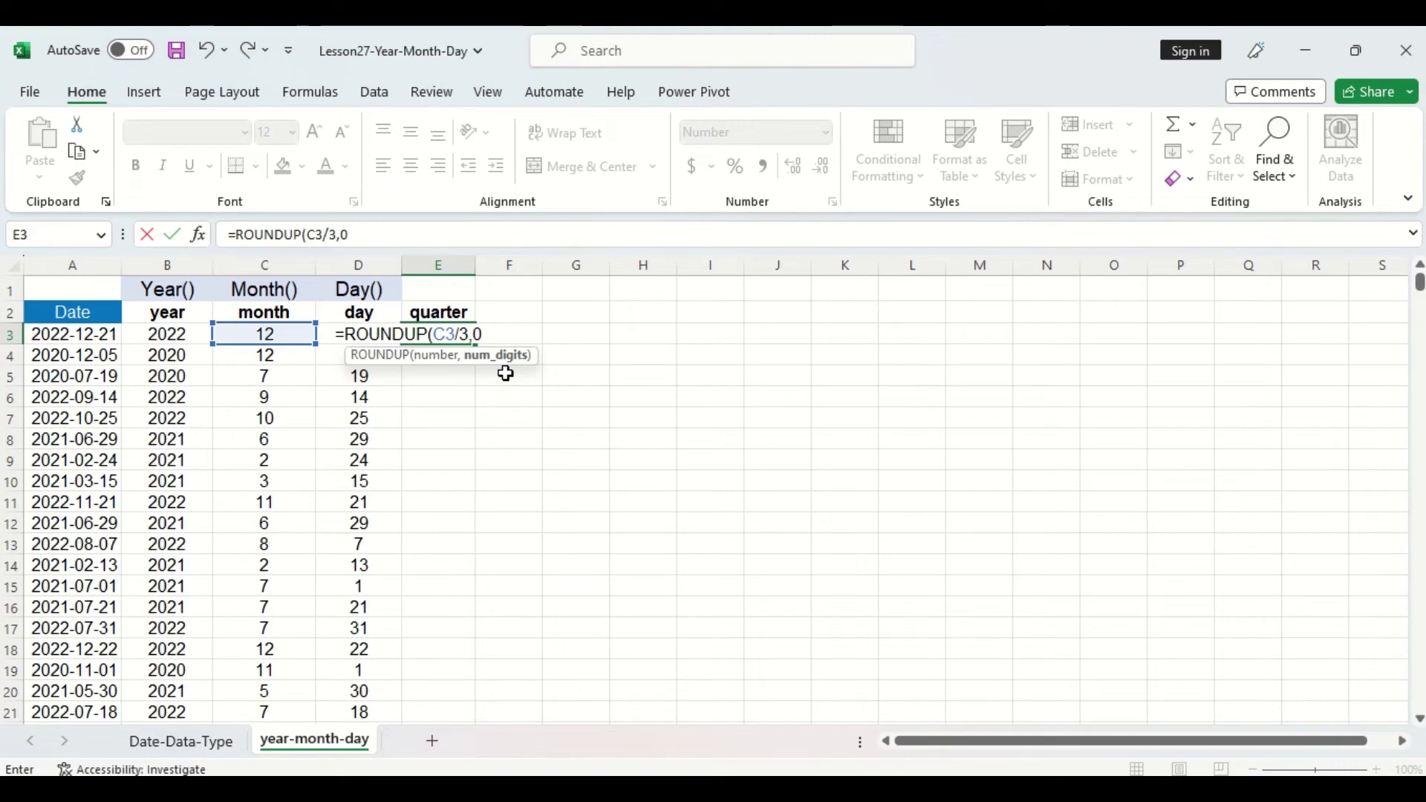
type(")")
key("Return")
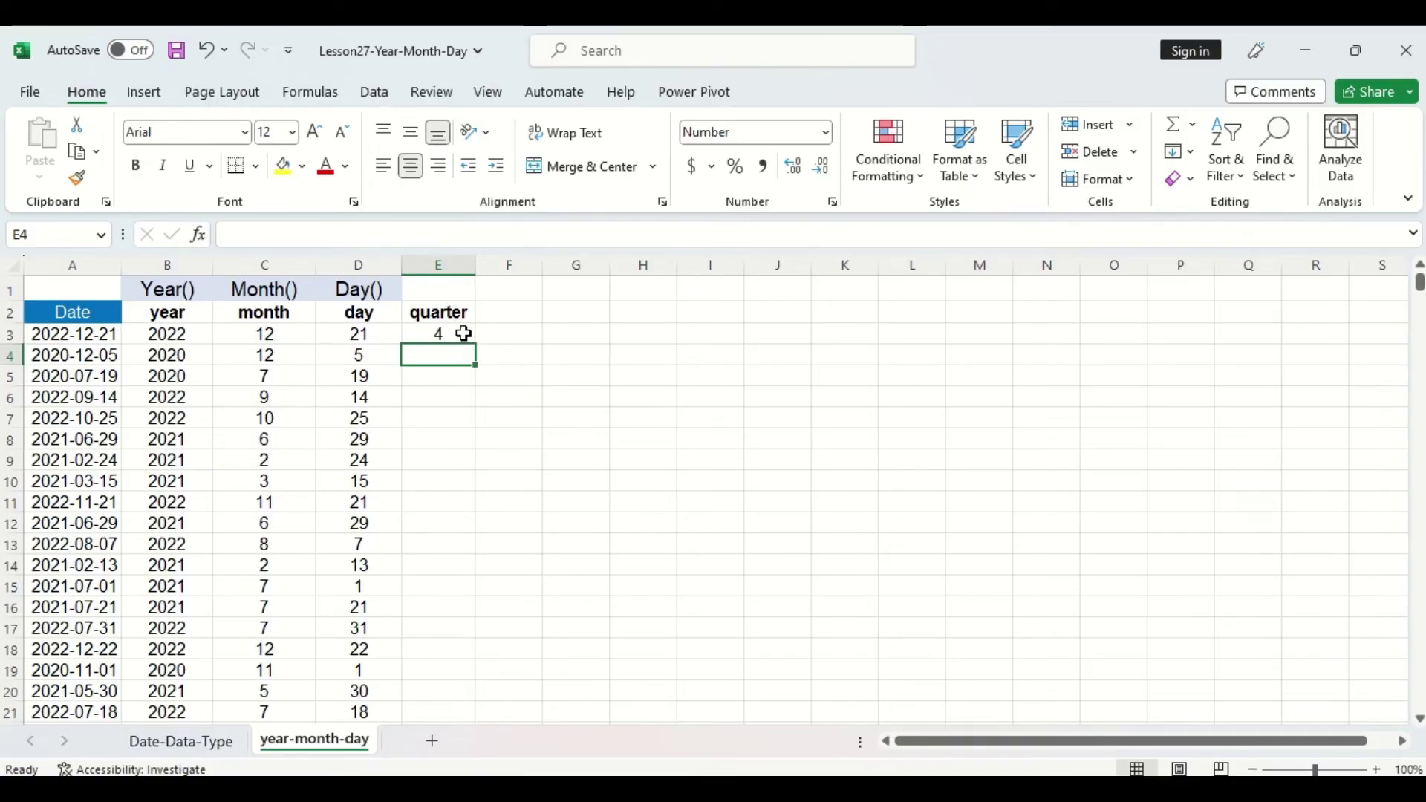
Step: Fill the quarter formula down to E5 and show E5's value 3 with extra decimals
left_click(463, 335)
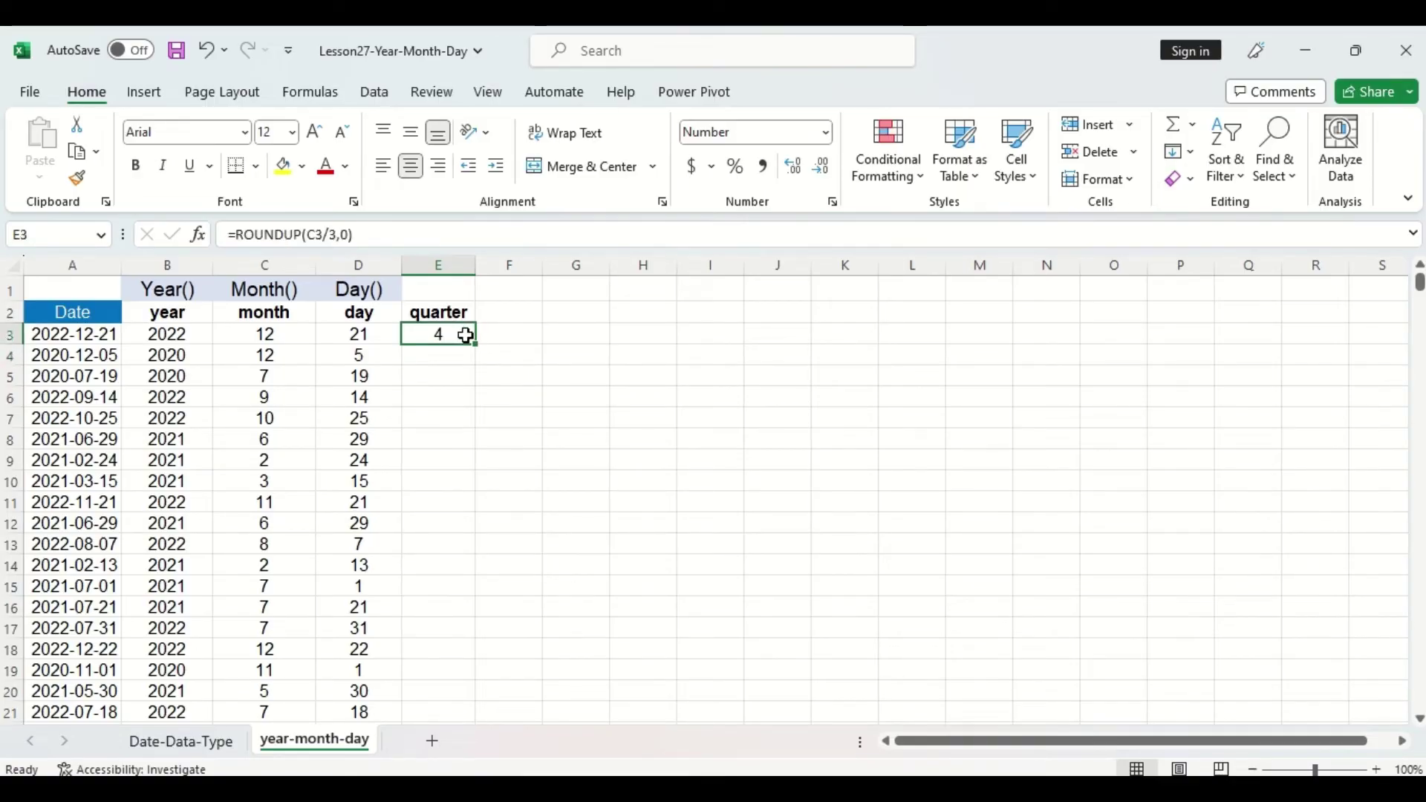
left_click_drag(476, 343, 476, 381)
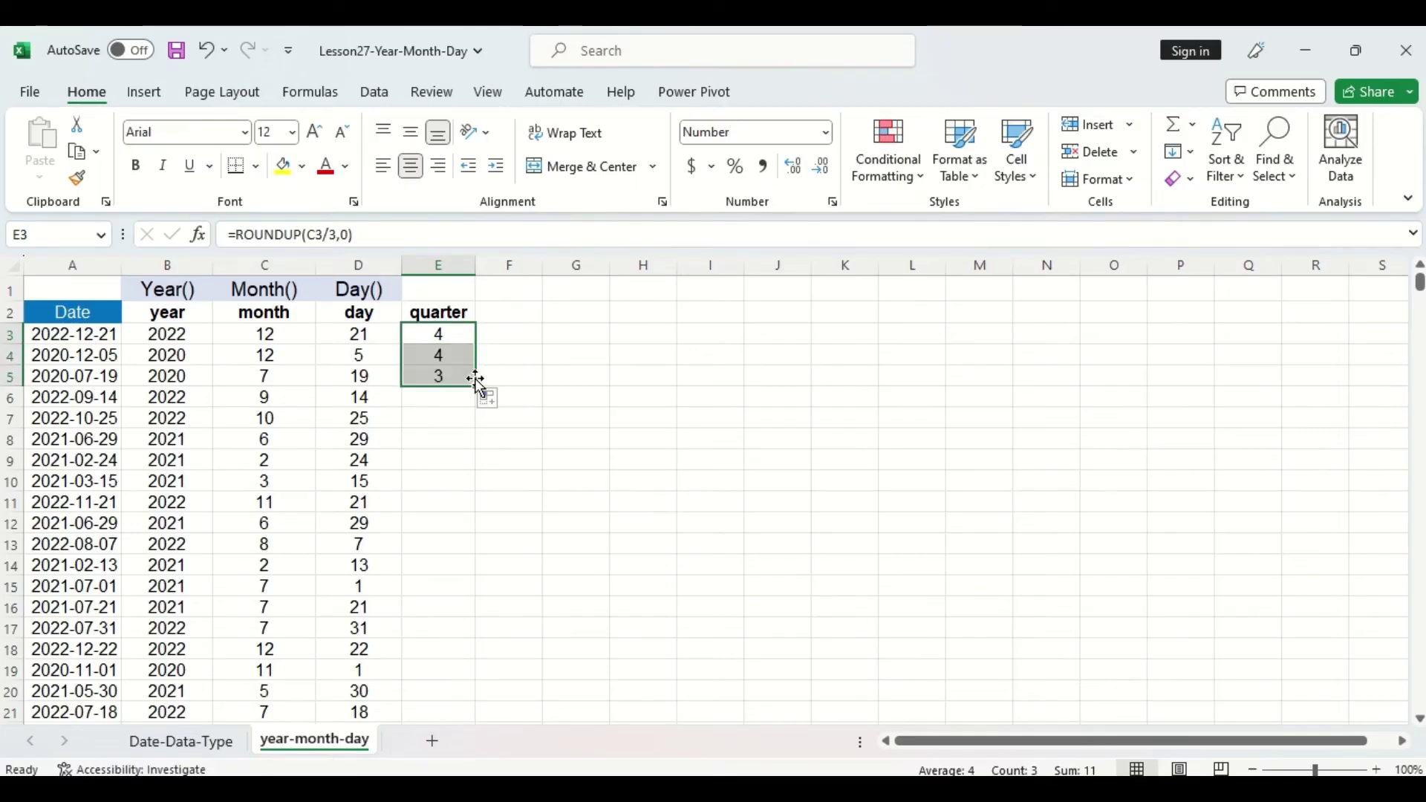
left_click(462, 379)
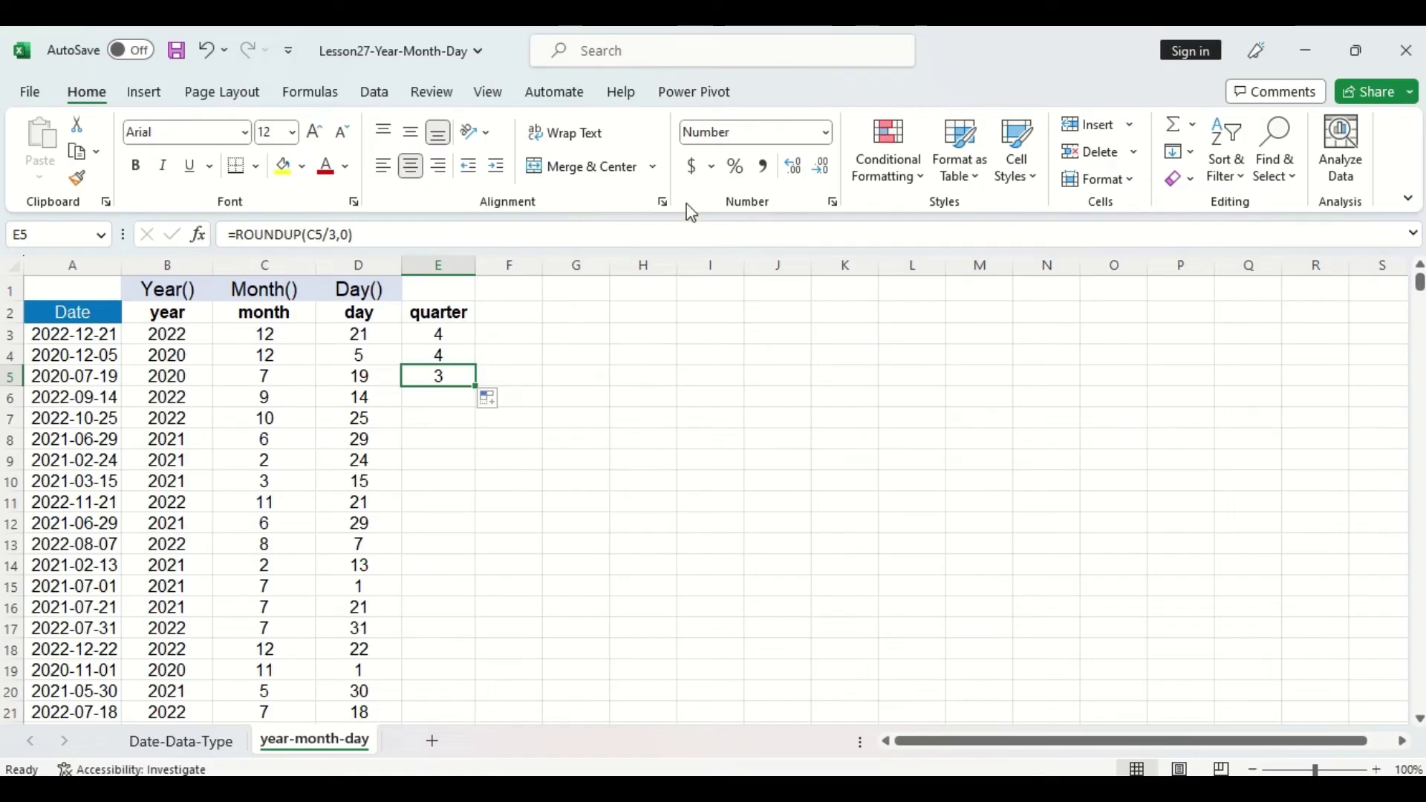
left_click(793, 165)
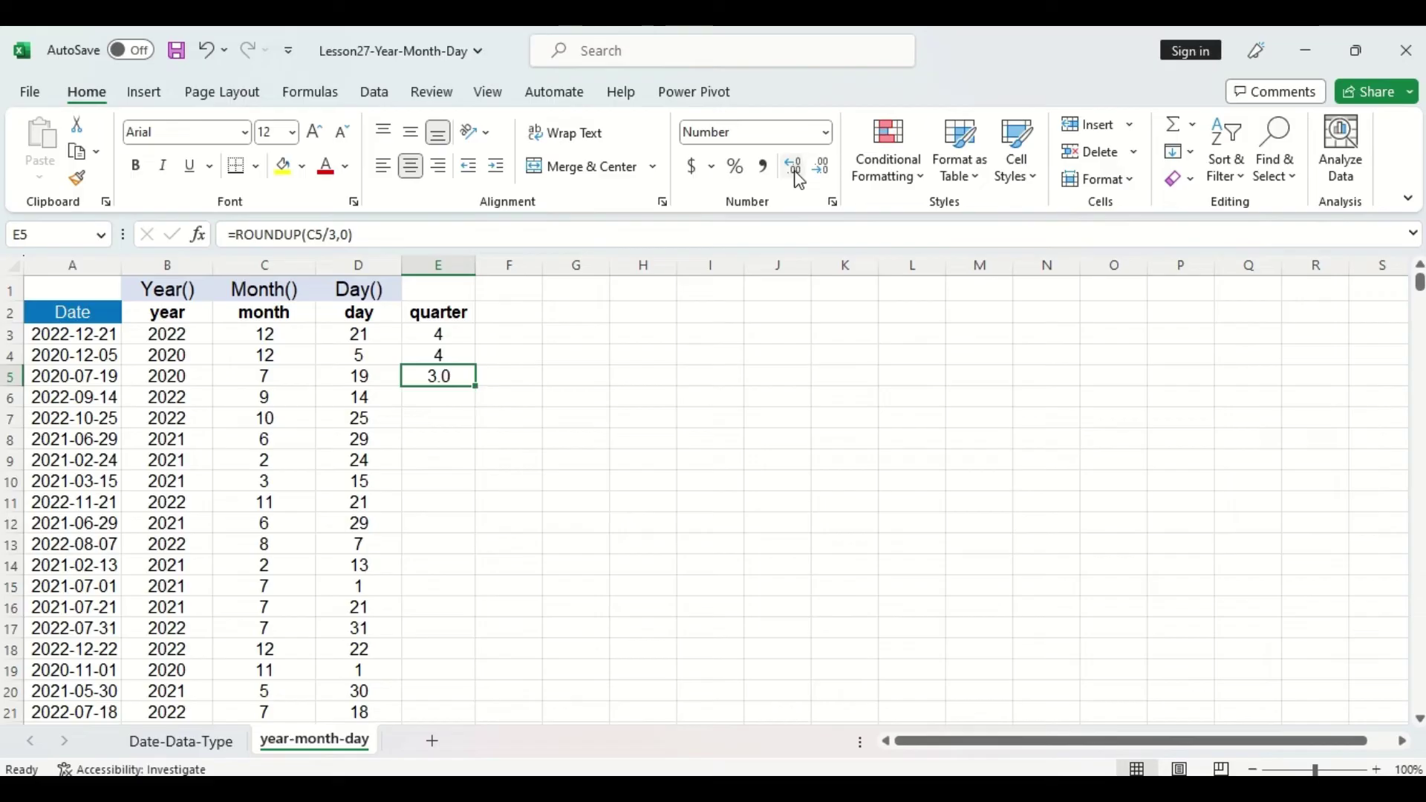
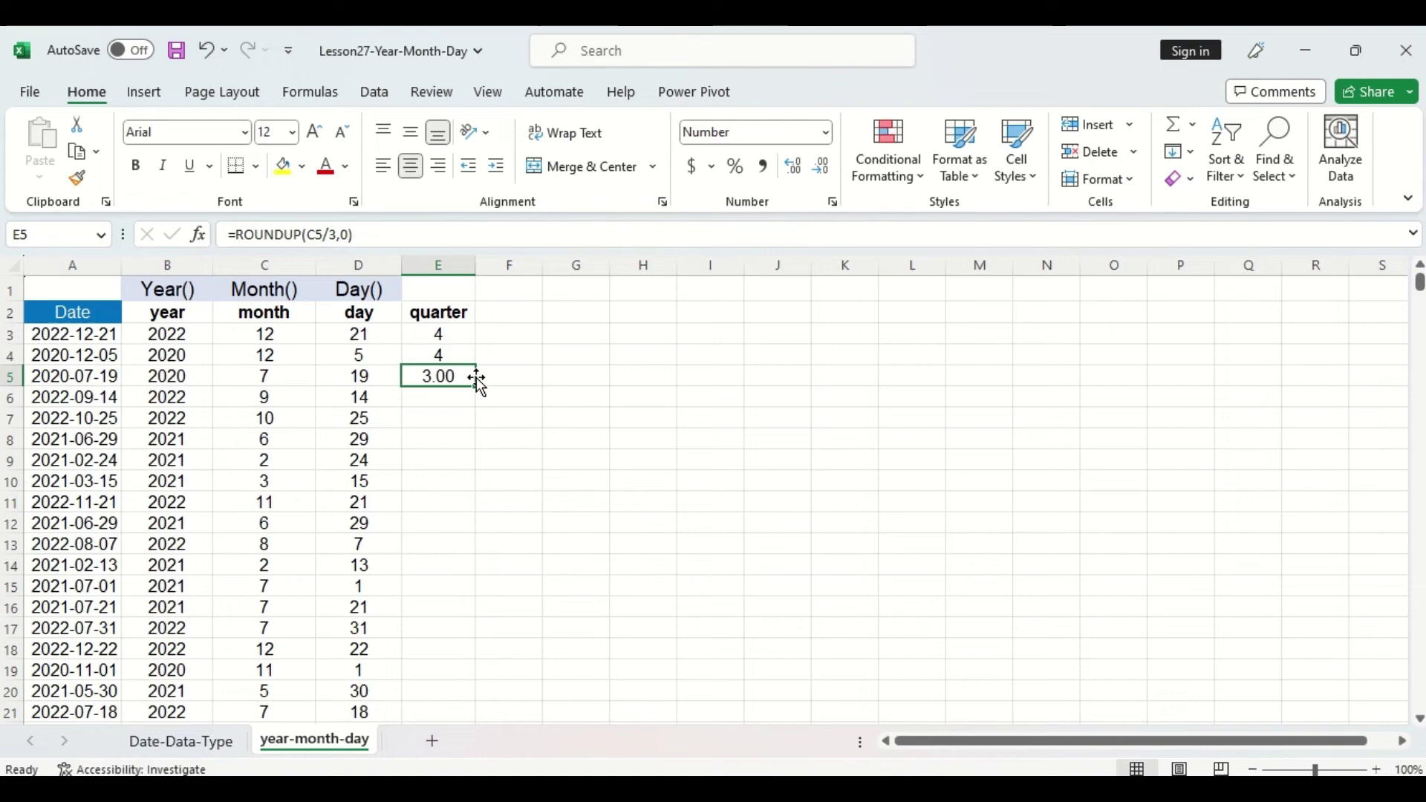
Step: Change the E5 quarter formula's ROUNDUP digits argument from 0 to 1, showing 2.40
left_click(347, 234)
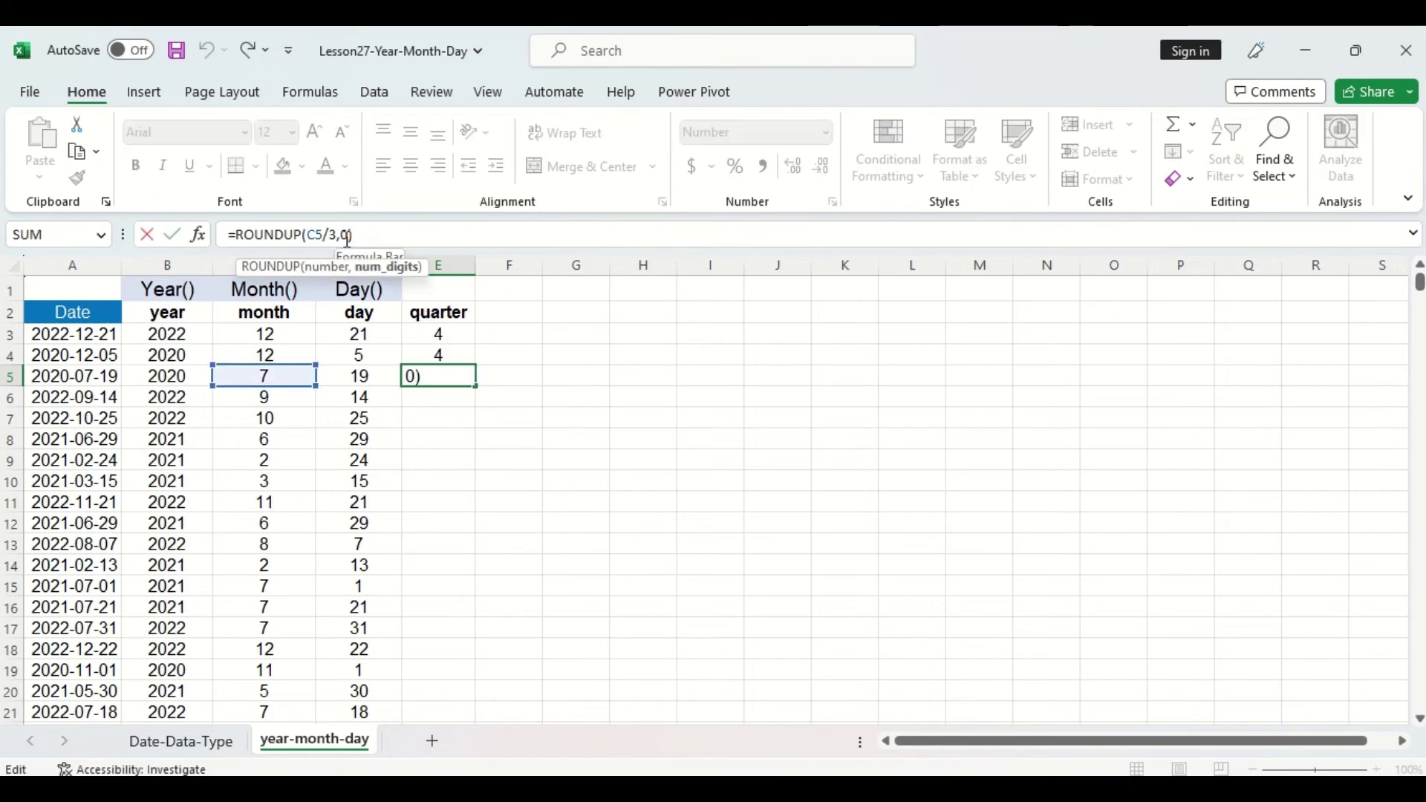
key("BackSpace")
type("1")
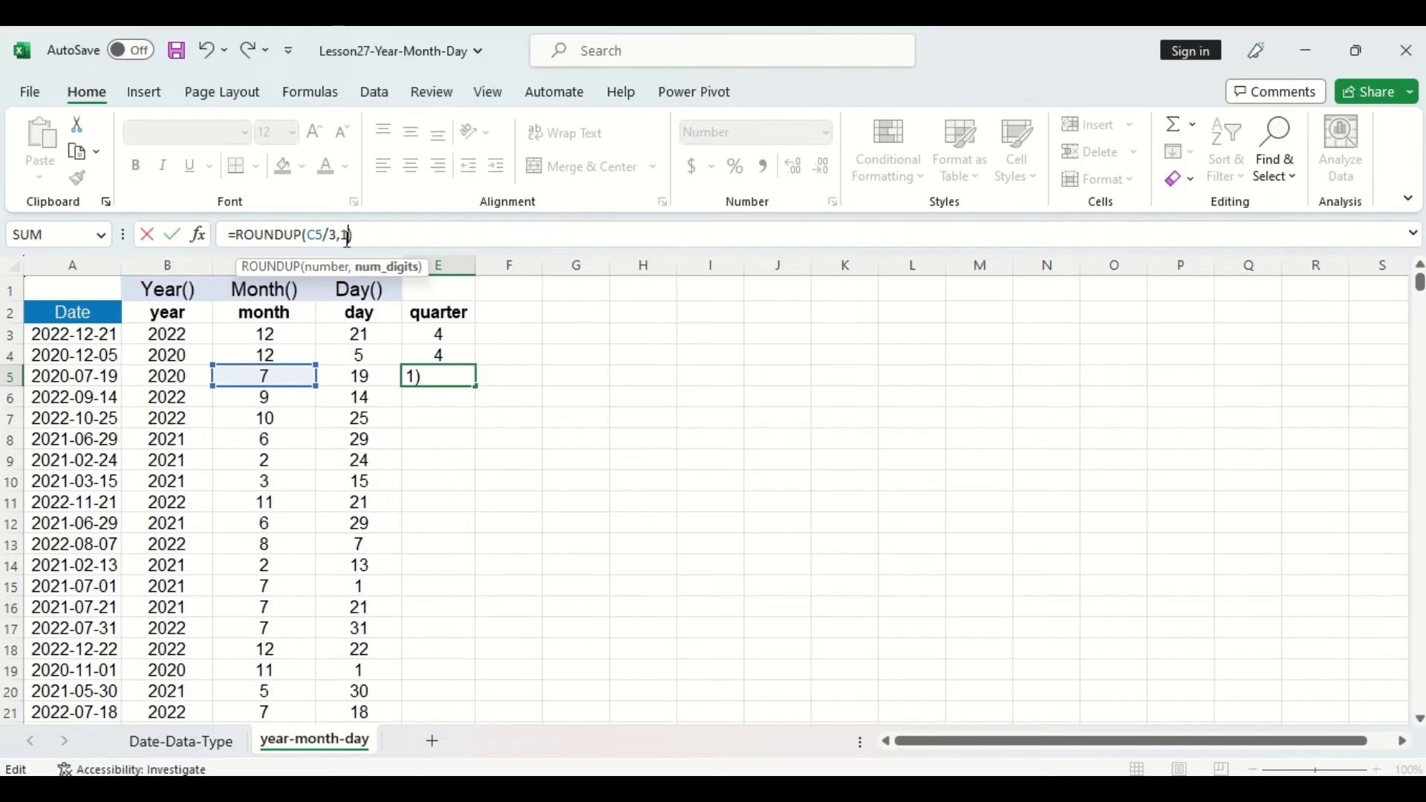
key("Return")
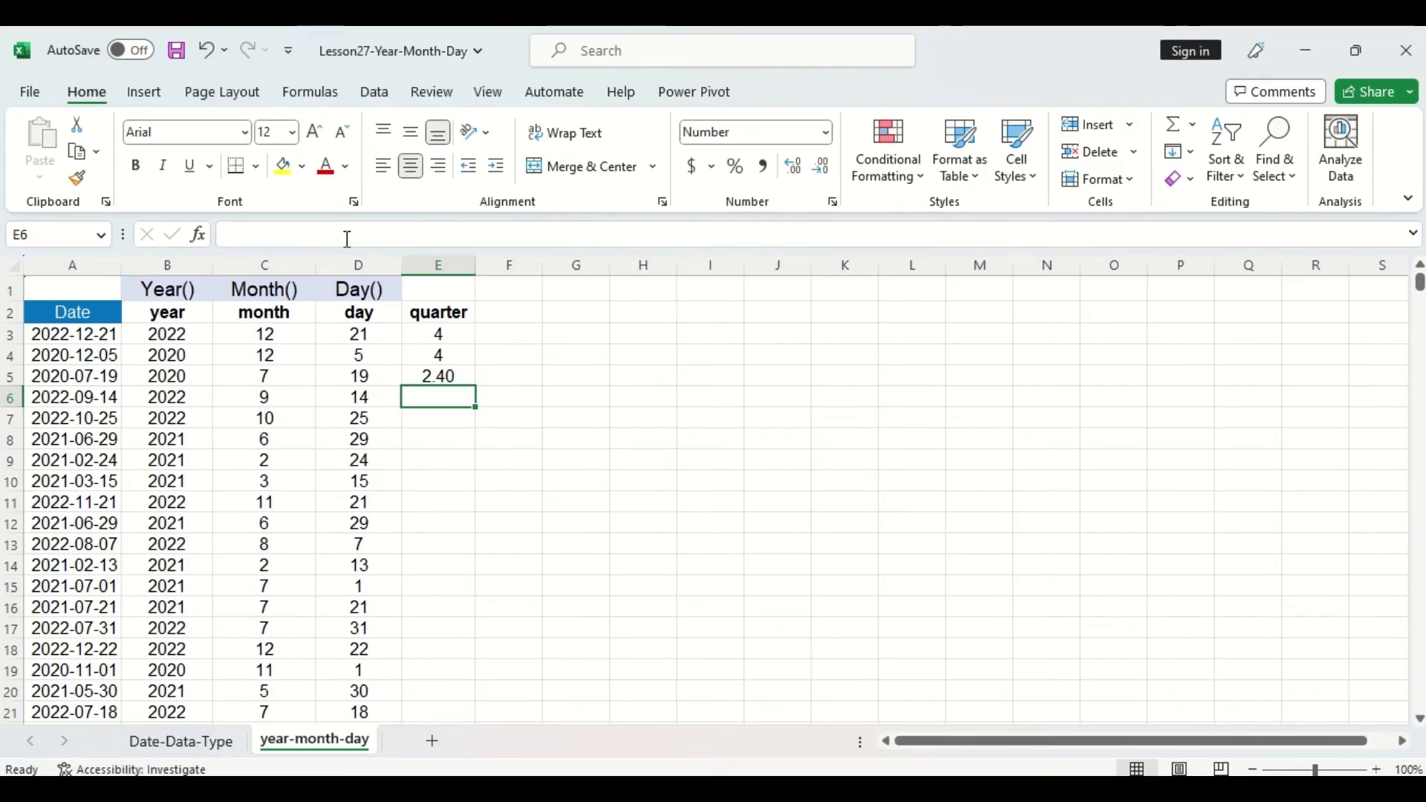
Step: Copy the E3 quarter formula down to E5, then autofill it down column E
left_click(450, 336)
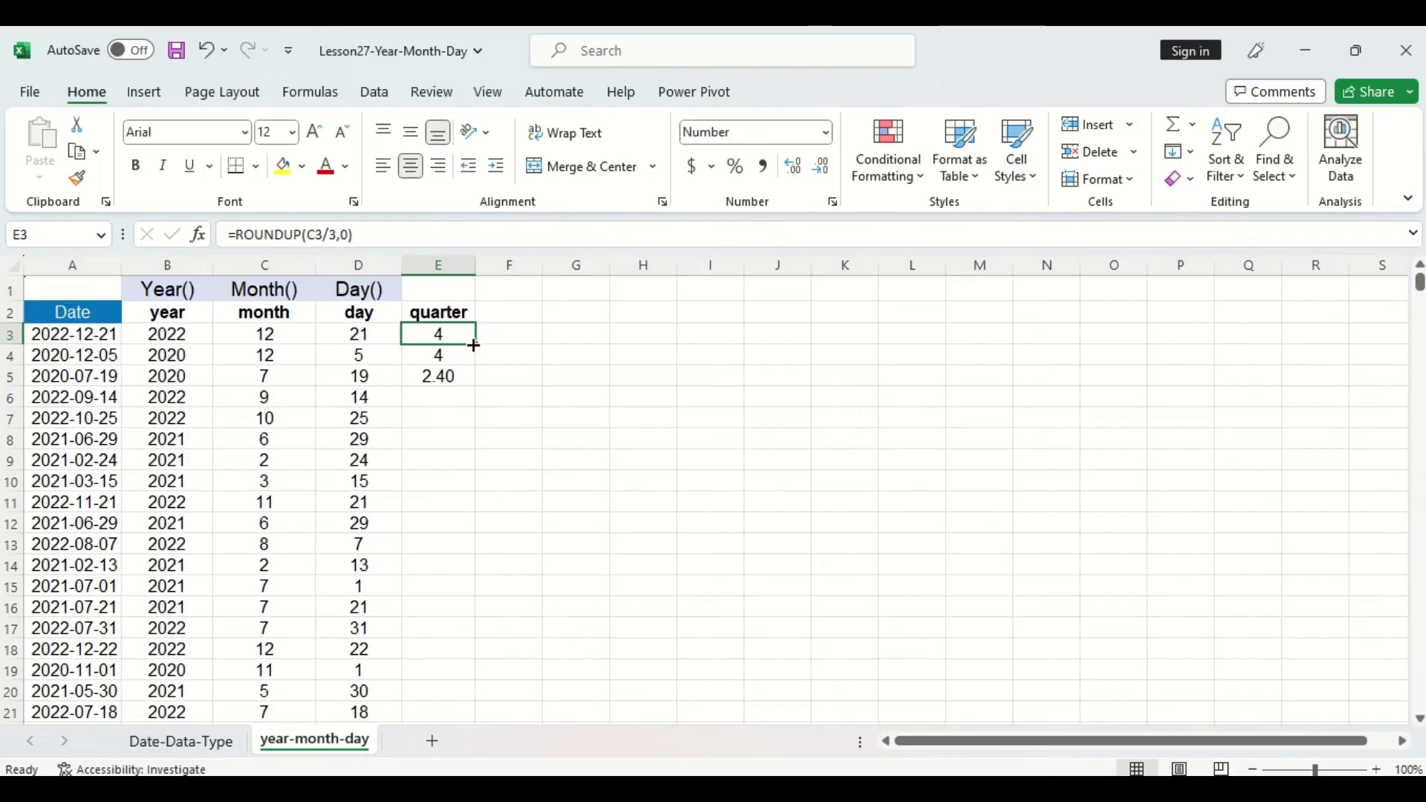
left_click_drag(472, 345, 472, 379)
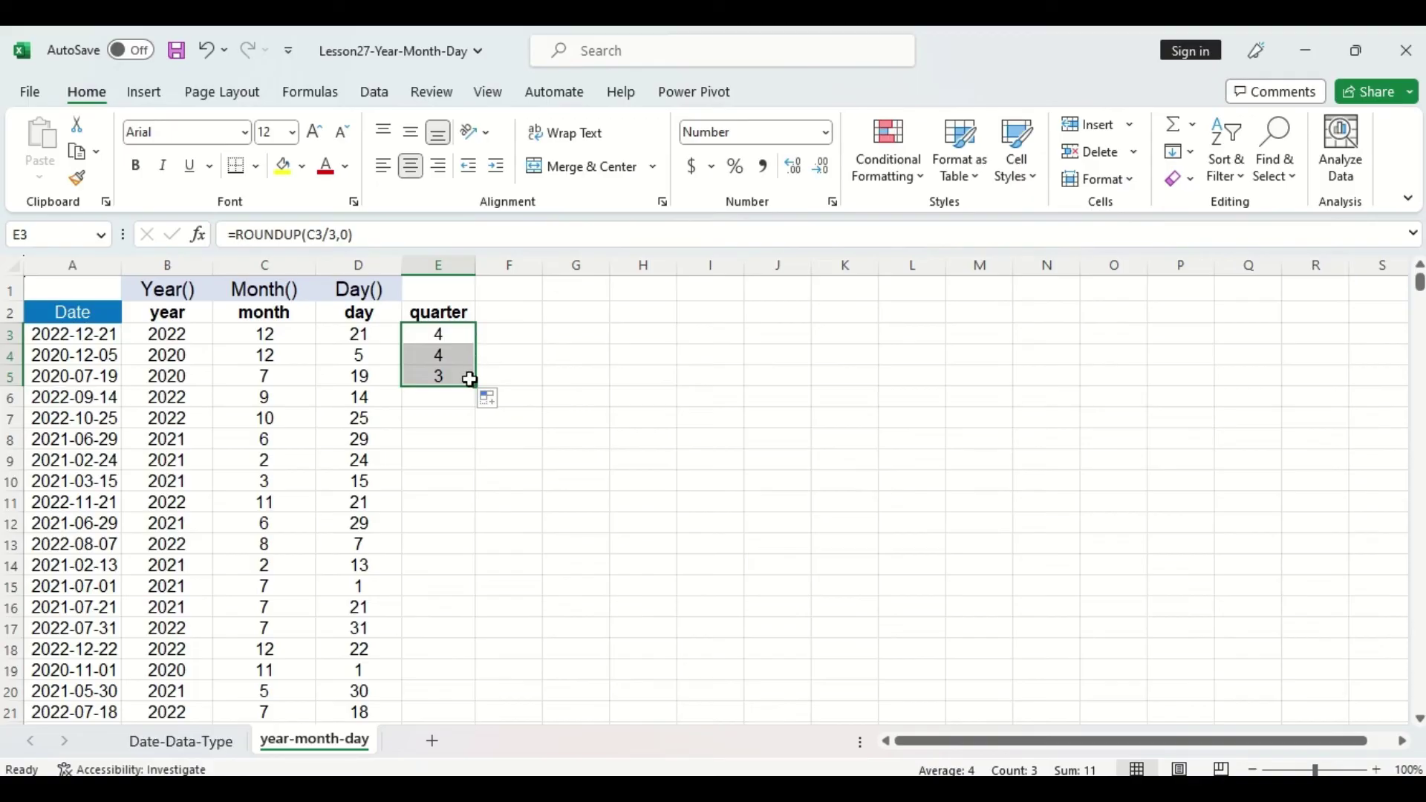
double_click(473, 382)
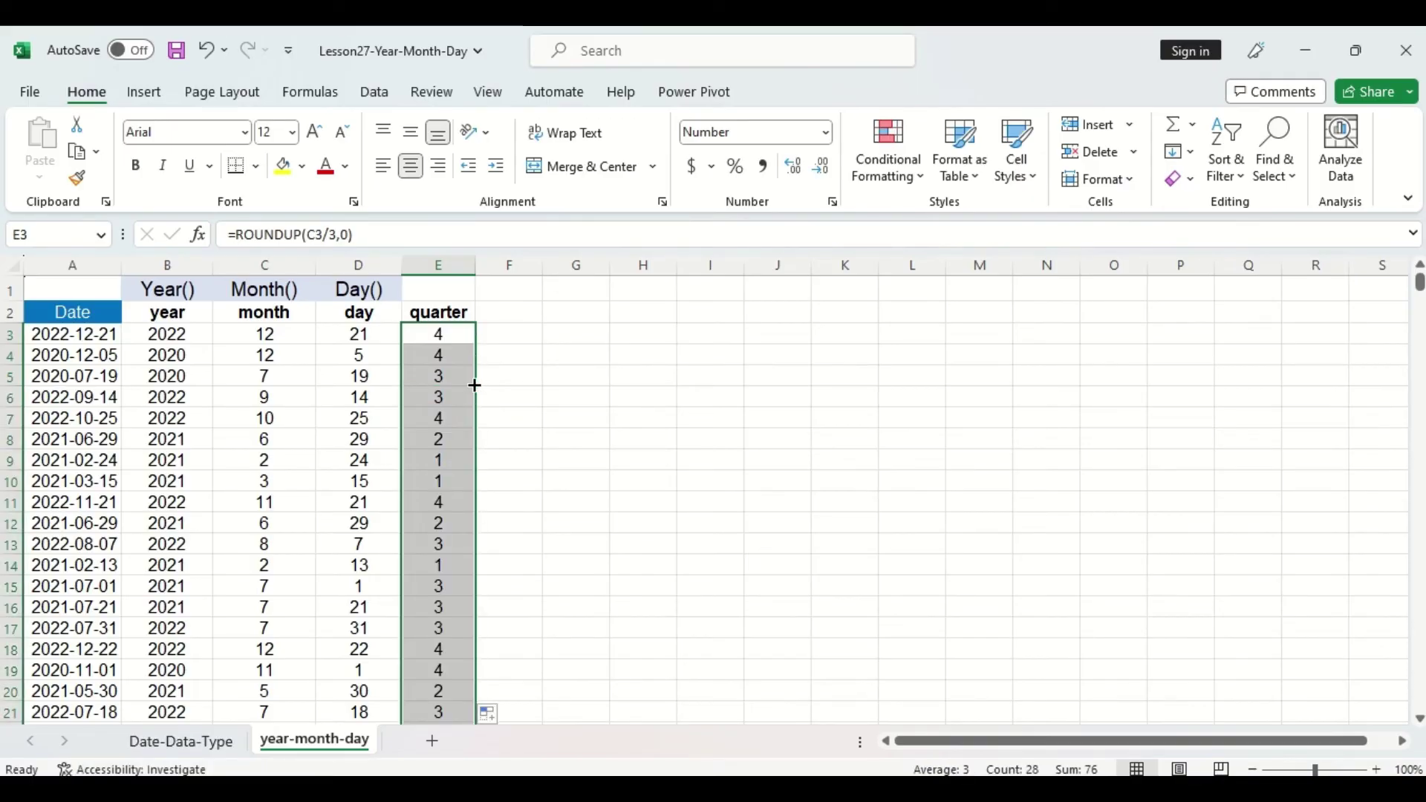
left_click(506, 332)
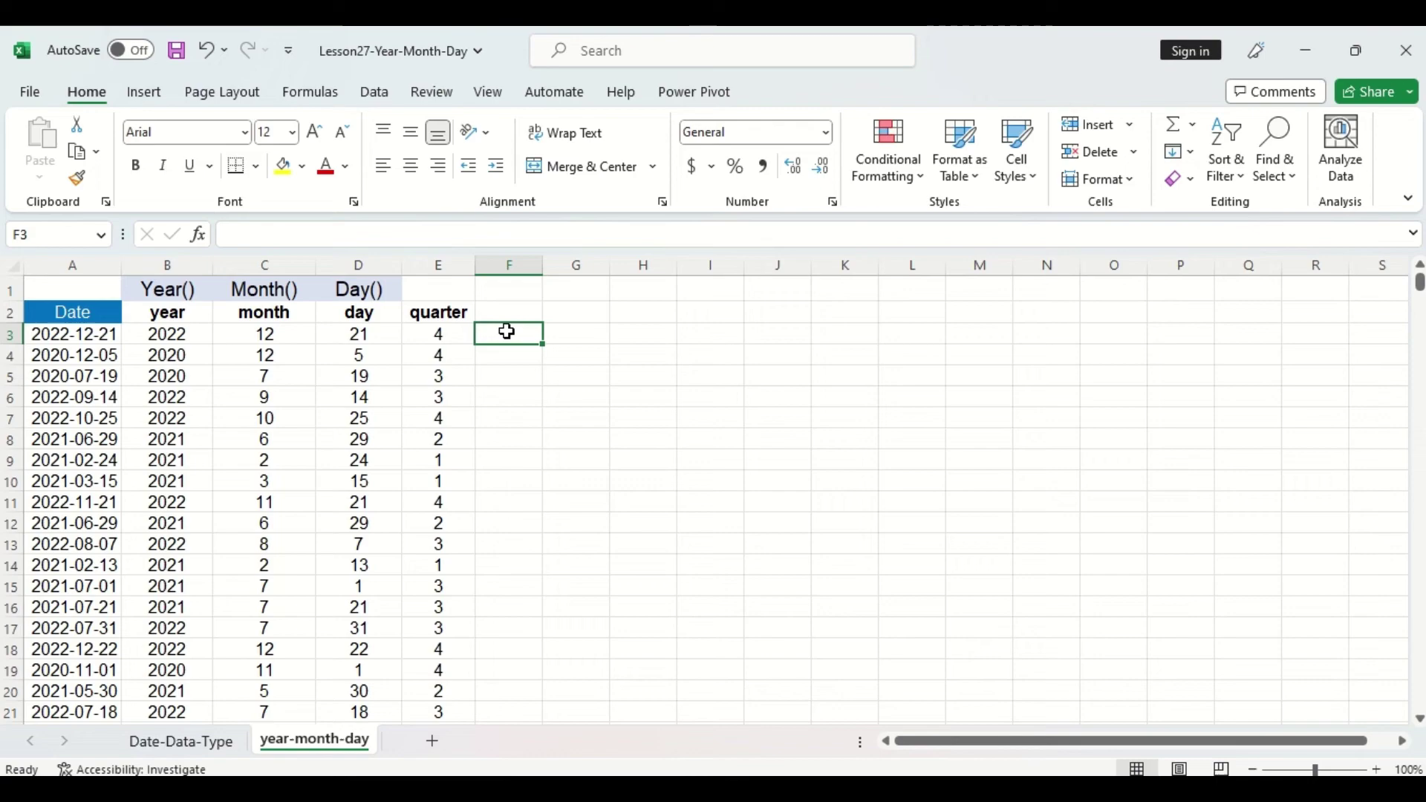
Step: On the Date-Data-Type sheet, check the first date in B5 and enter 1/1/1890 in B8
left_click(181, 741)
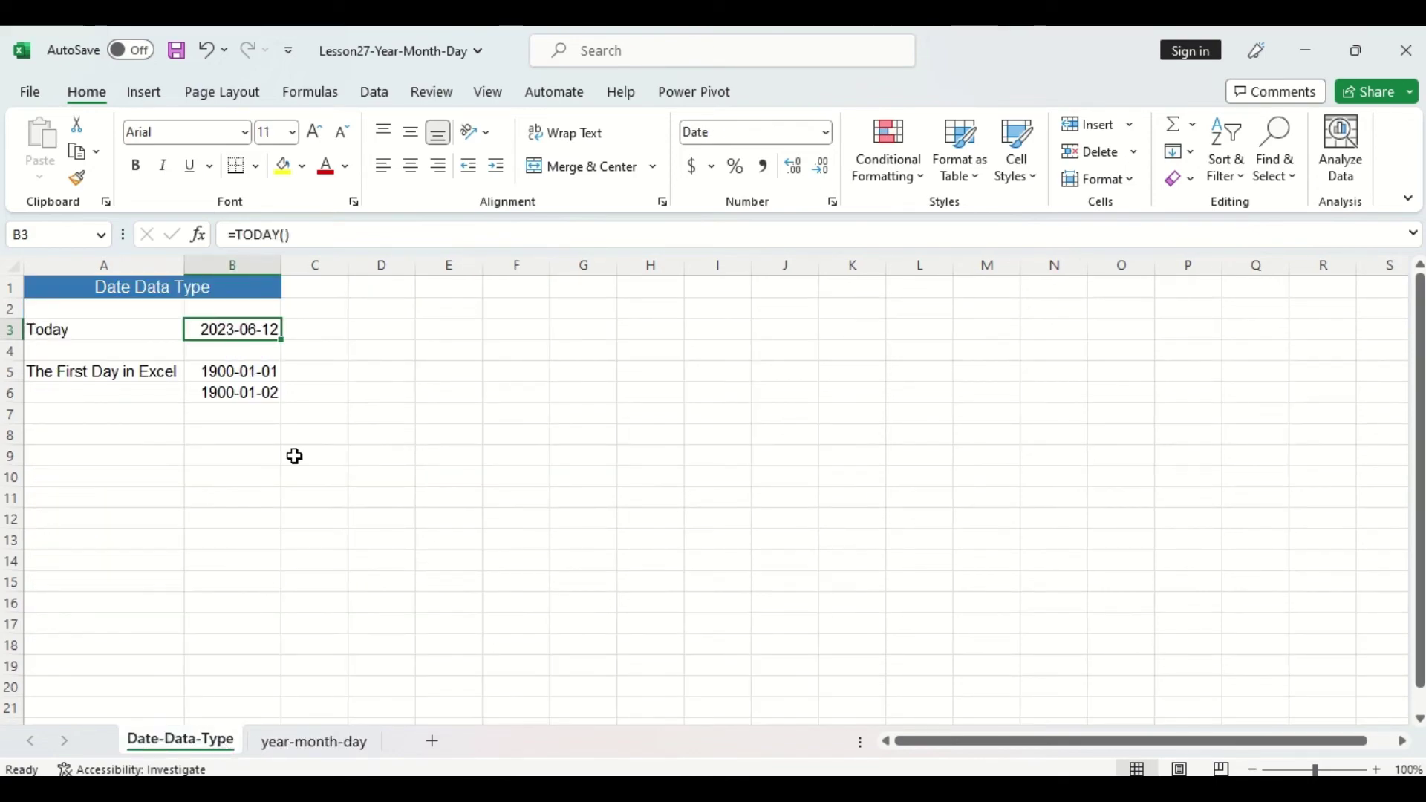
left_click(279, 375)
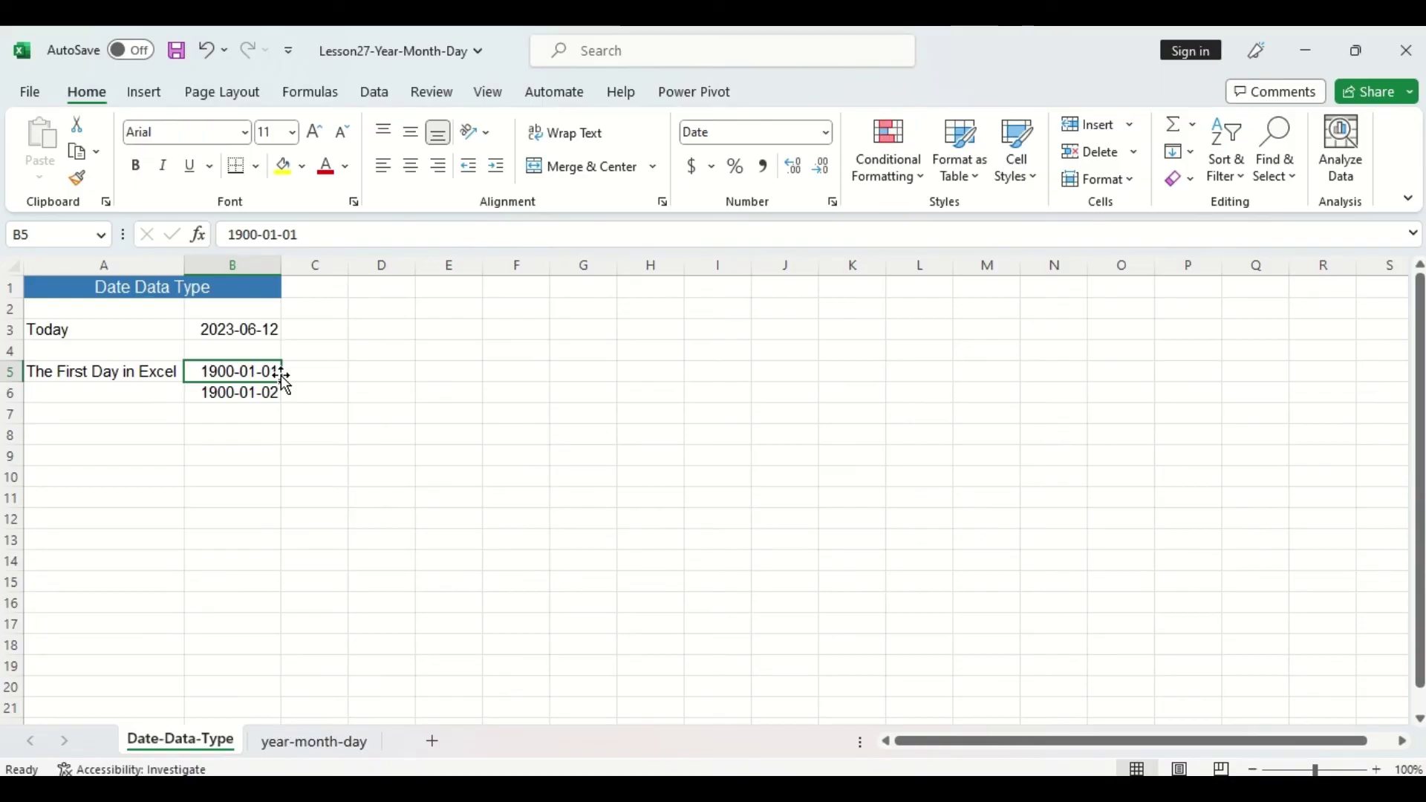
left_click(271, 429)
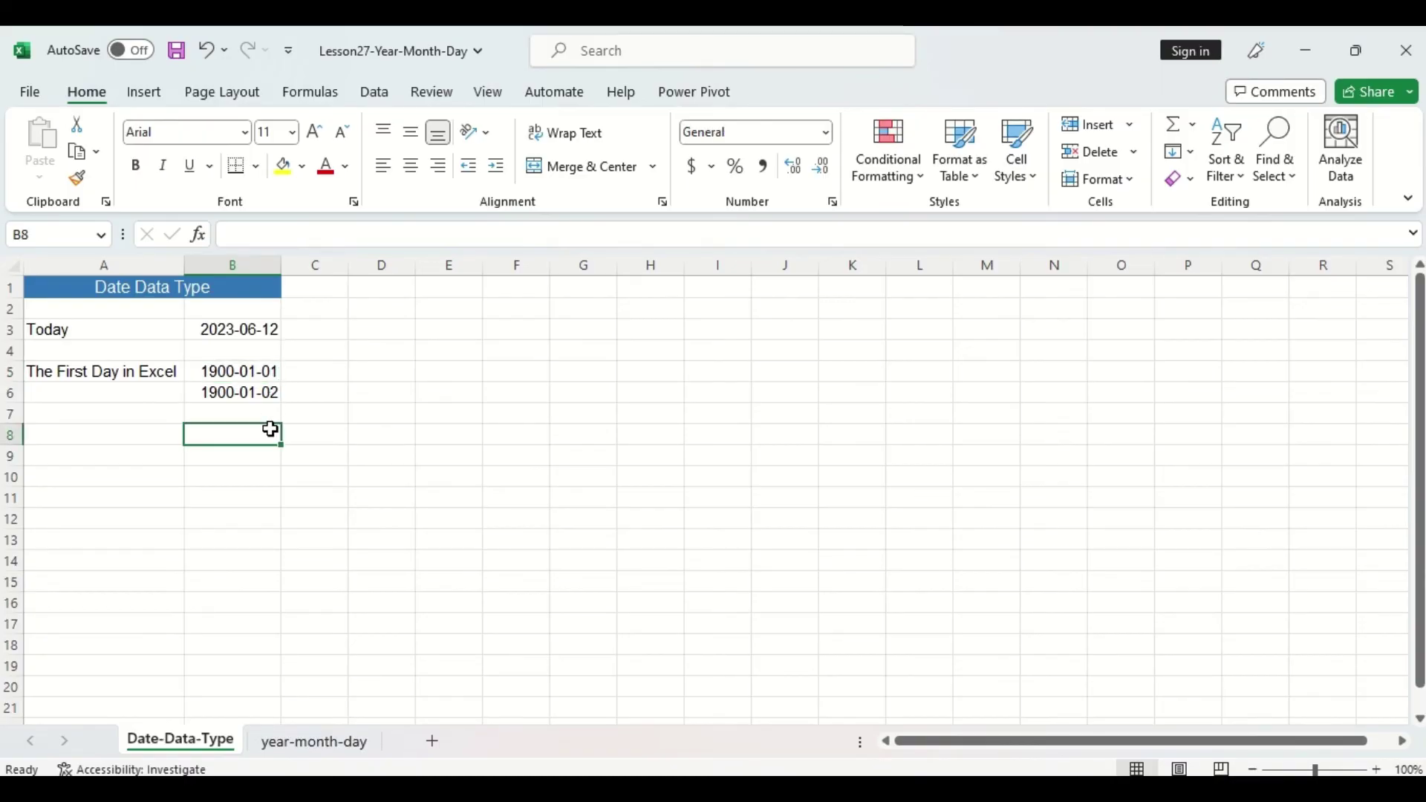
type("1/1/1")
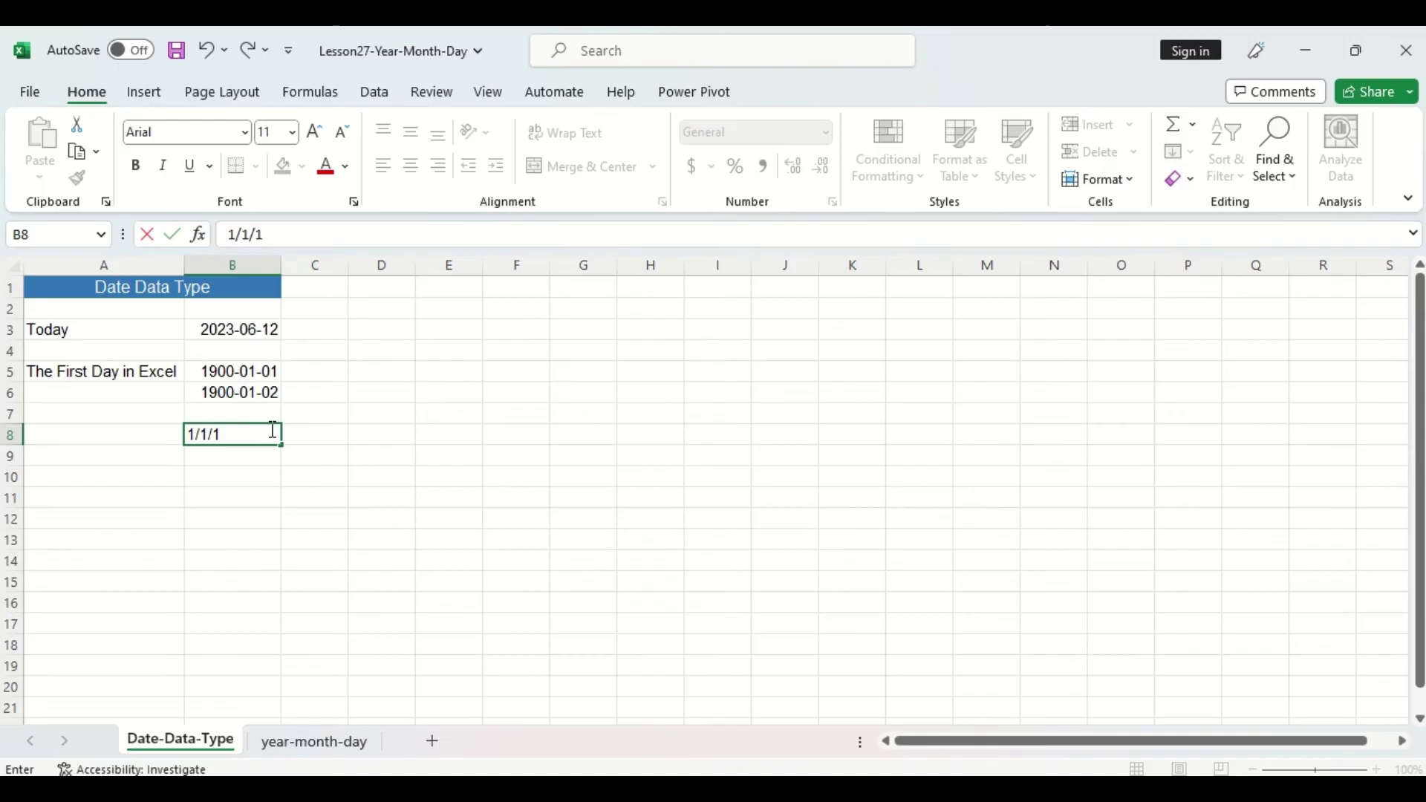
type("890")
key("Return")
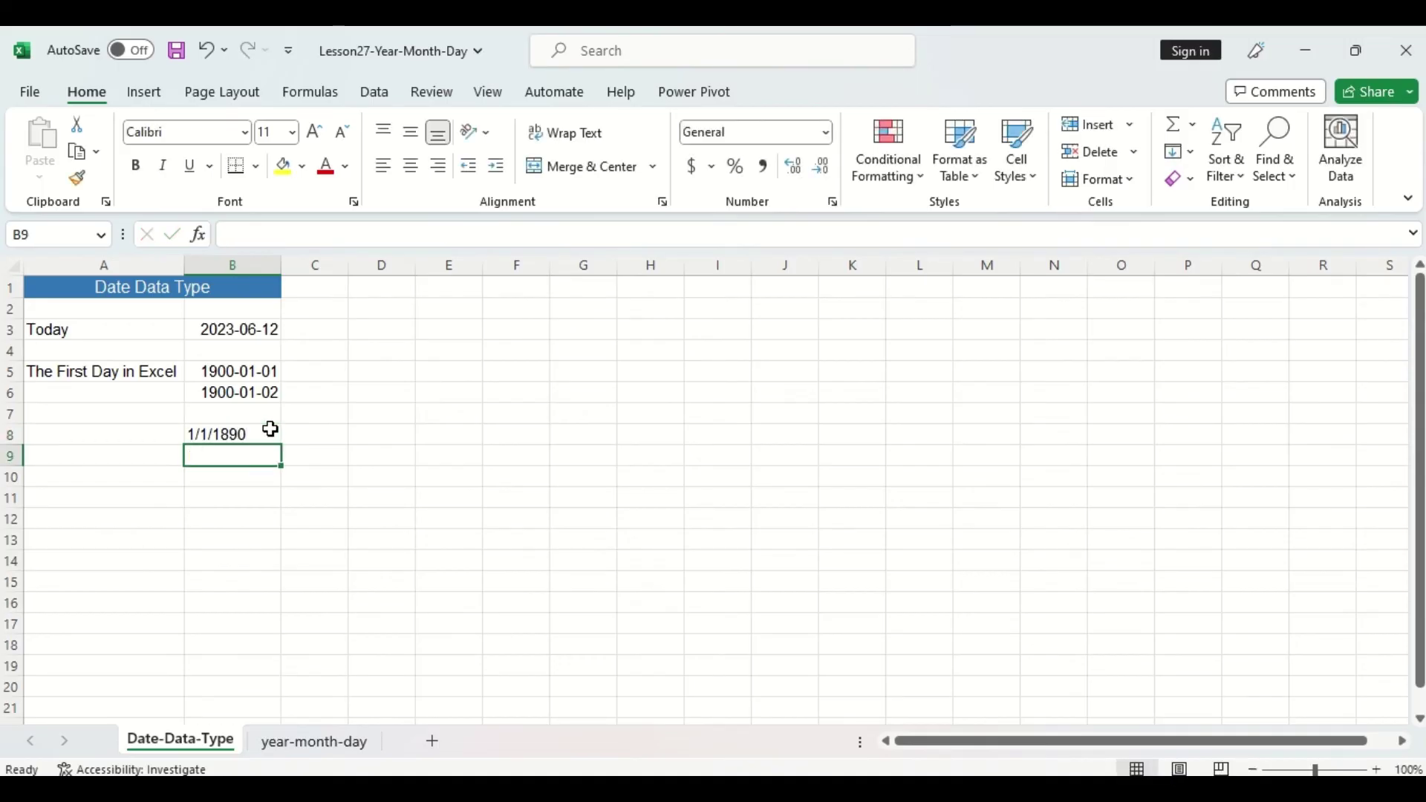
left_click(269, 431)
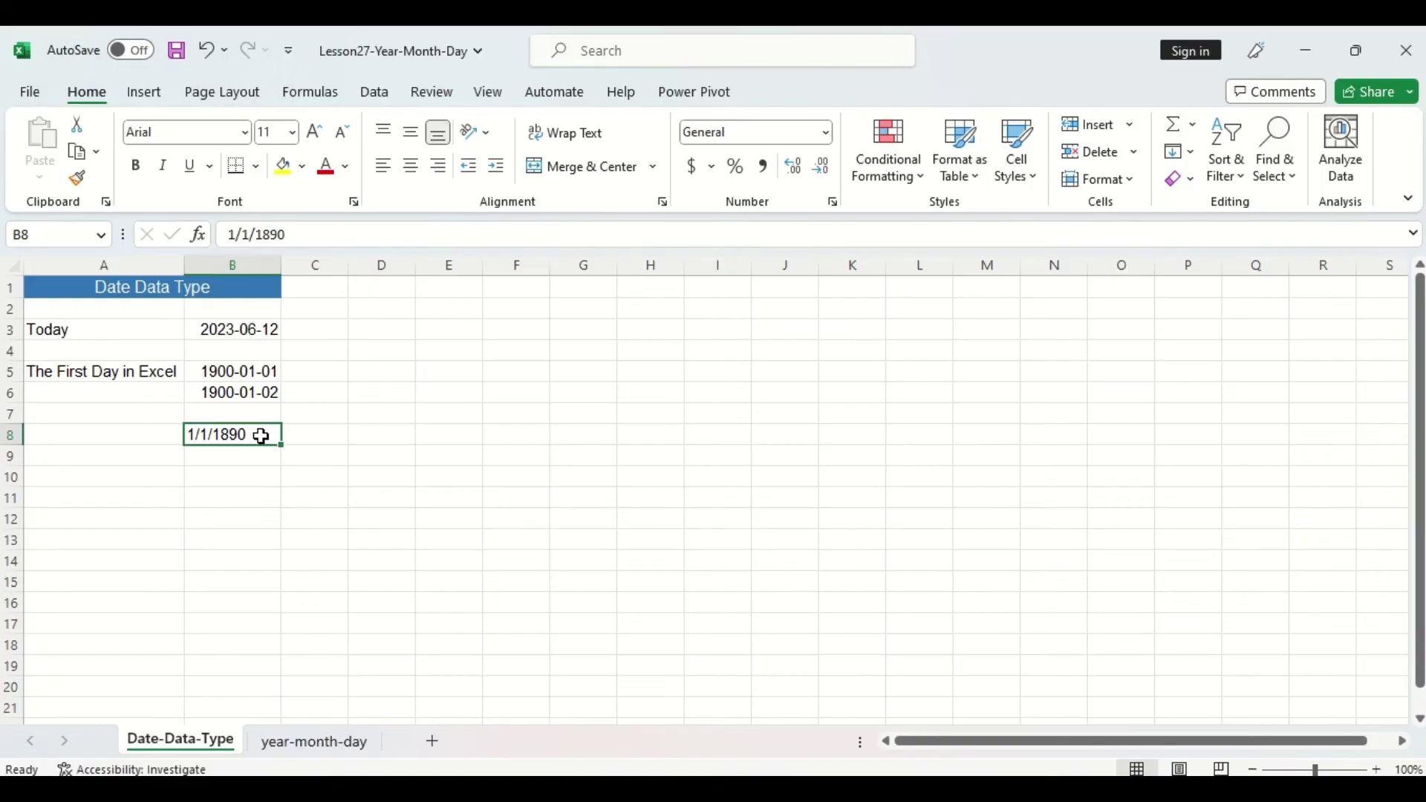
Step: Format B8 with the 'March 14, 2012' date type from Format Cells
right_click(261, 434)
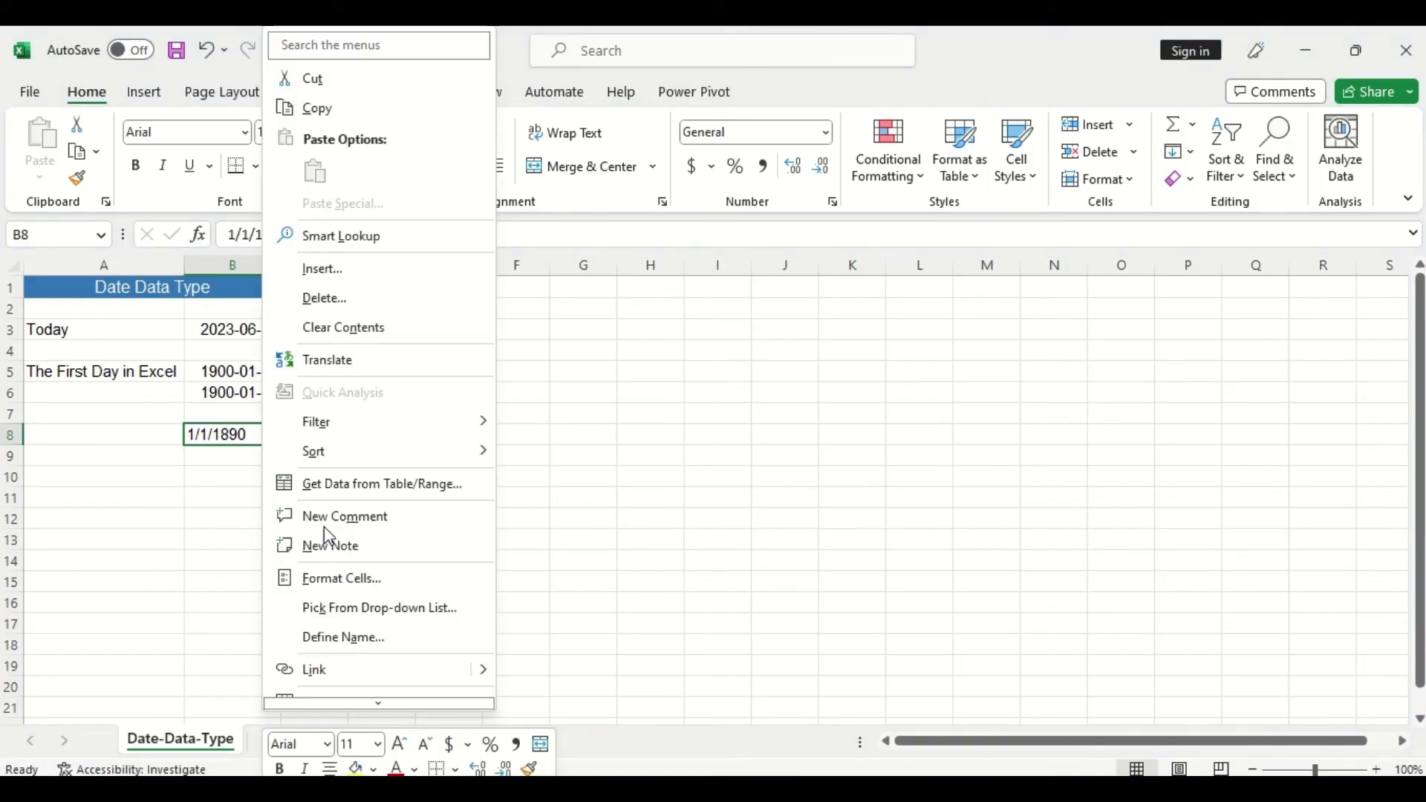
left_click(355, 582)
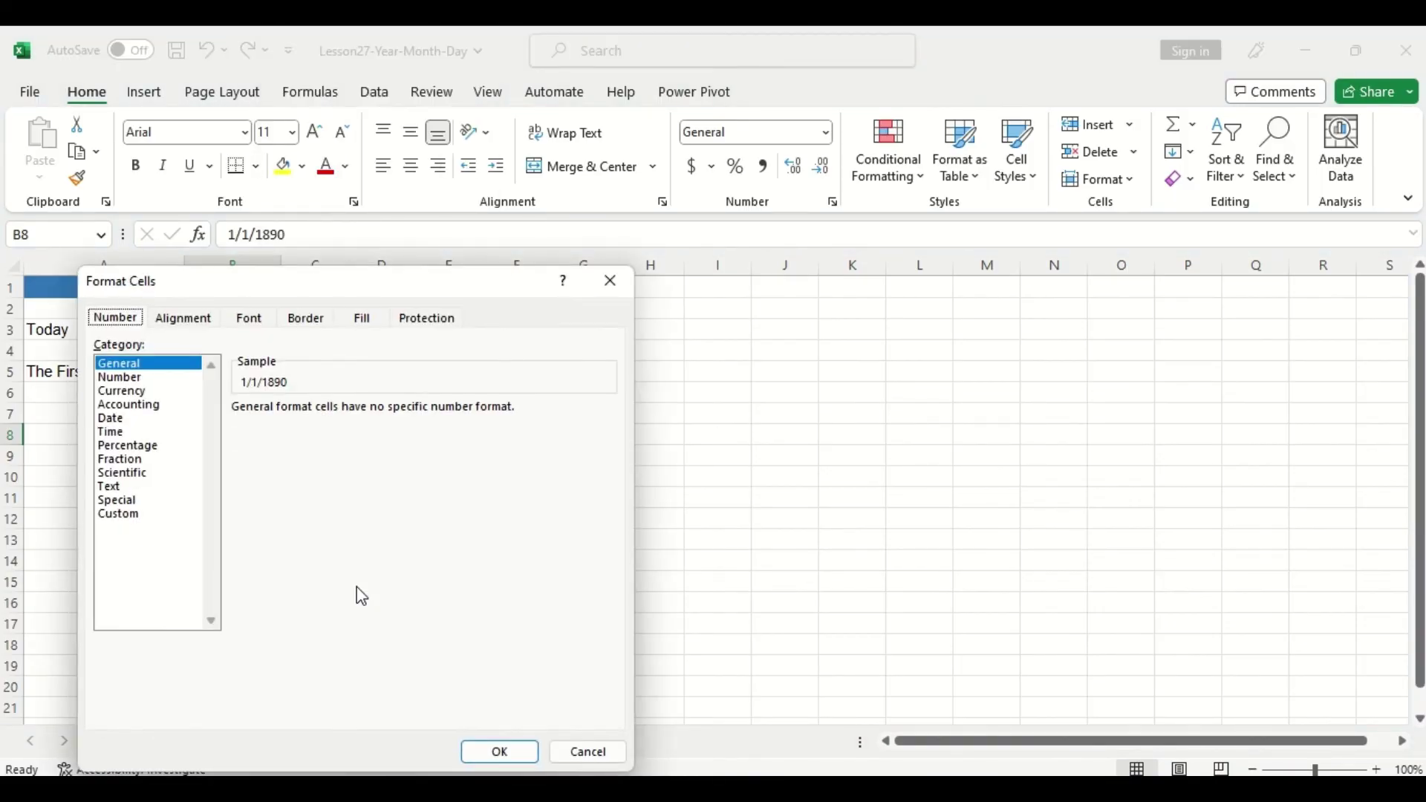
left_click(110, 417)
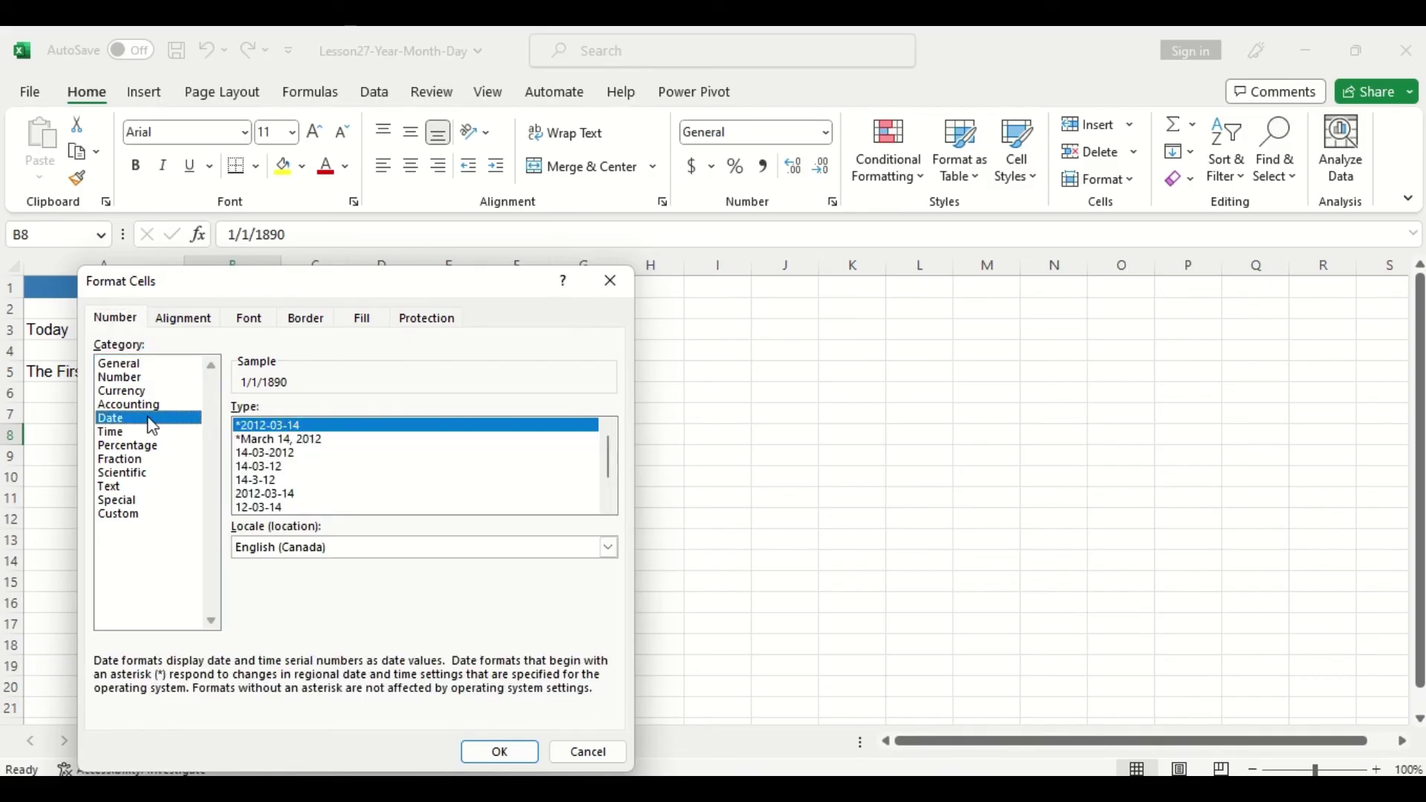
left_click(305, 438)
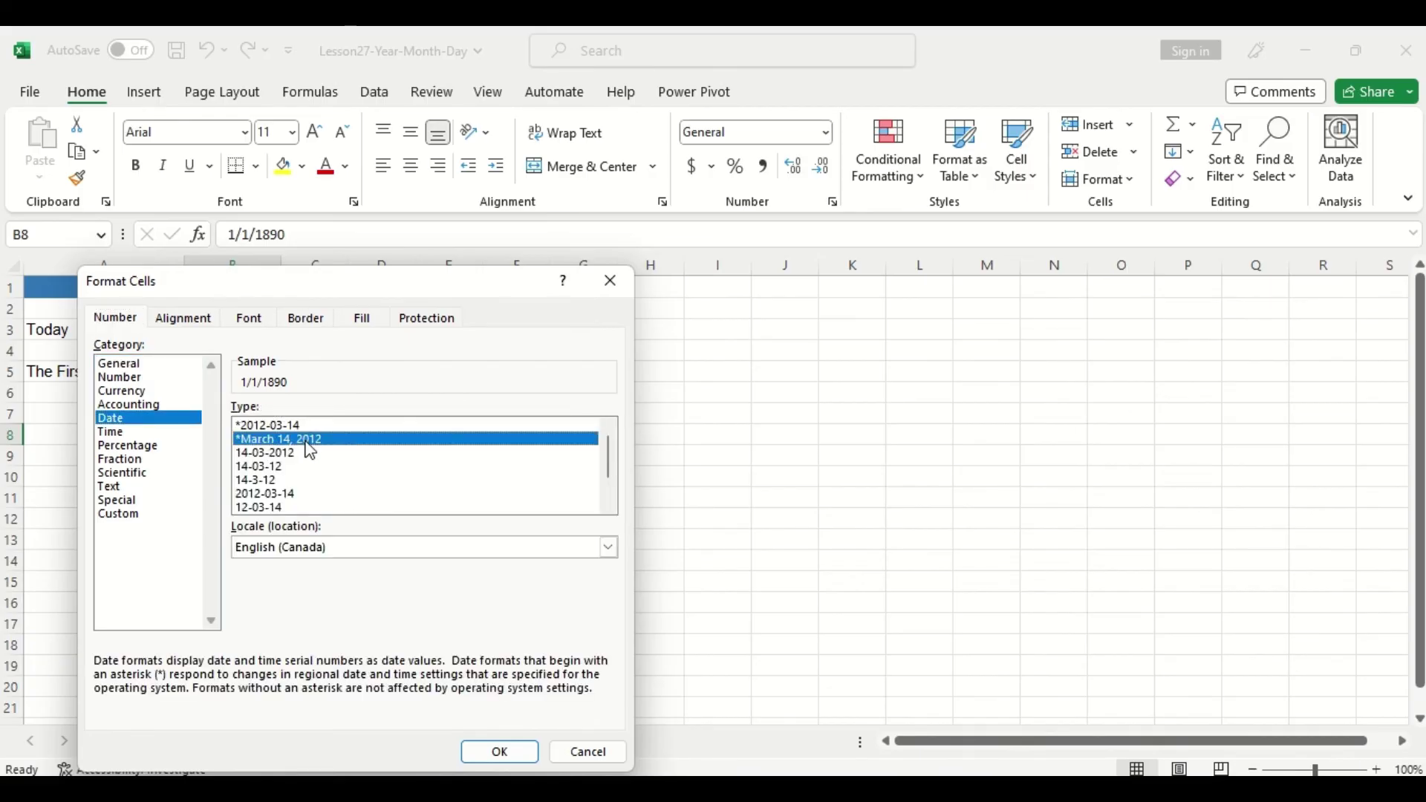
left_click(500, 751)
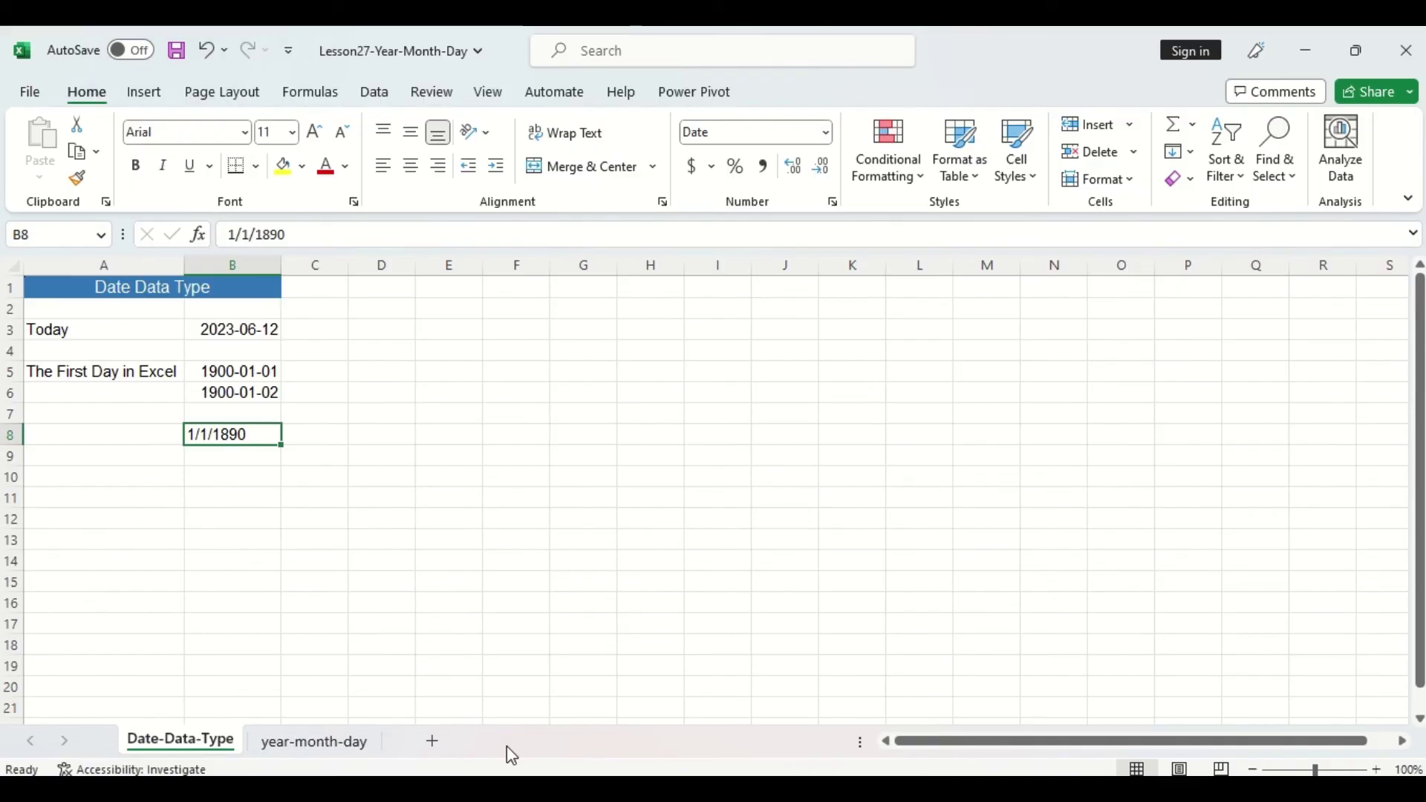
Step: Enter =YEAR(B8) in C8, which returns #VALUE!
key("Tab")
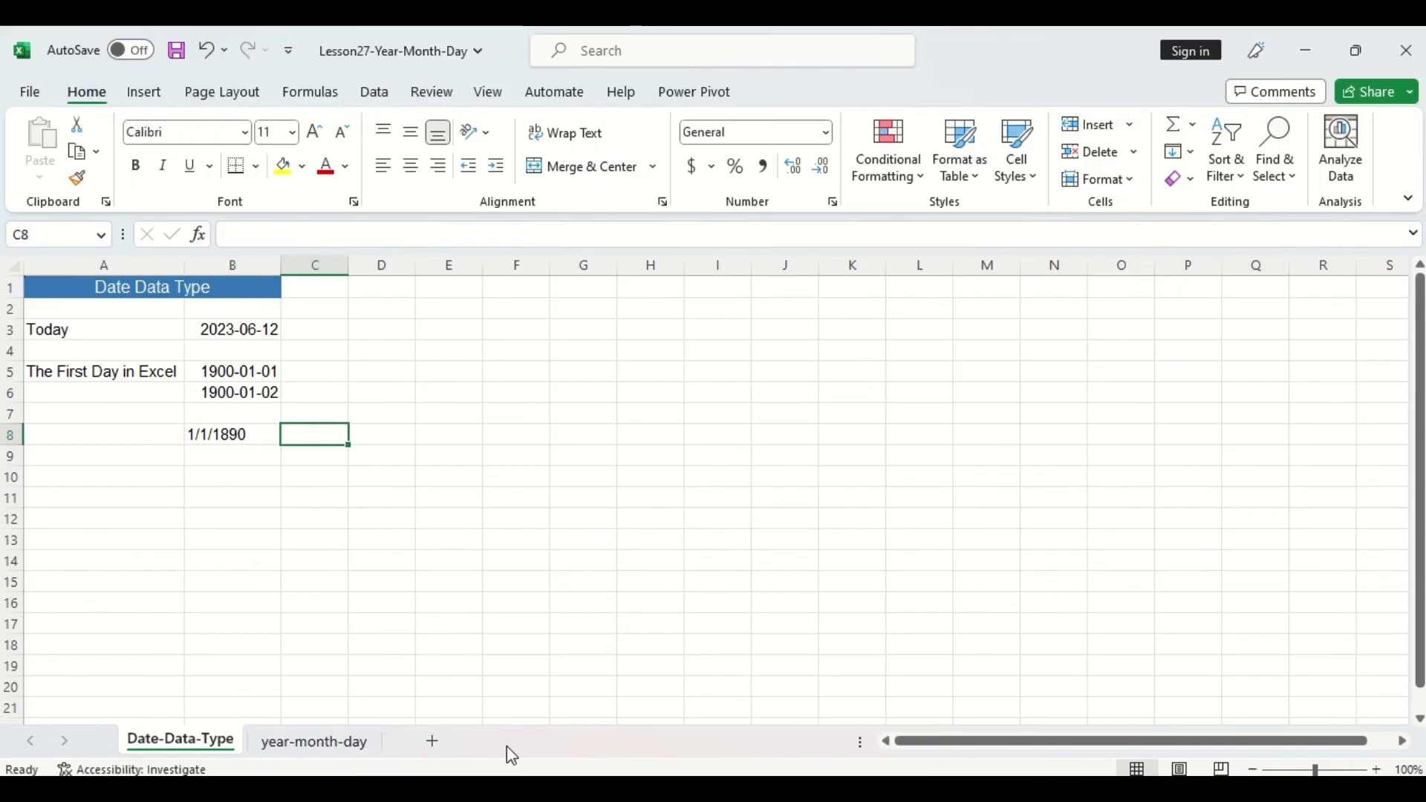
type("=yea")
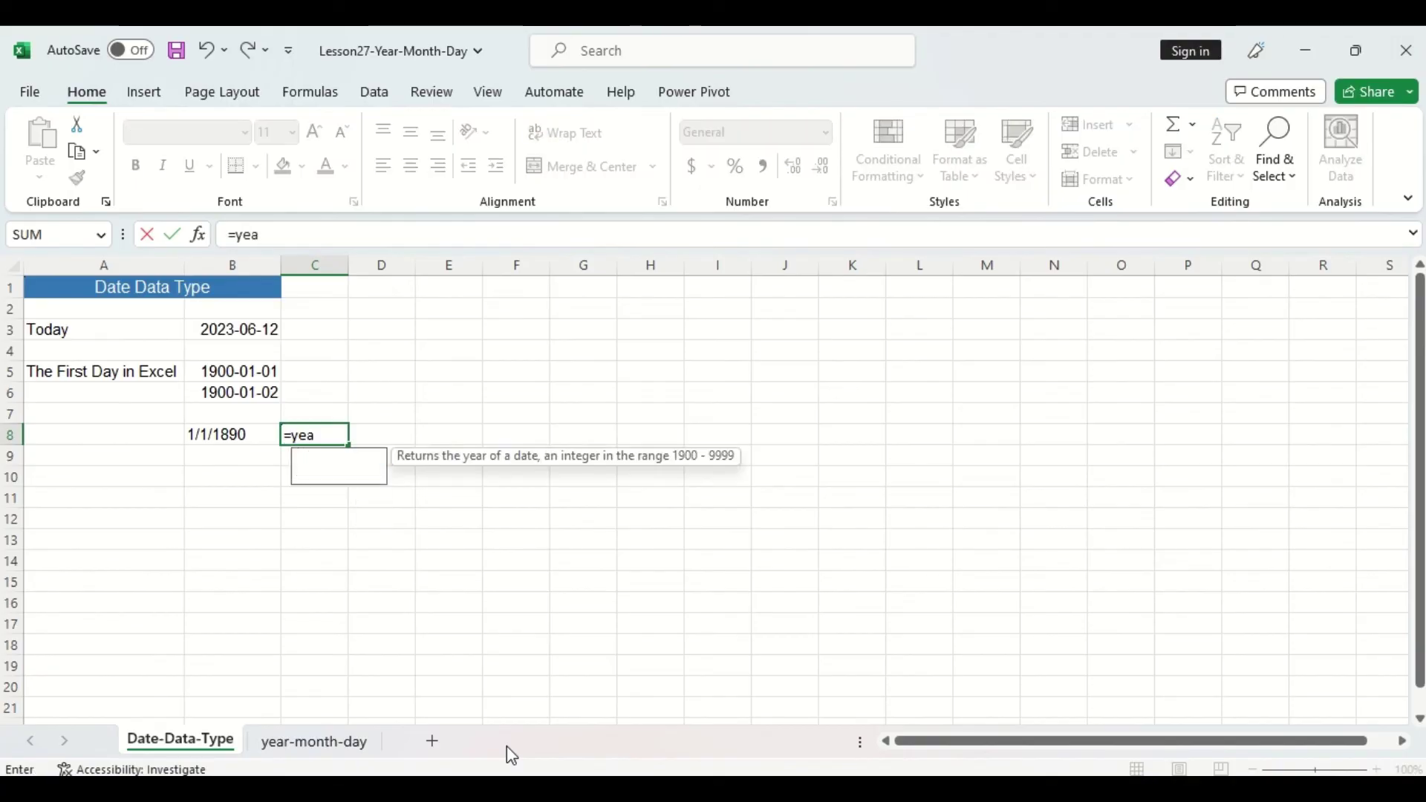
key("Tab")
key("Left")
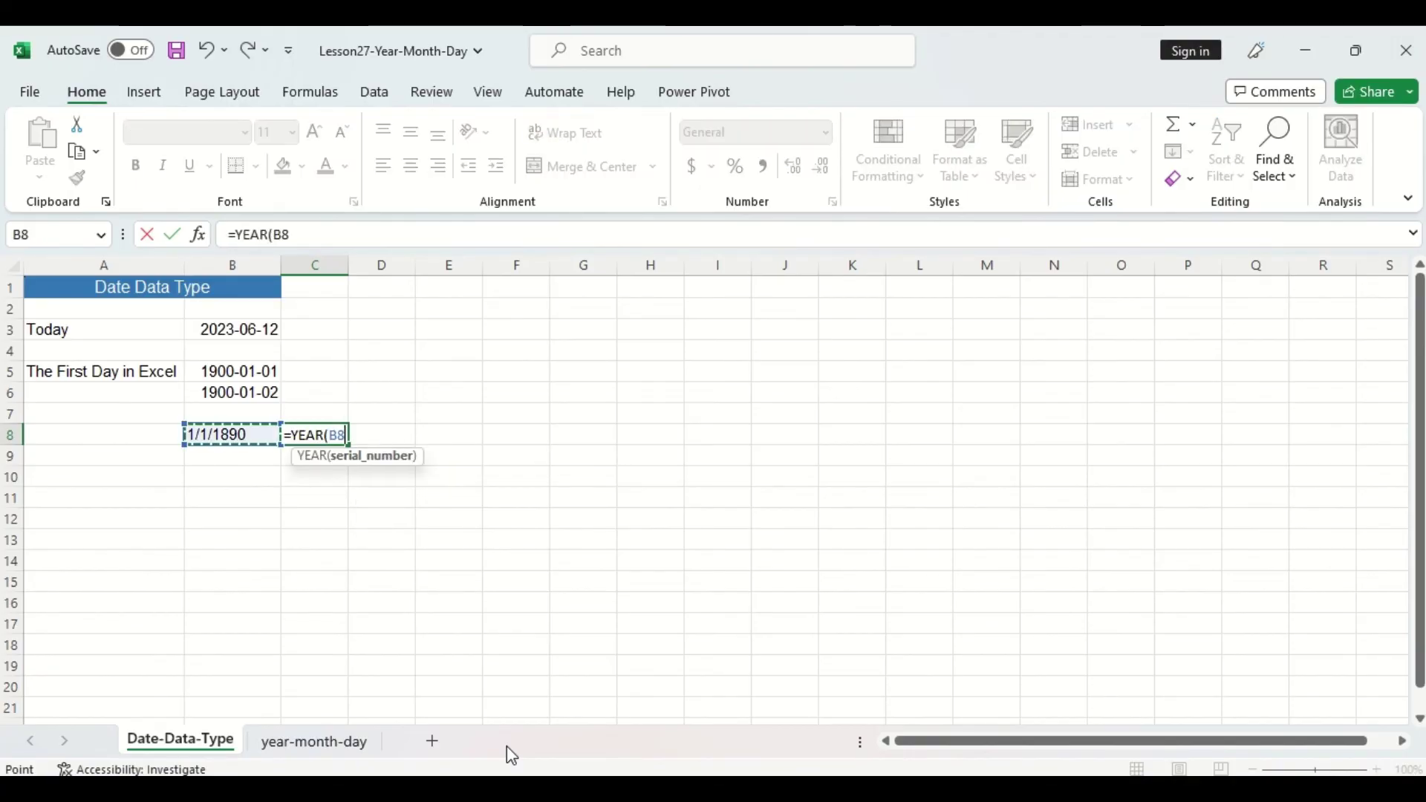
key("Return")
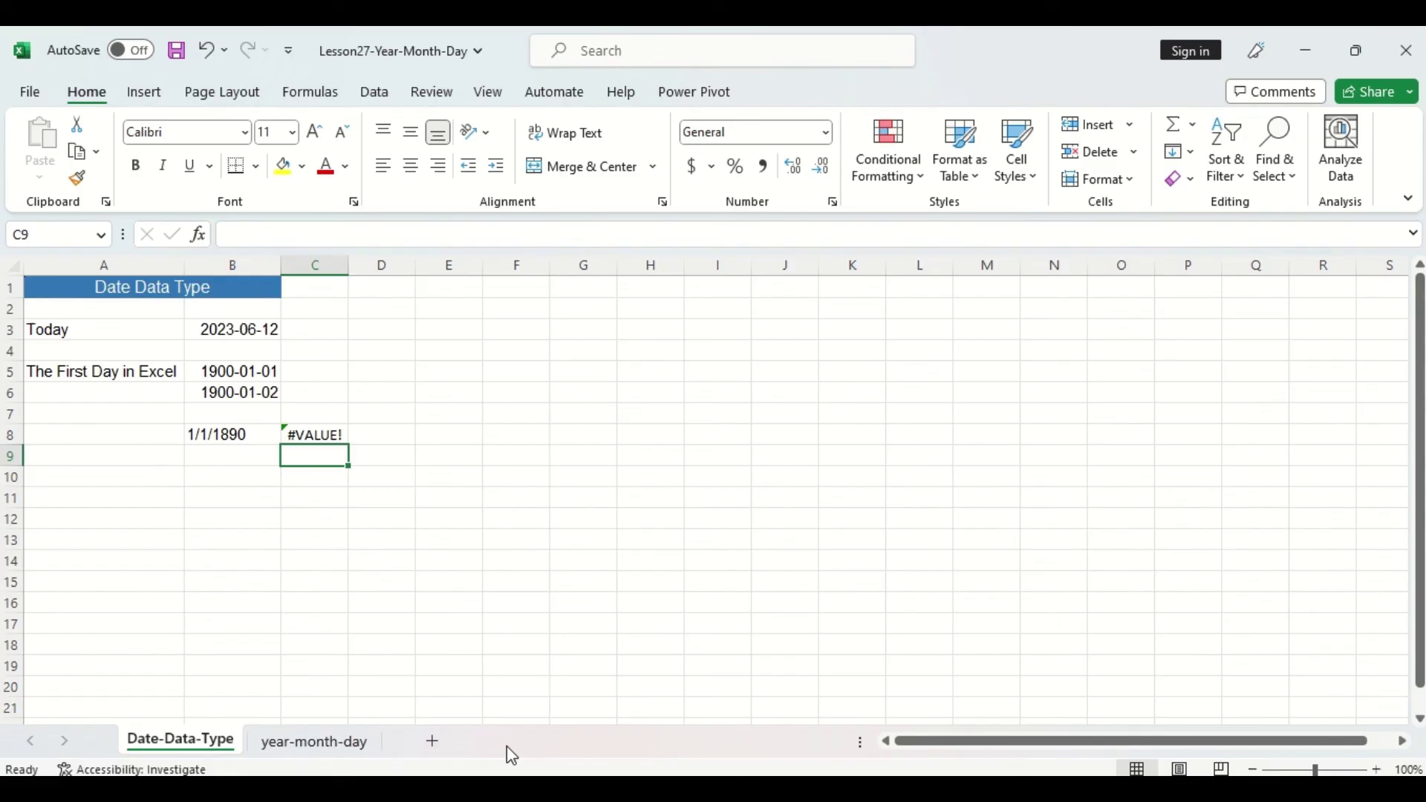
Step: Replace C8 with =MONTH(B8), which also returns #VALUE!
key("Up")
key("Delete")
type("=")
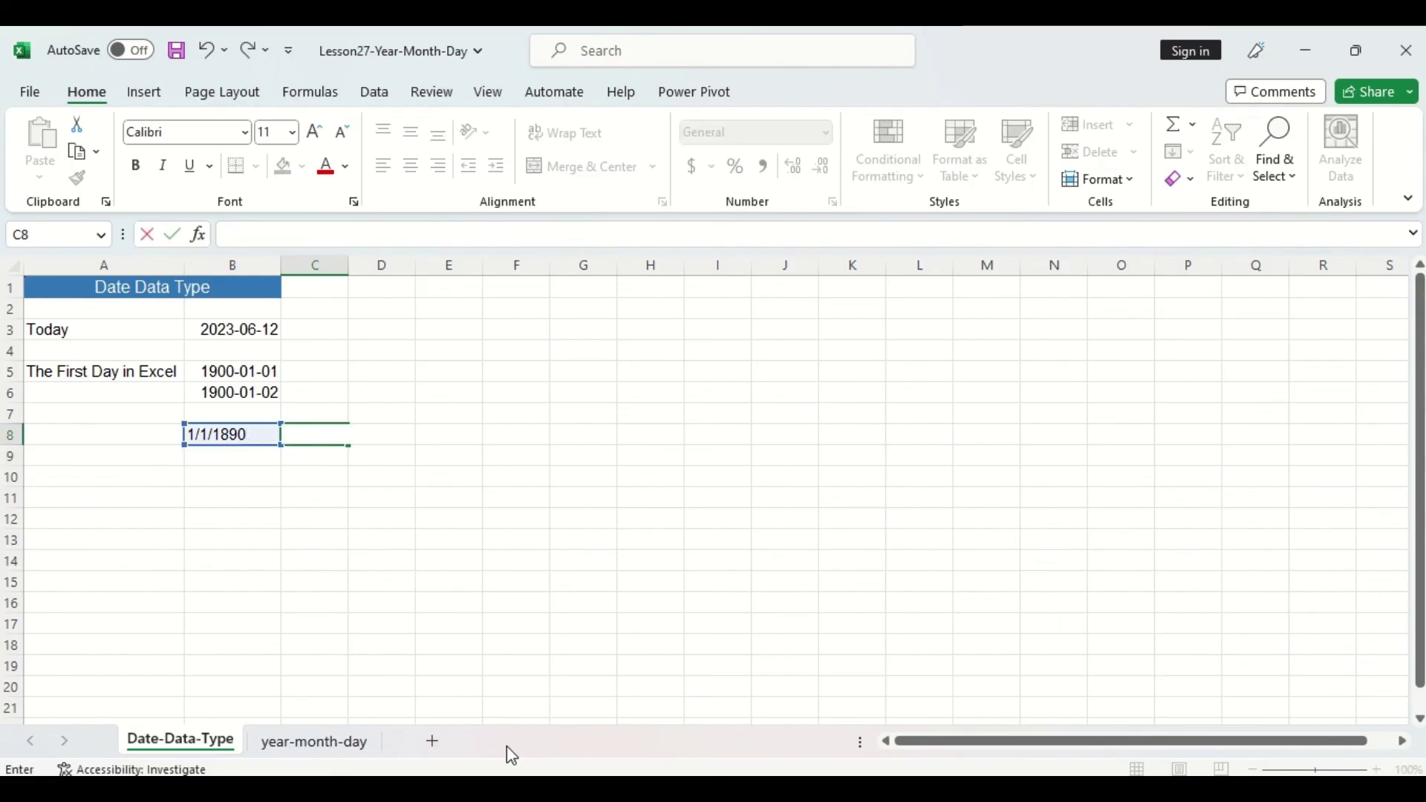
type("month")
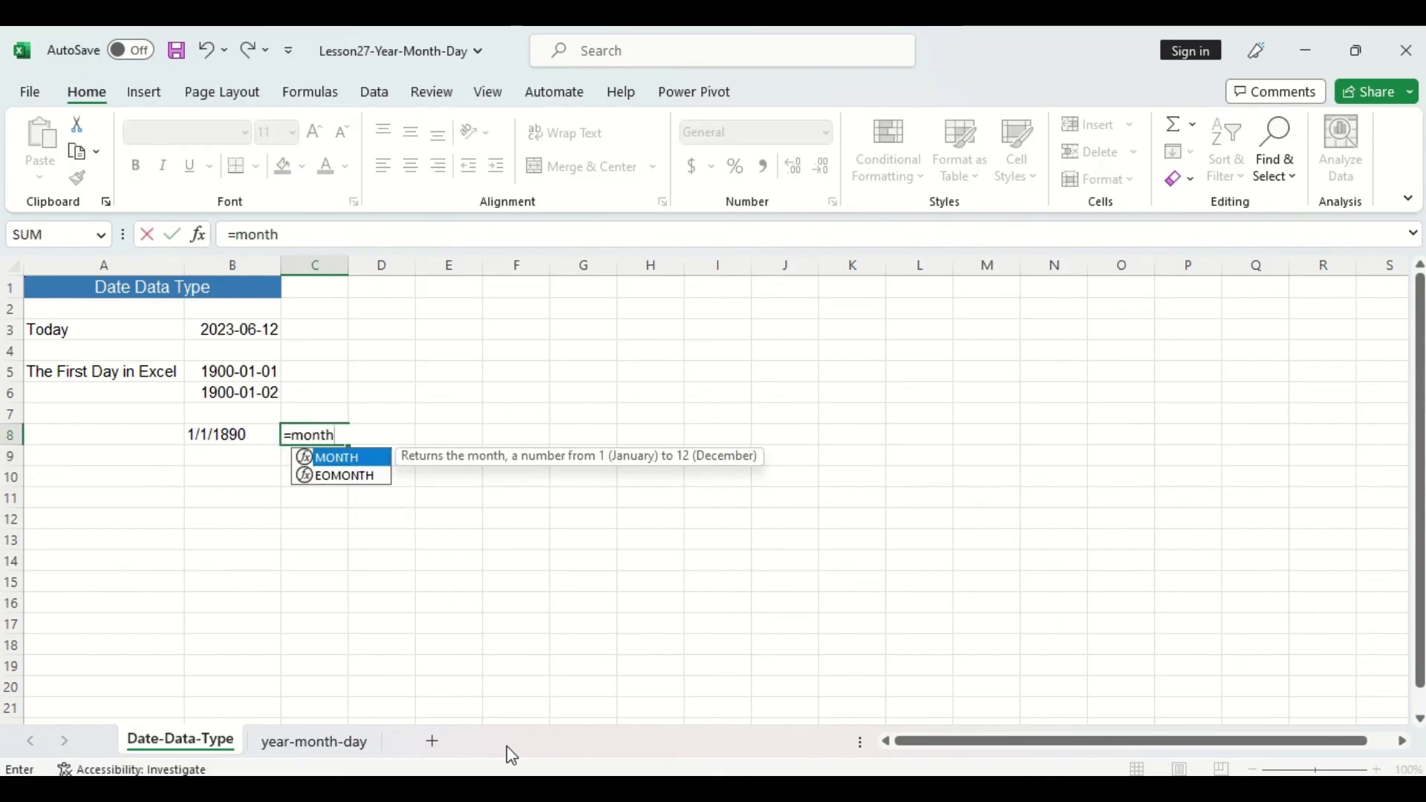
key("Tab")
left_click(232, 435)
type(")")
key("Return")
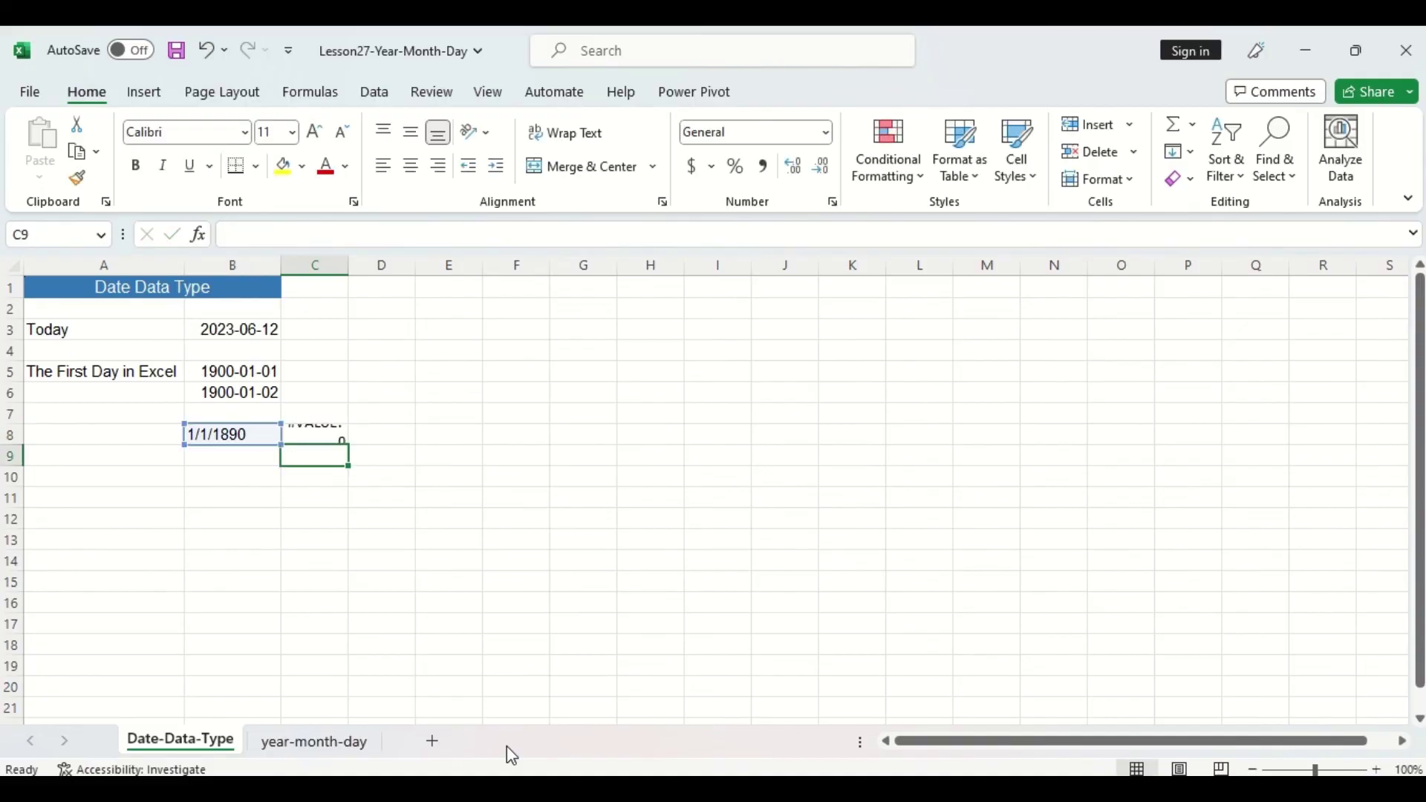
Step: Replace C8 with =DAY(B8), which again returns #VALUE!
key("Up")
key("Delete")
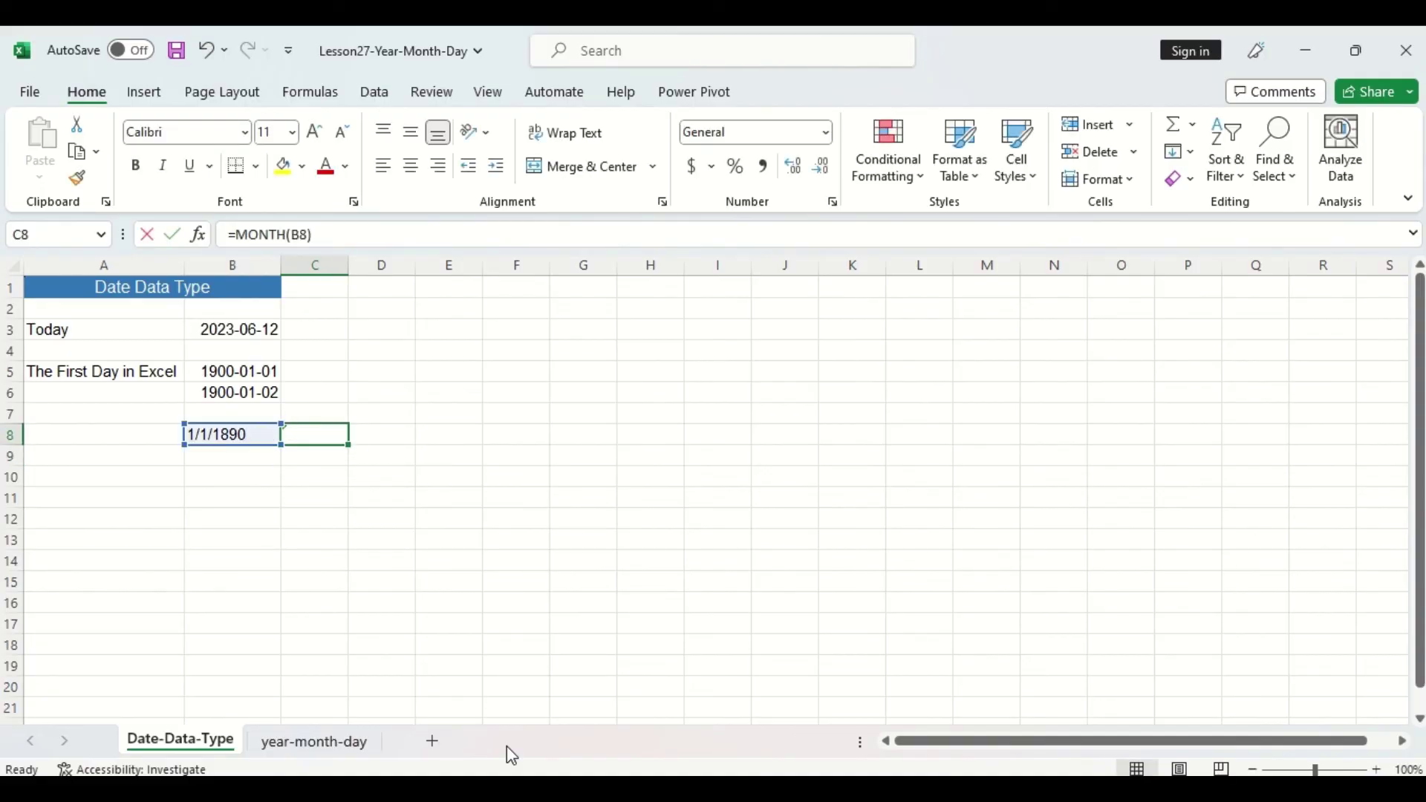
type("=day")
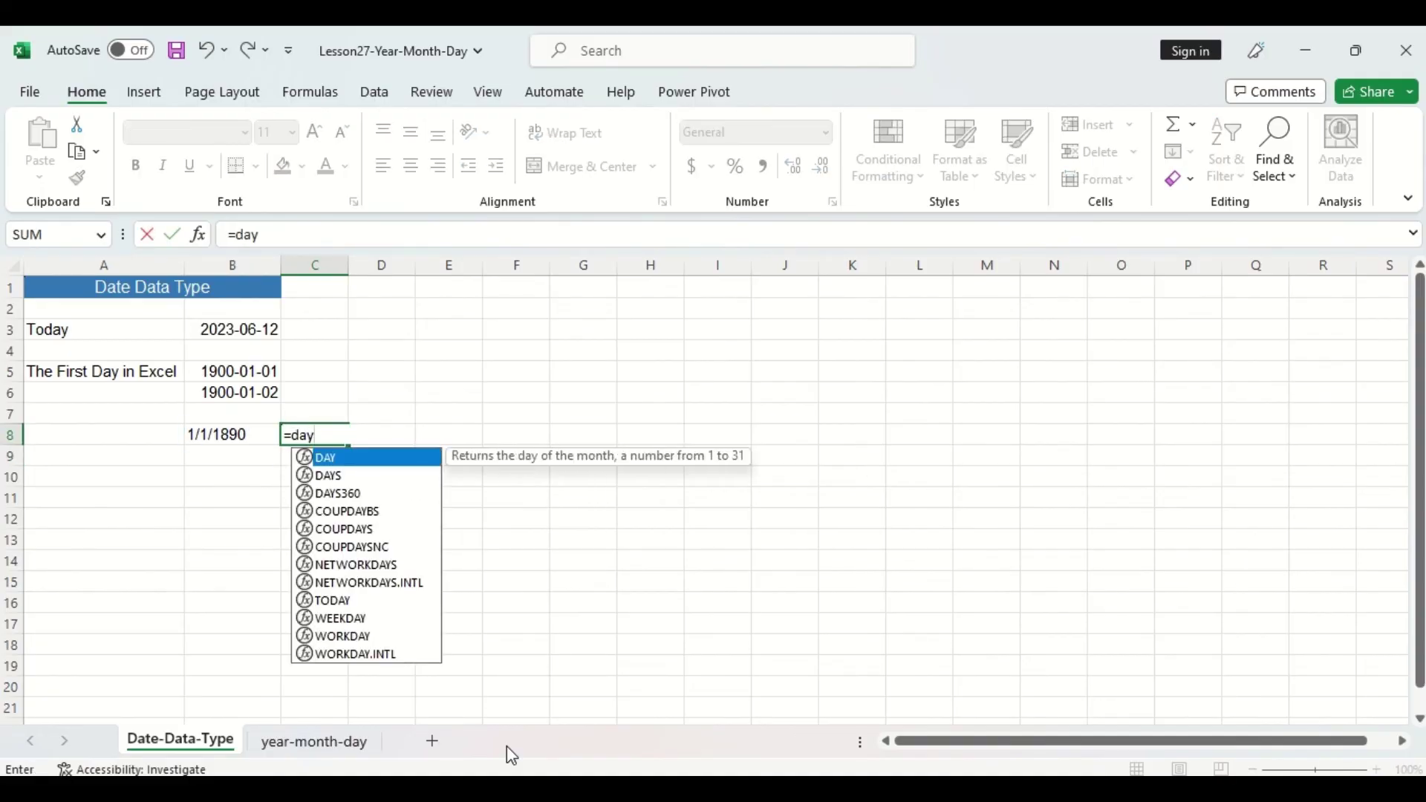
key("Tab")
left_click(232, 435)
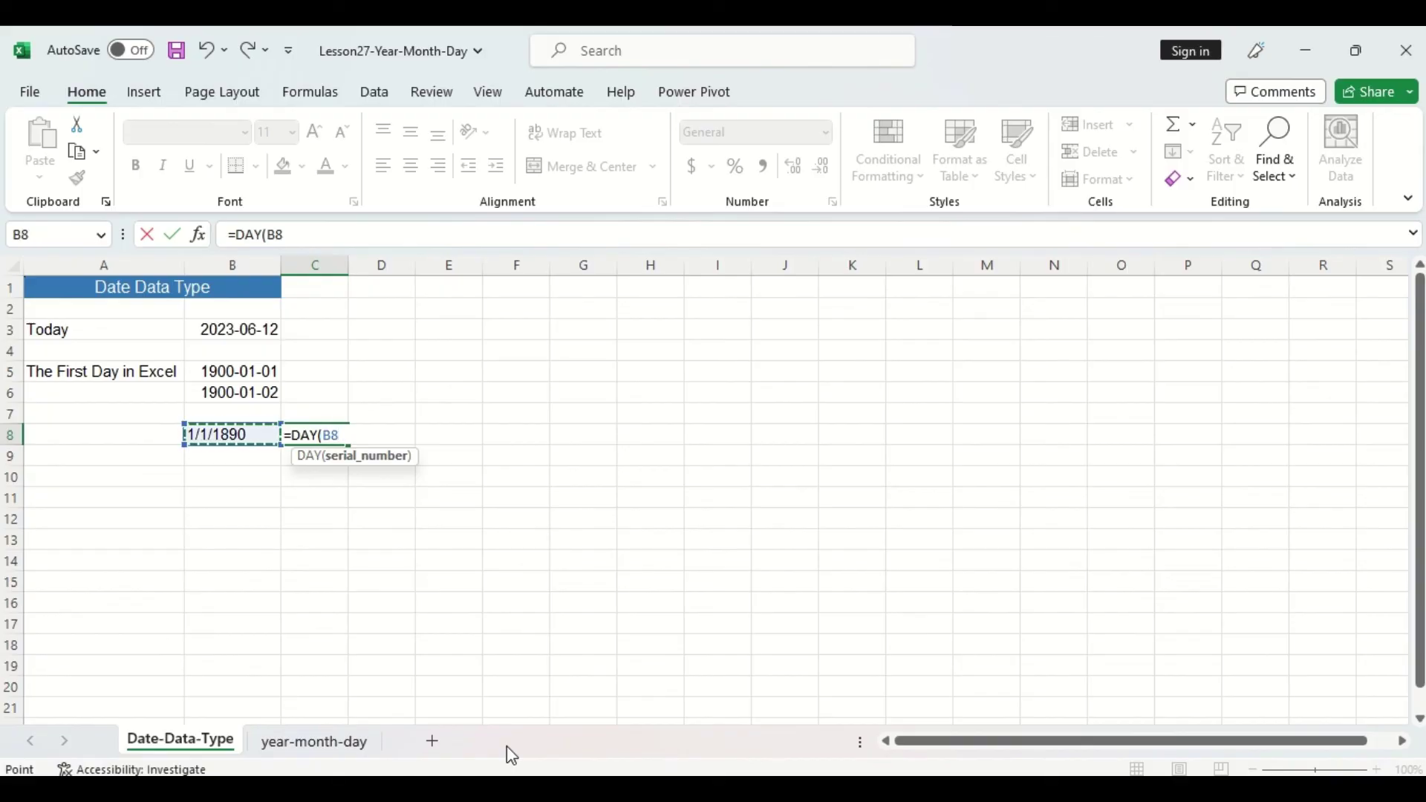
type(")")
key("Return")
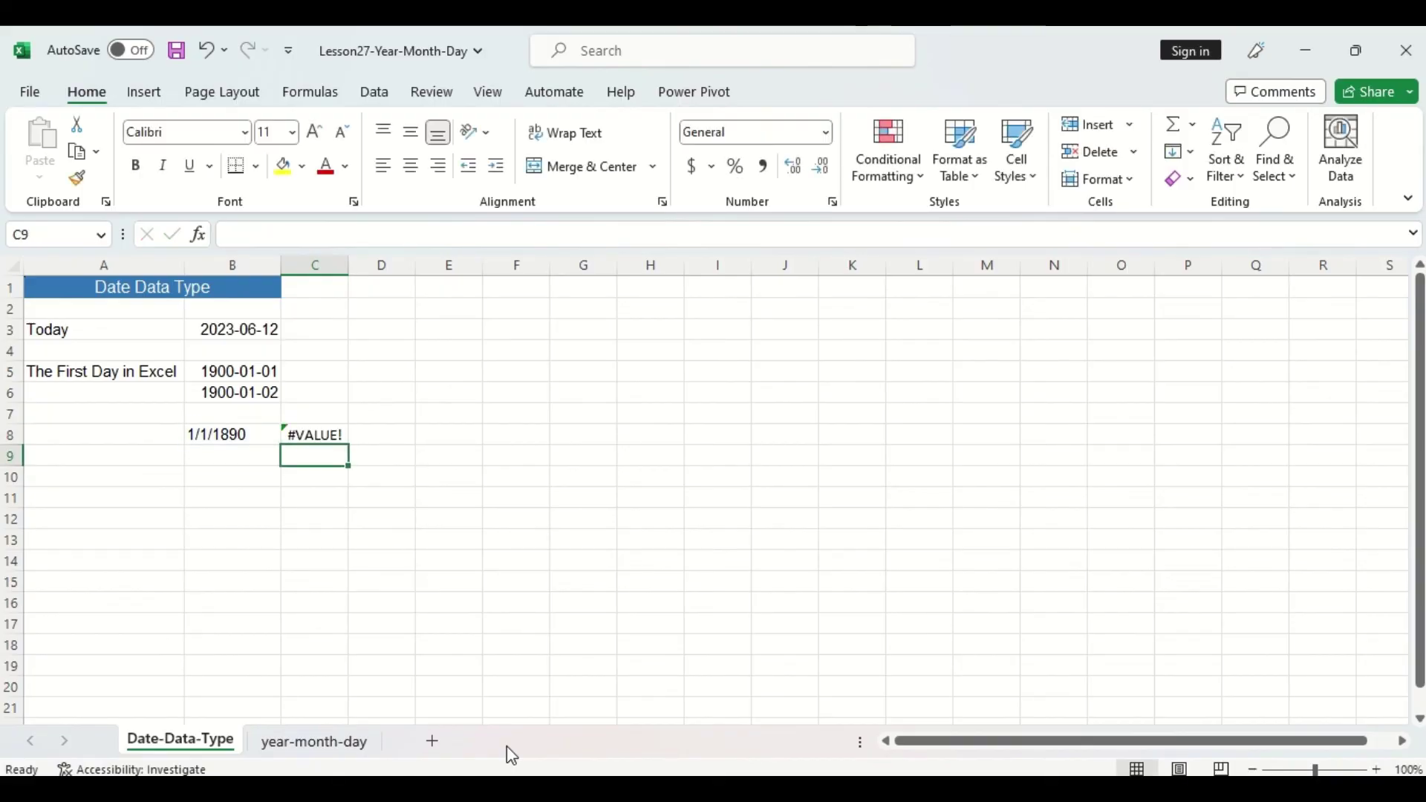